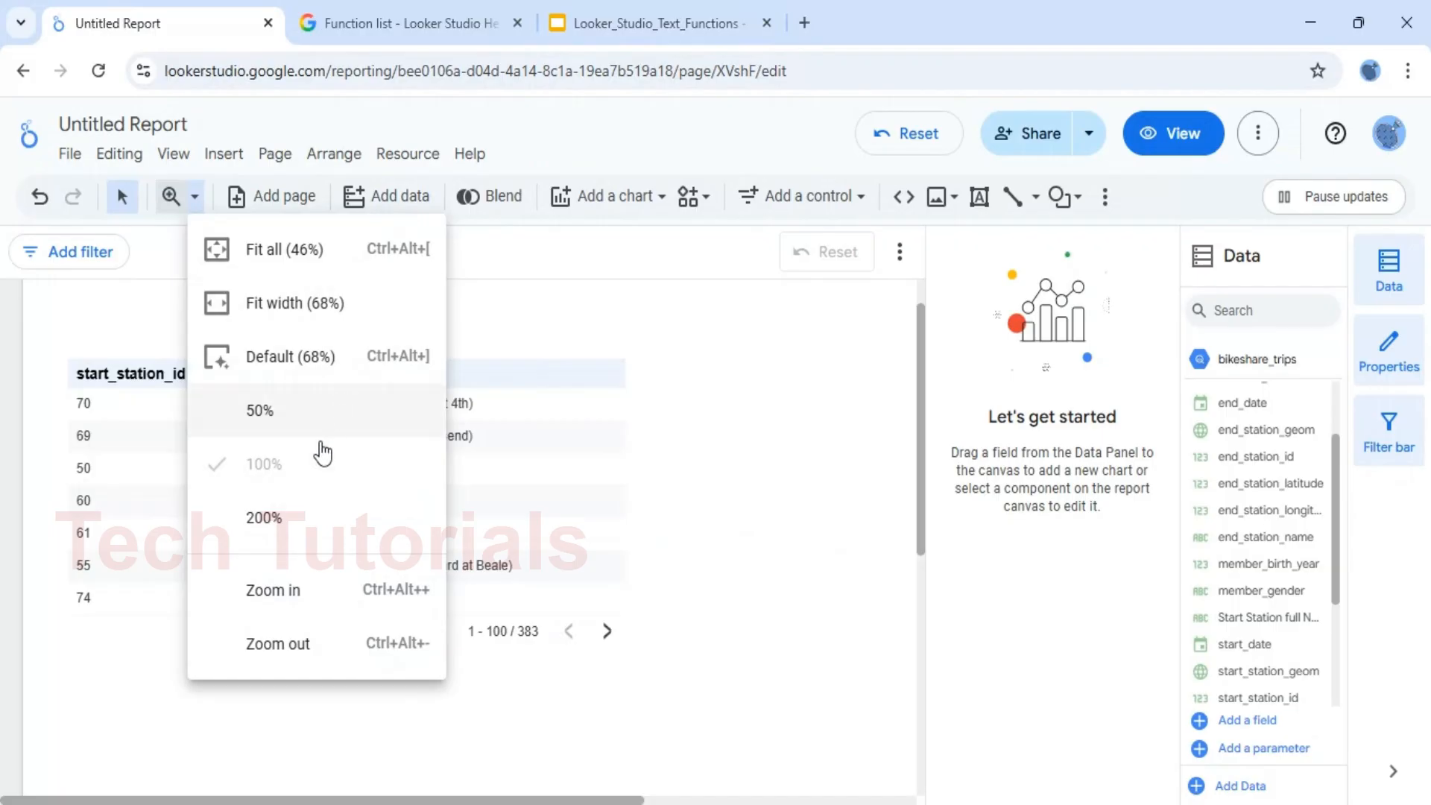
# Review the CONCAT() slide in the Looker_Studio_Text_Functions presentation, and return to the Looker Studio report
pyautogui.click(812, 535)
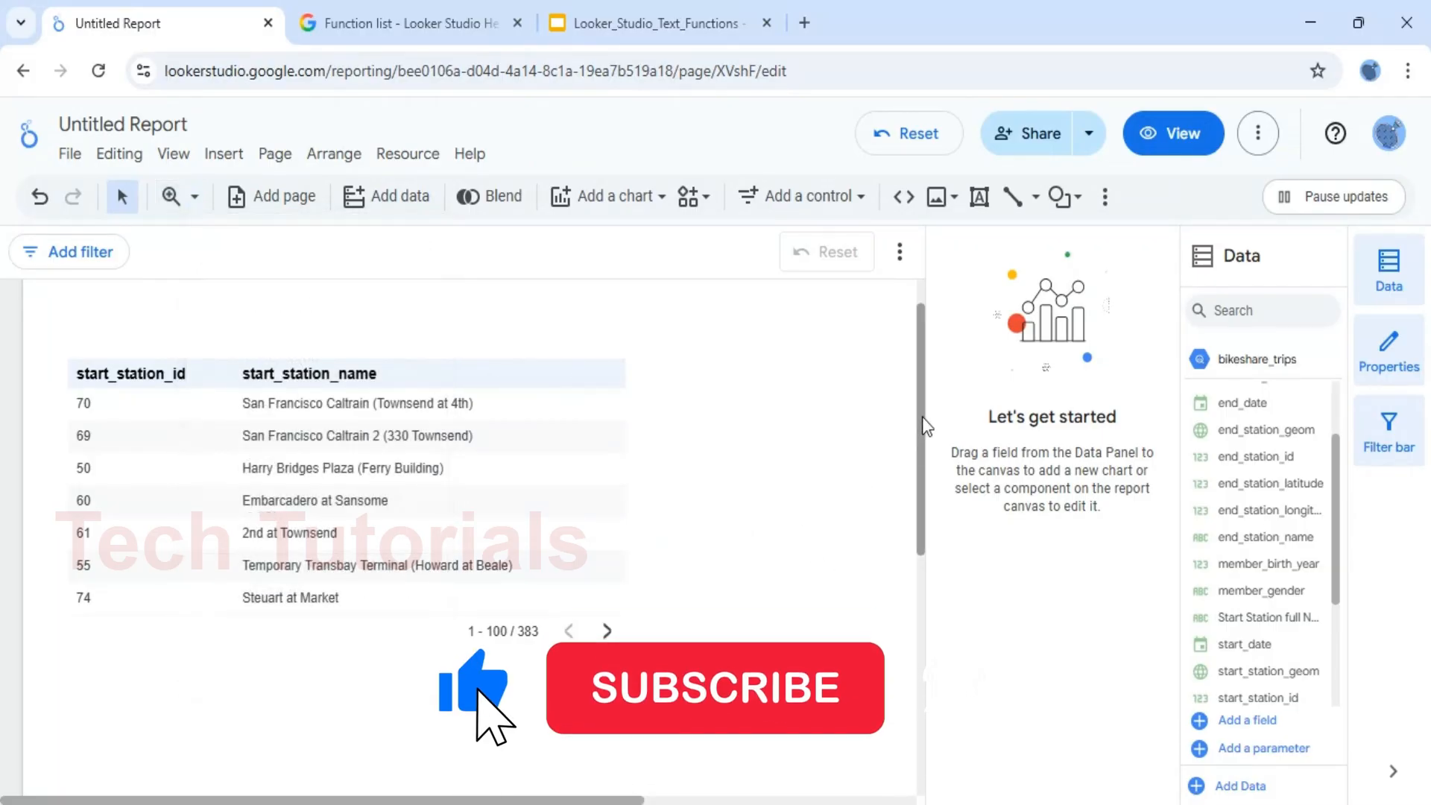
pyautogui.scroll(-1, 923, 419)
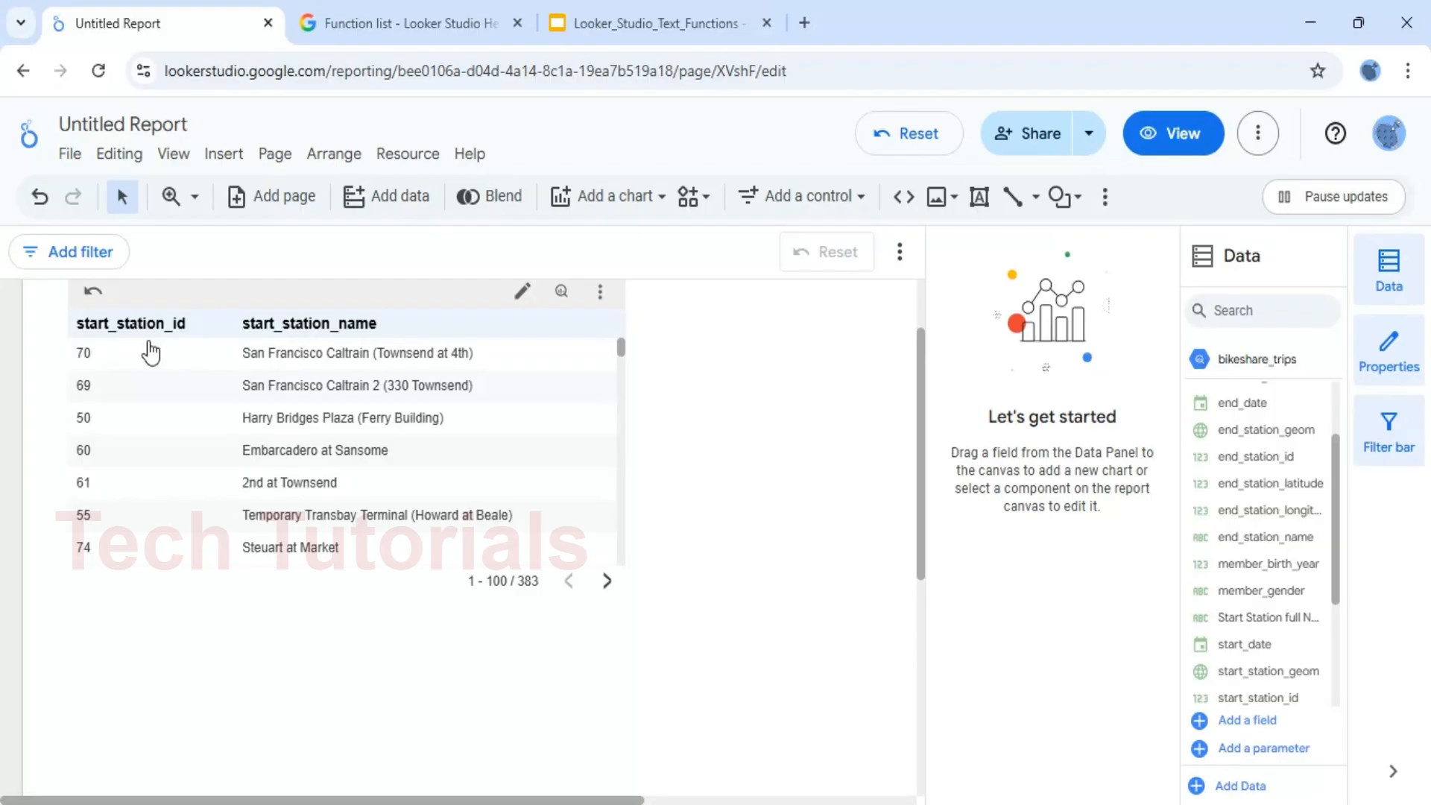
pyautogui.click(630, 21)
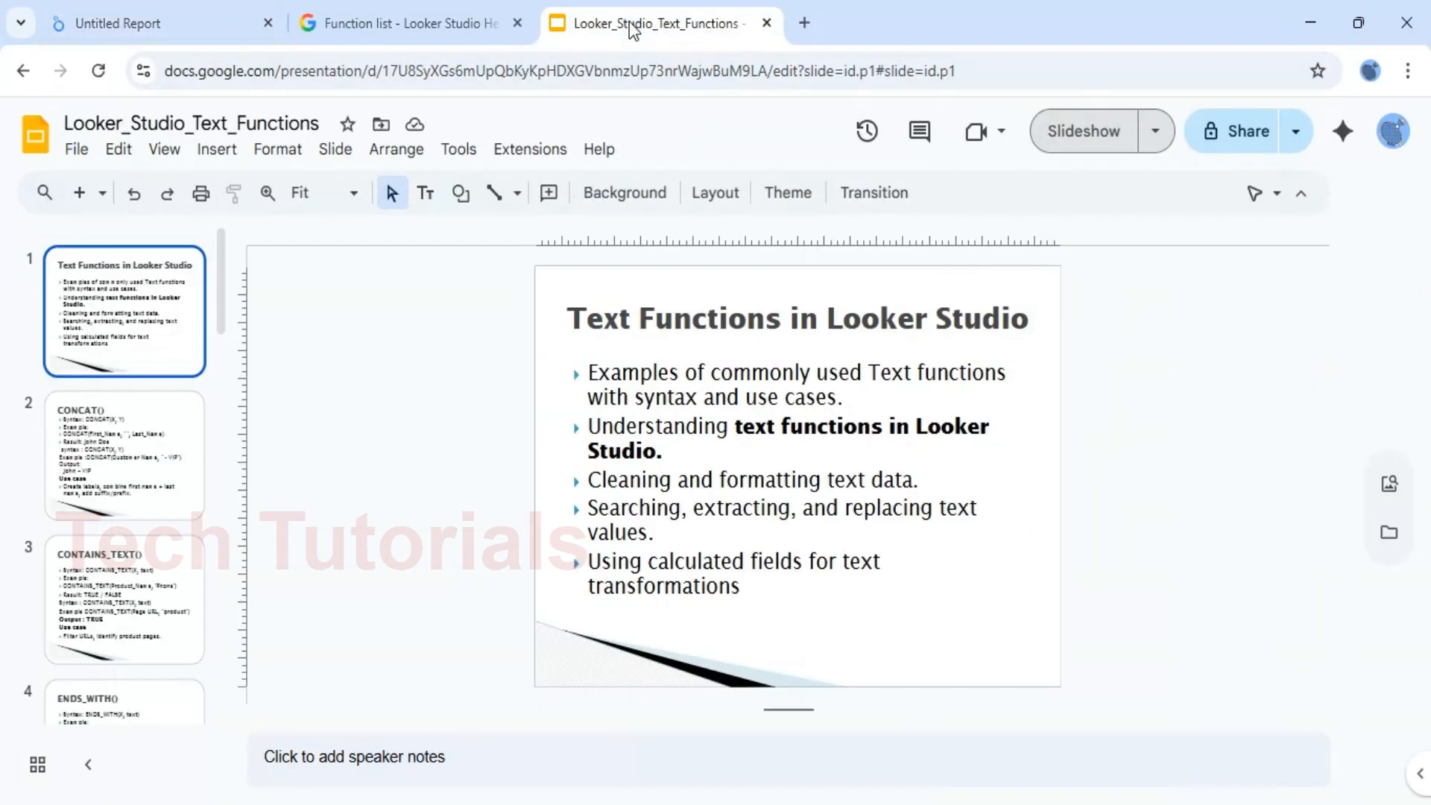
pyautogui.click(134, 456)
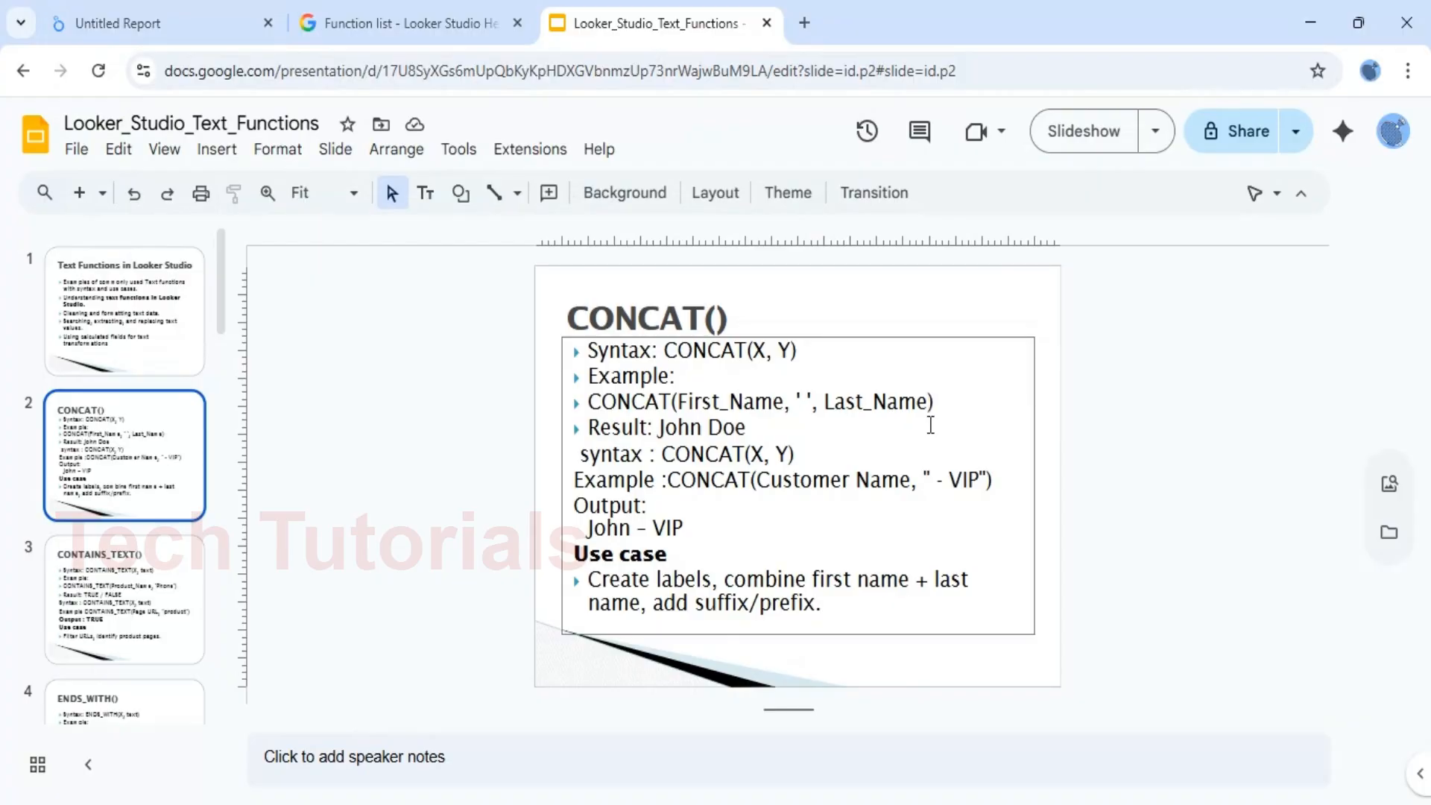
pyautogui.click(151, 29)
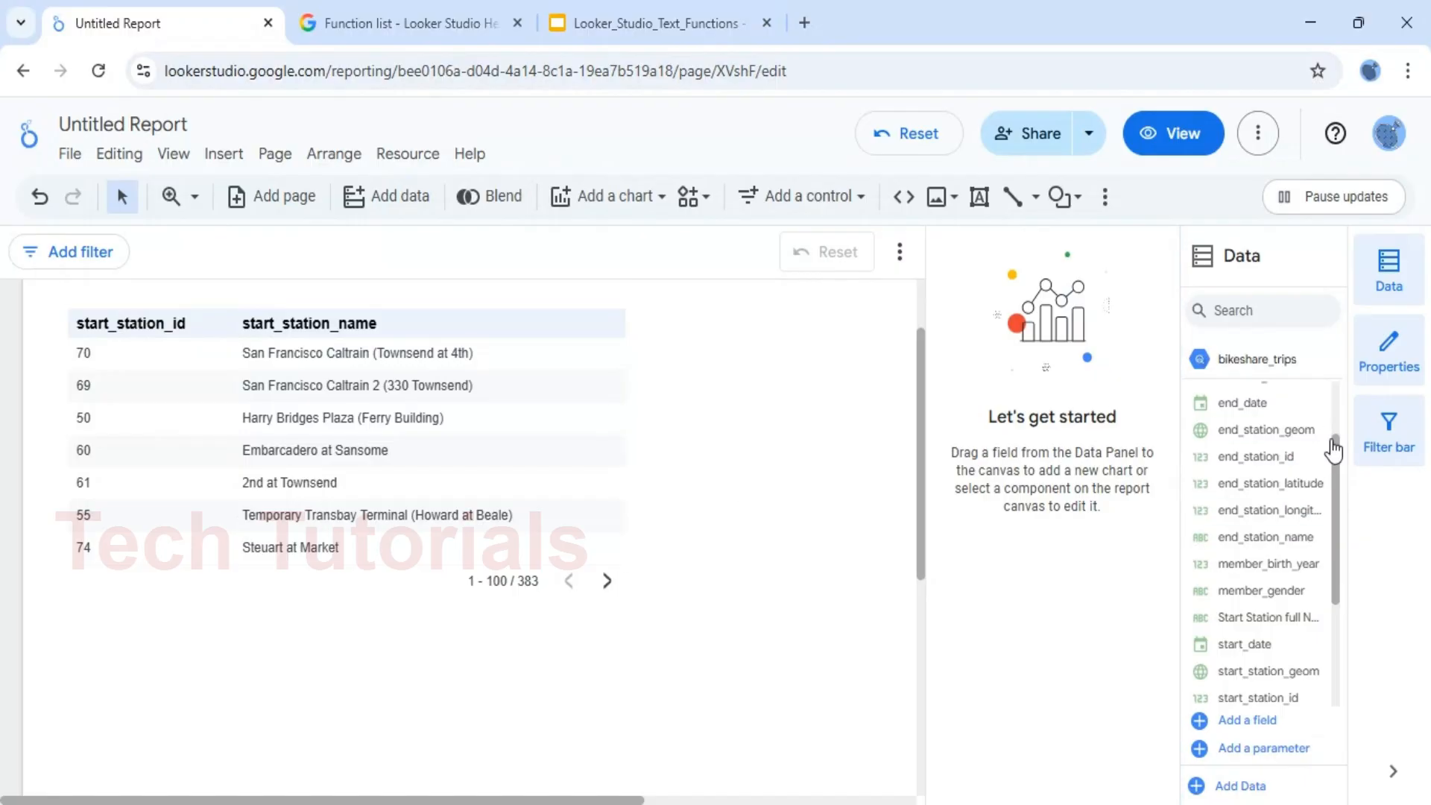
pyautogui.click(1410, 347)
pyautogui.click(1410, 347)
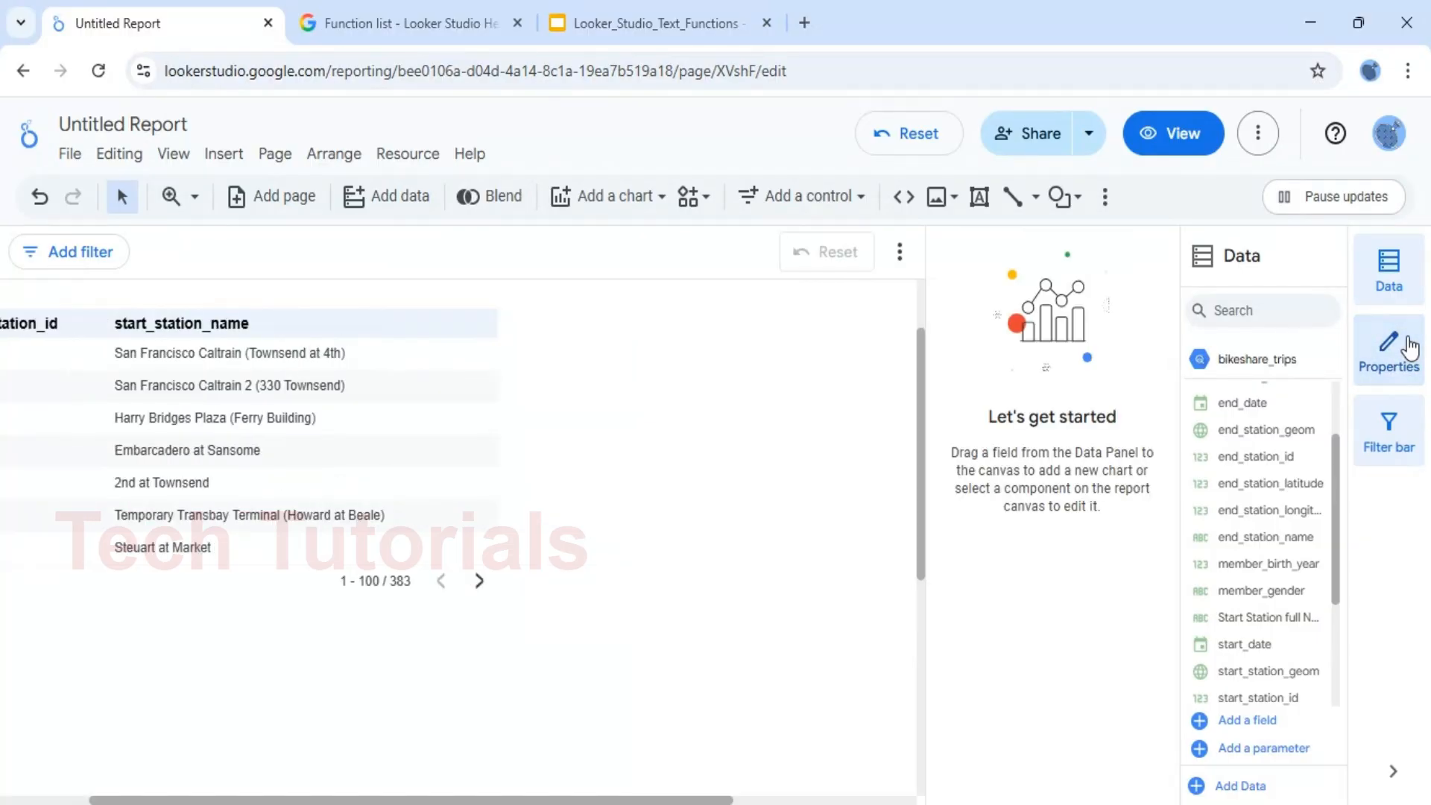
pyautogui.click(1397, 283)
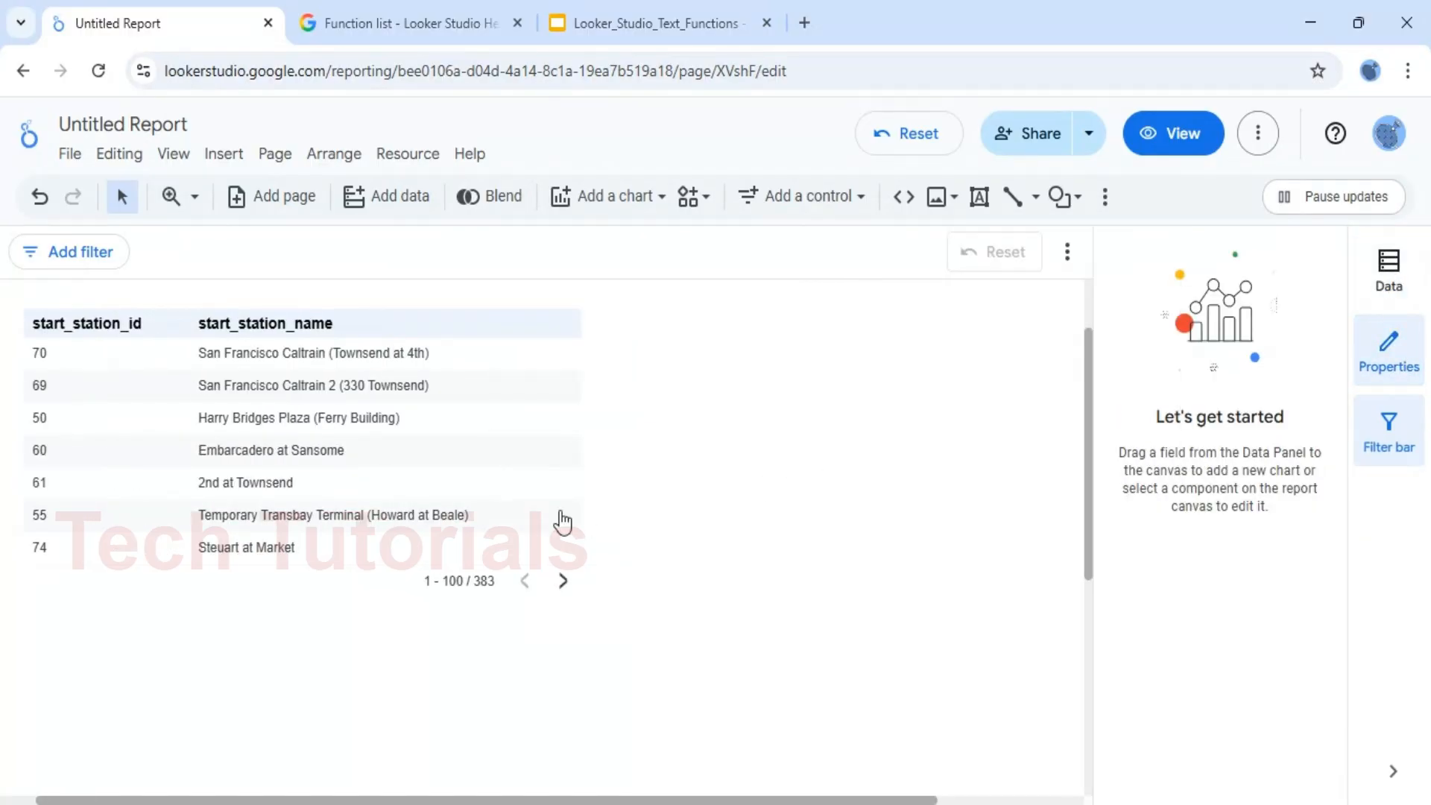
pyautogui.click(1413, 342)
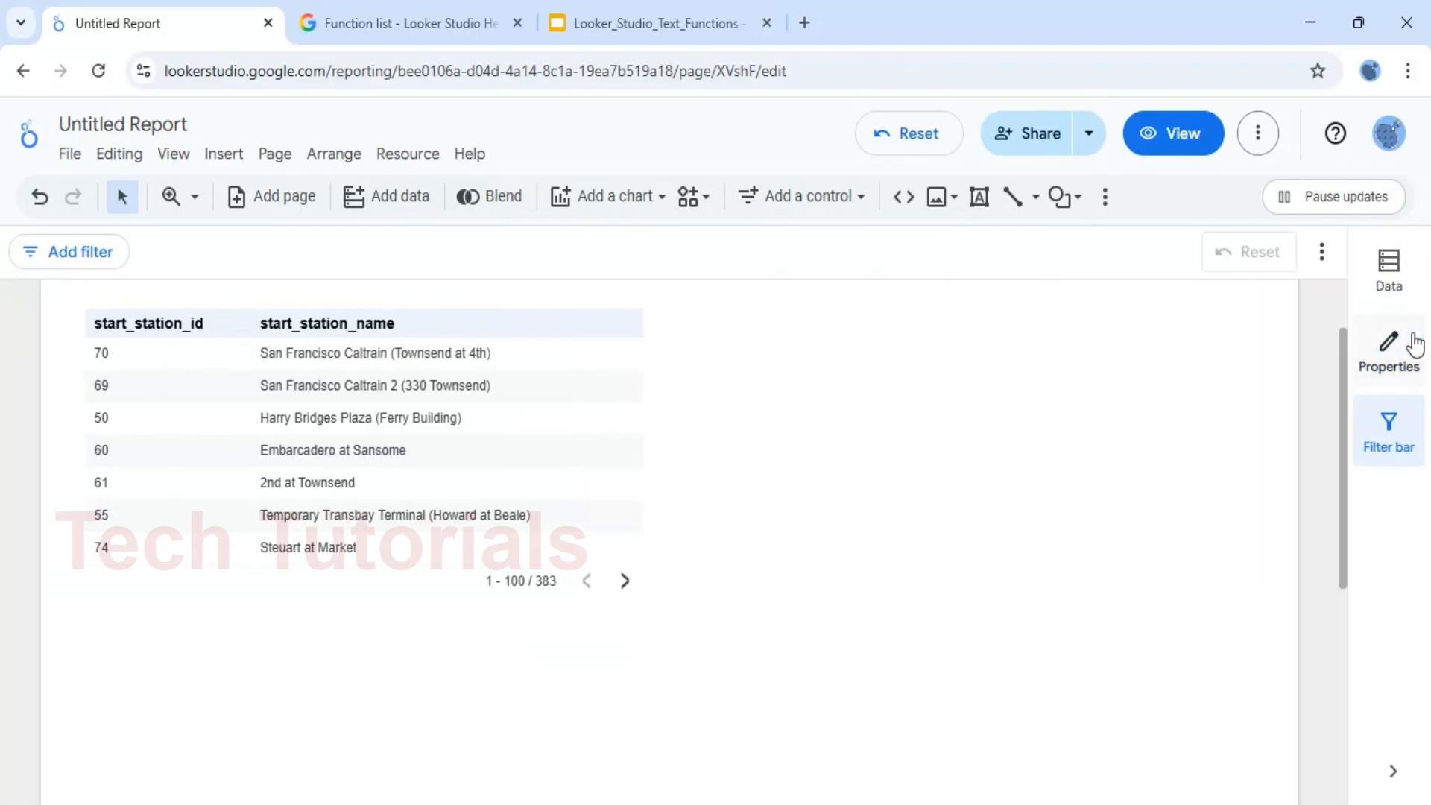
pyautogui.click(1401, 295)
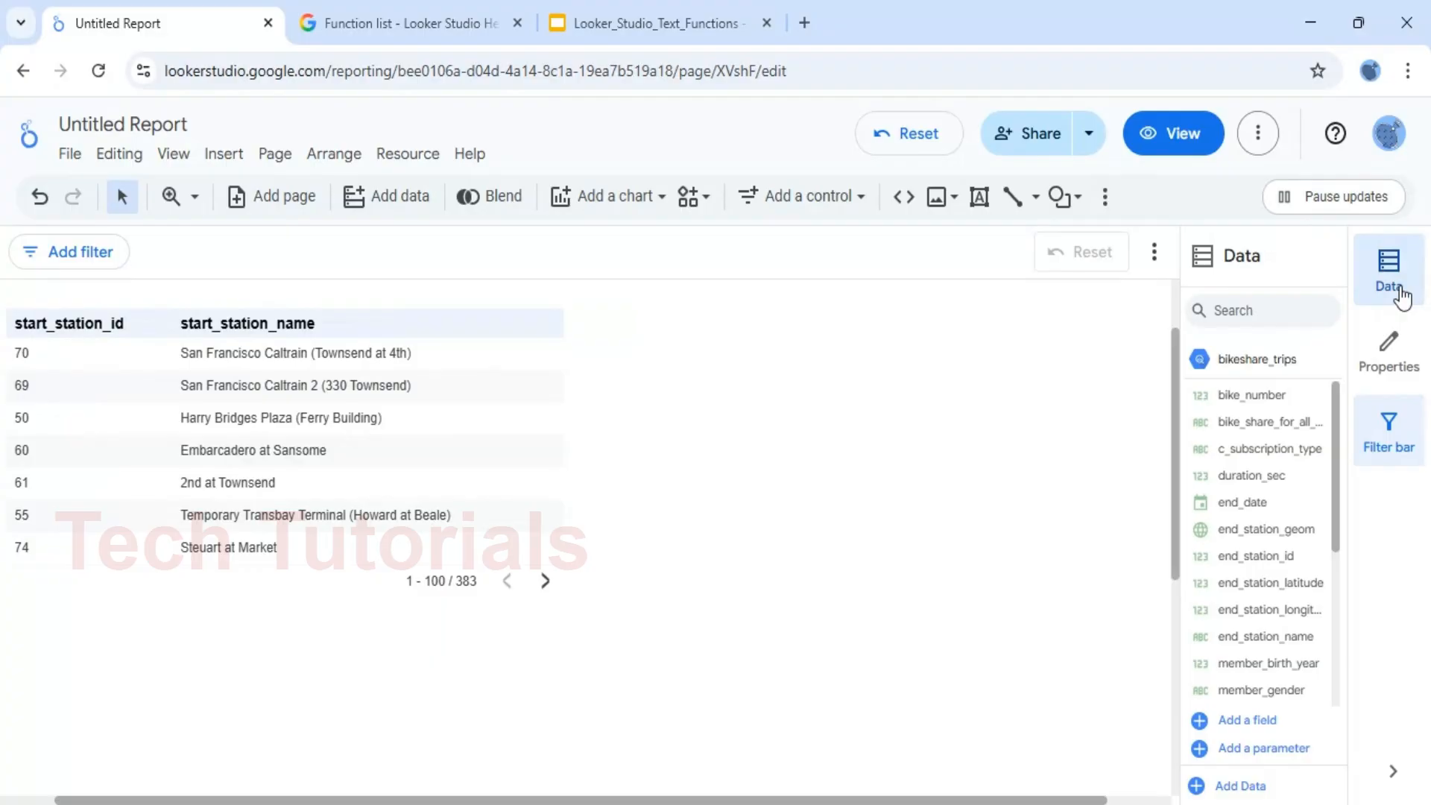
# Examine the formula of the Start Station full Name calculated field in the bikeshare_trips data source, and return to the report canvas
pyautogui.click(423, 160)
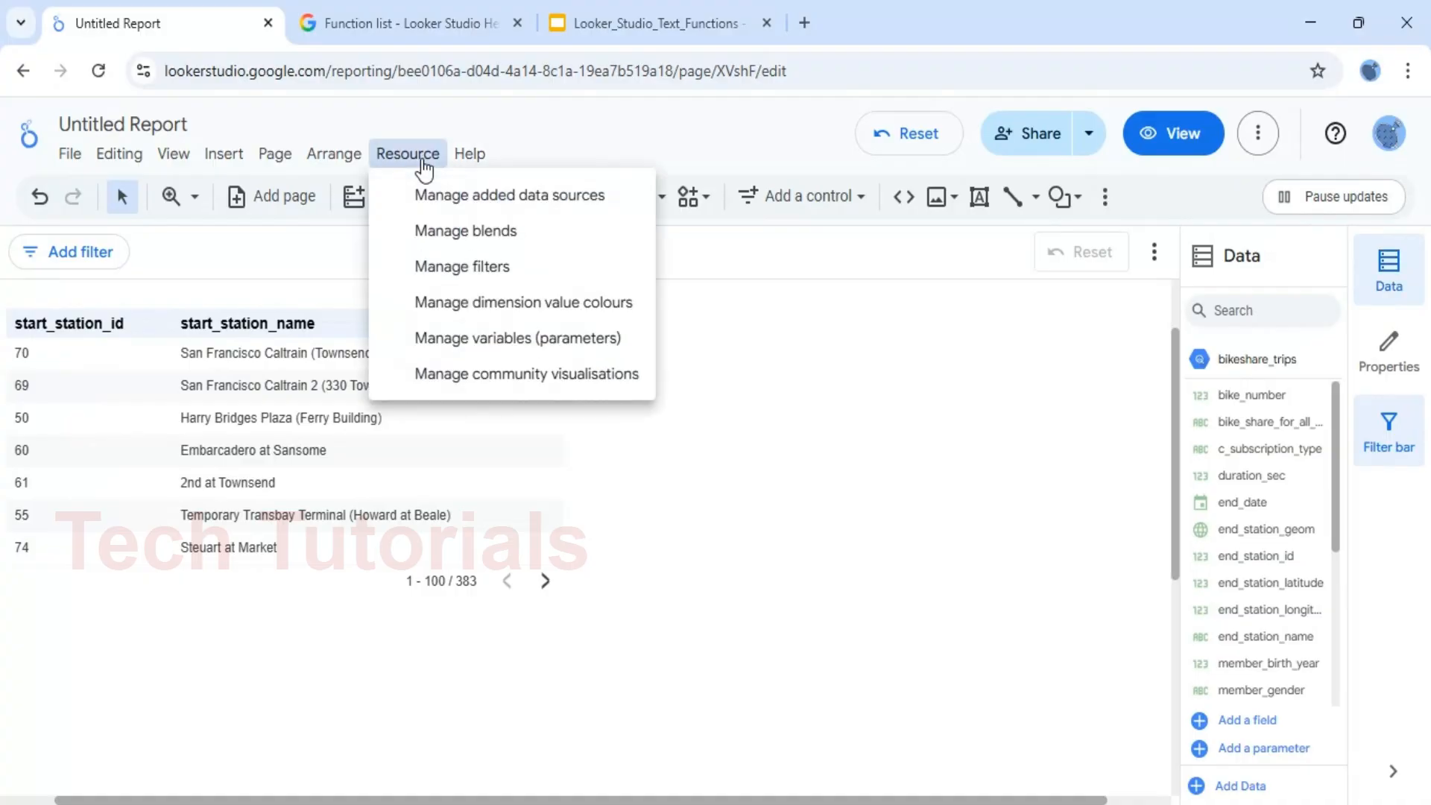
pyautogui.click(501, 198)
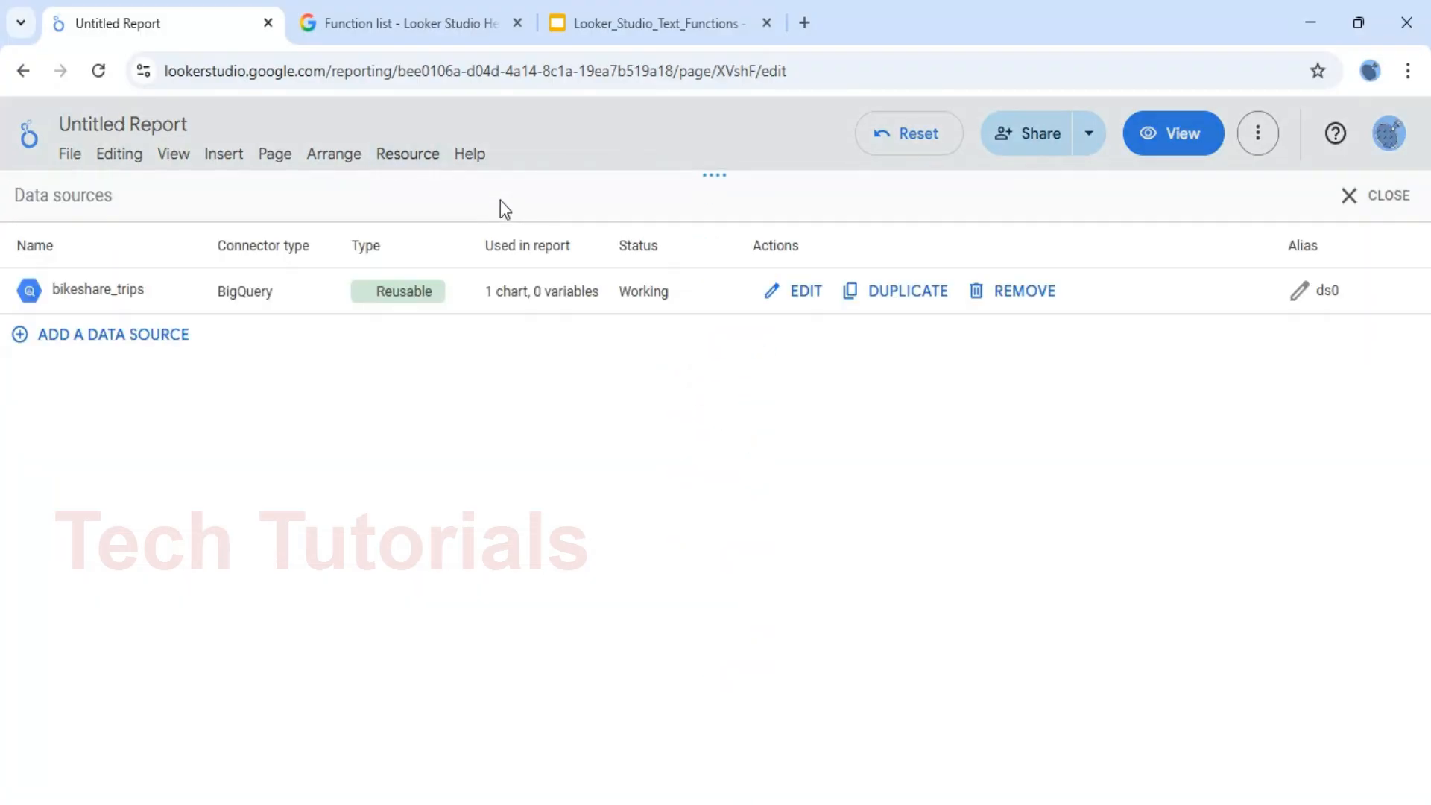
pyautogui.click(788, 297)
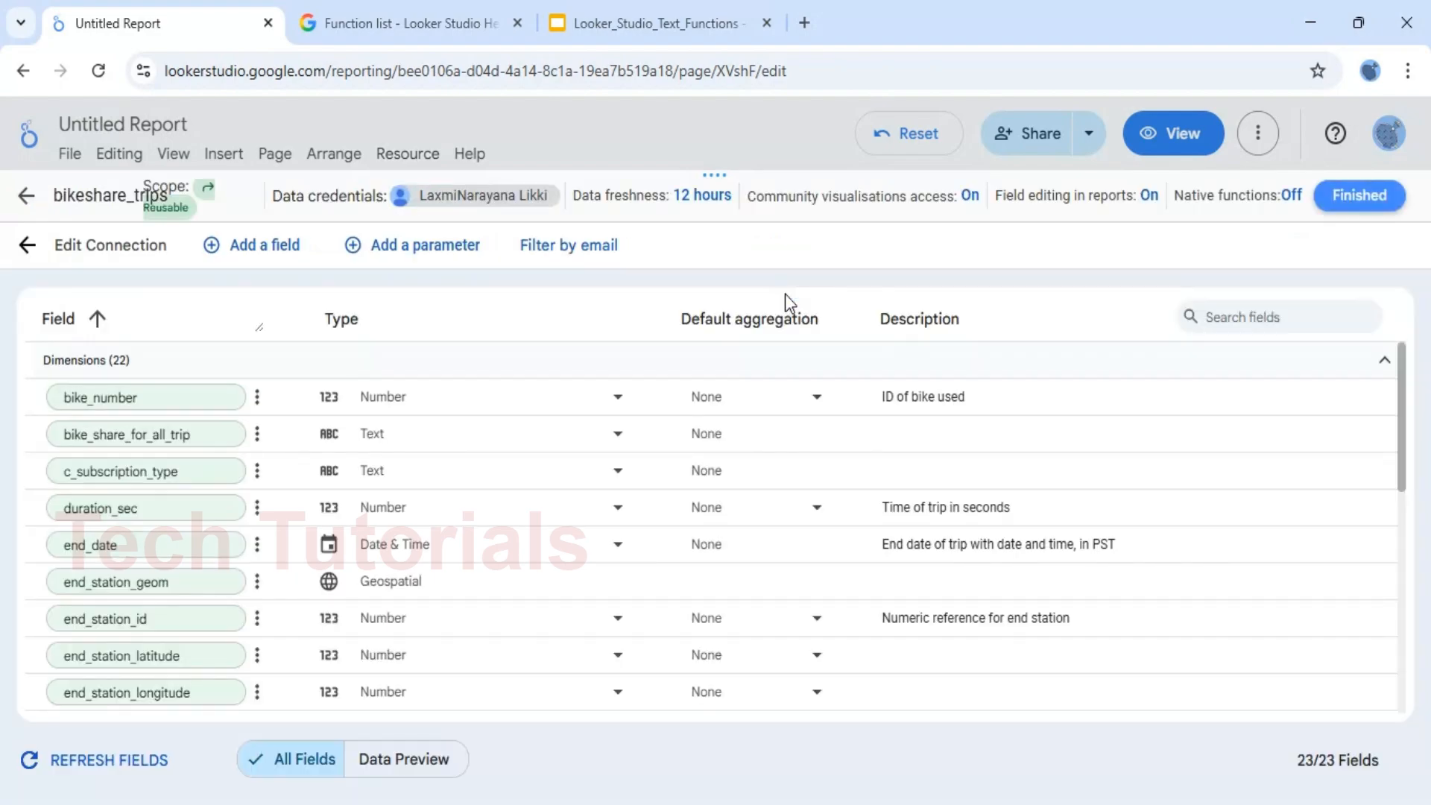
pyautogui.moveTo(1409, 436); pyautogui.dragTo(1406, 550)
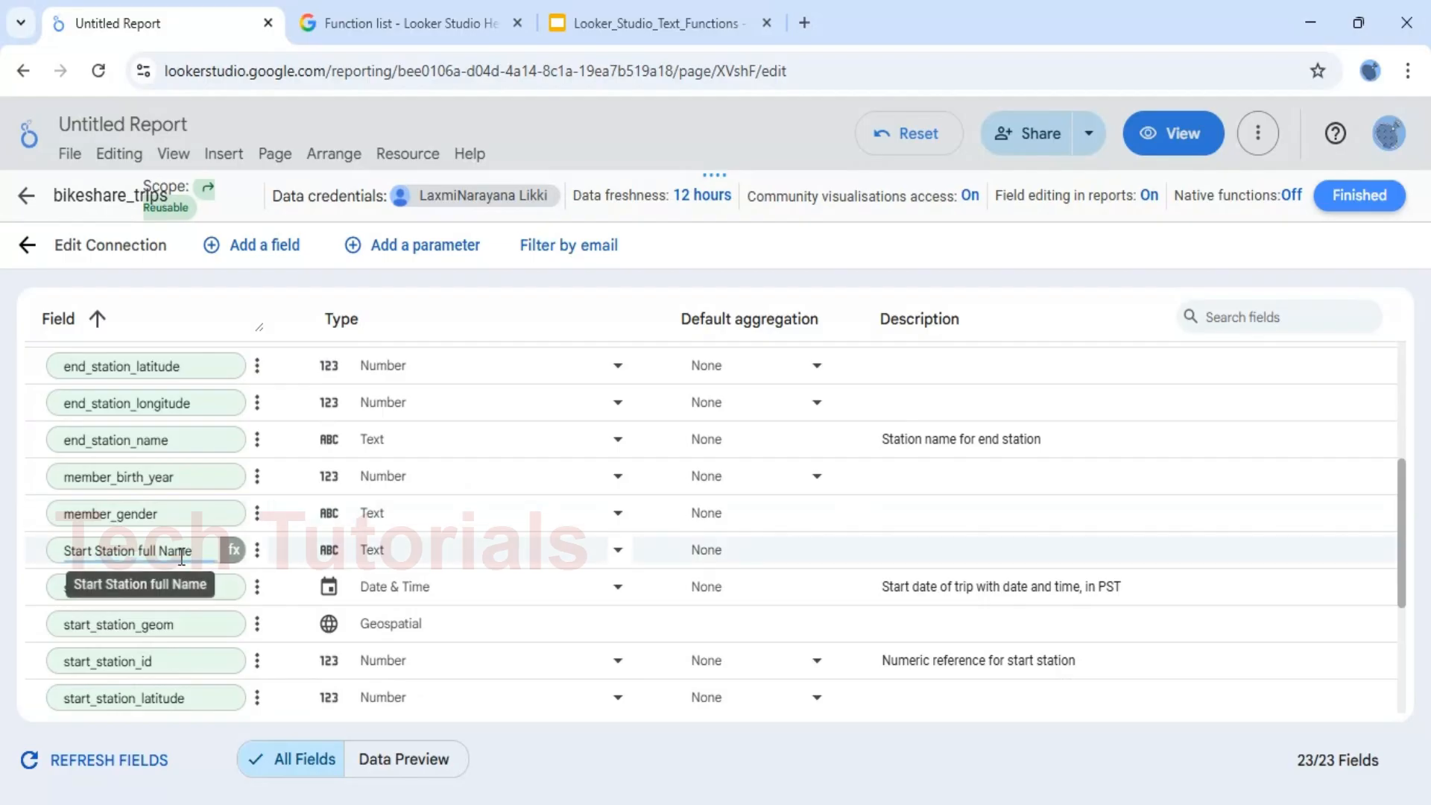
pyautogui.click(155, 557)
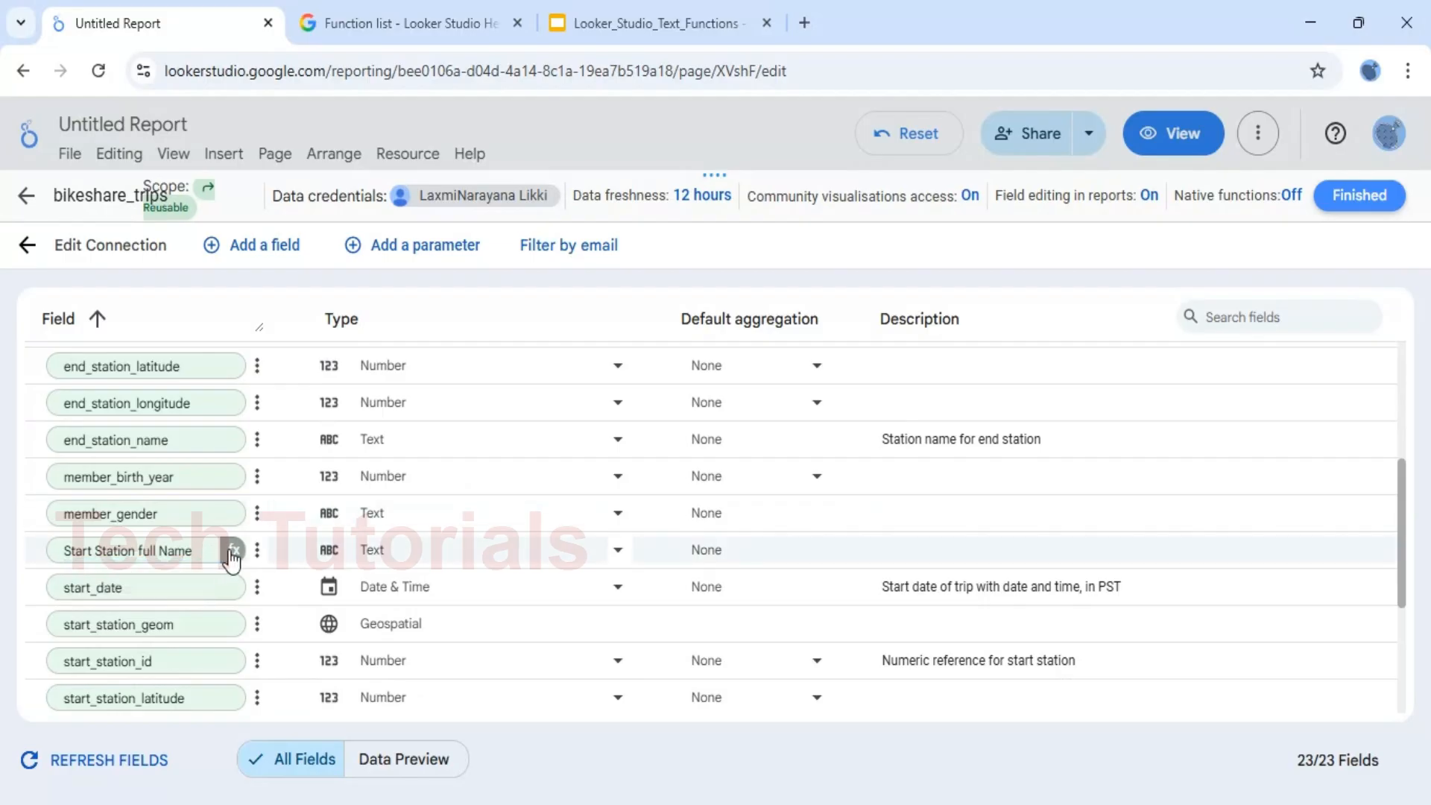
pyautogui.click(233, 550)
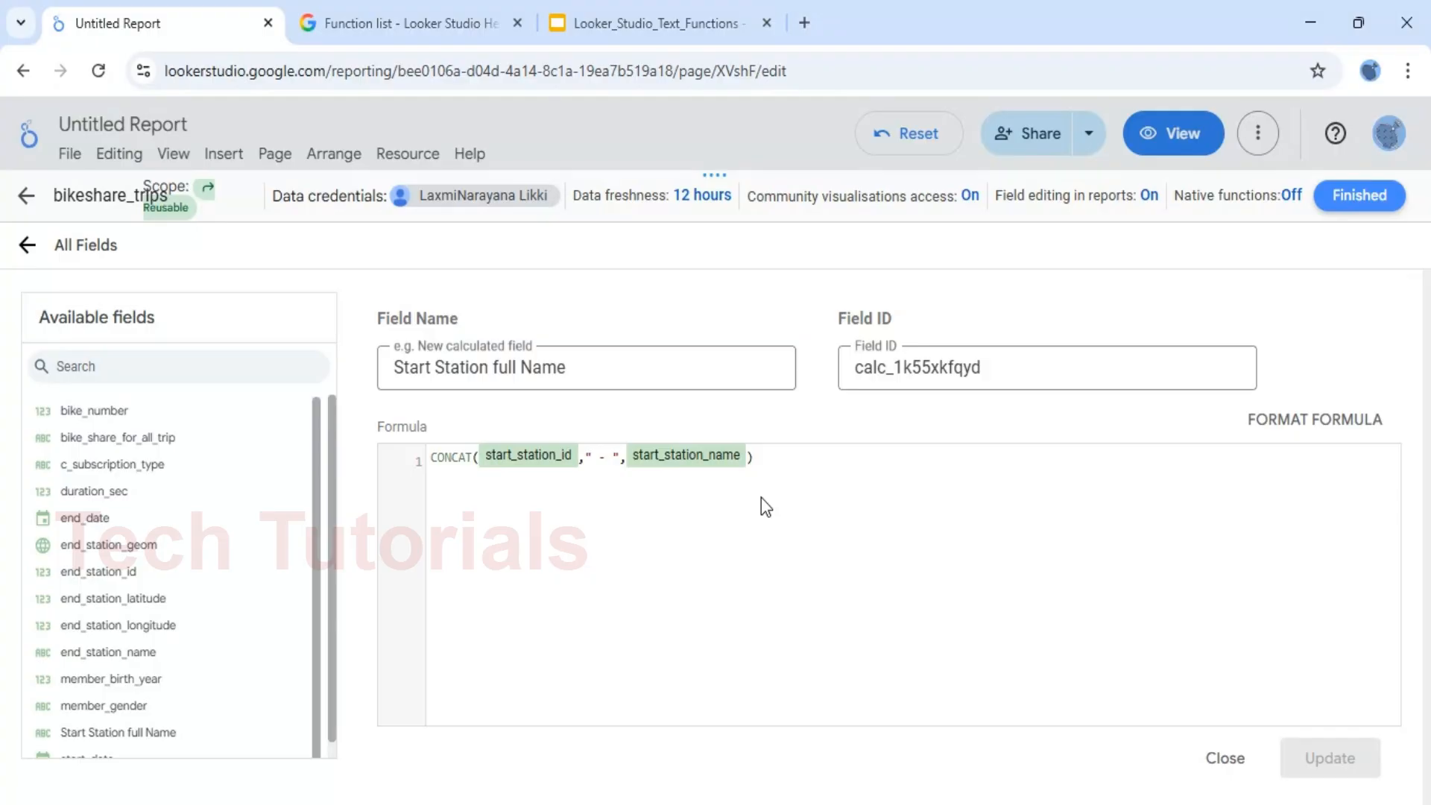
pyautogui.click(1375, 217)
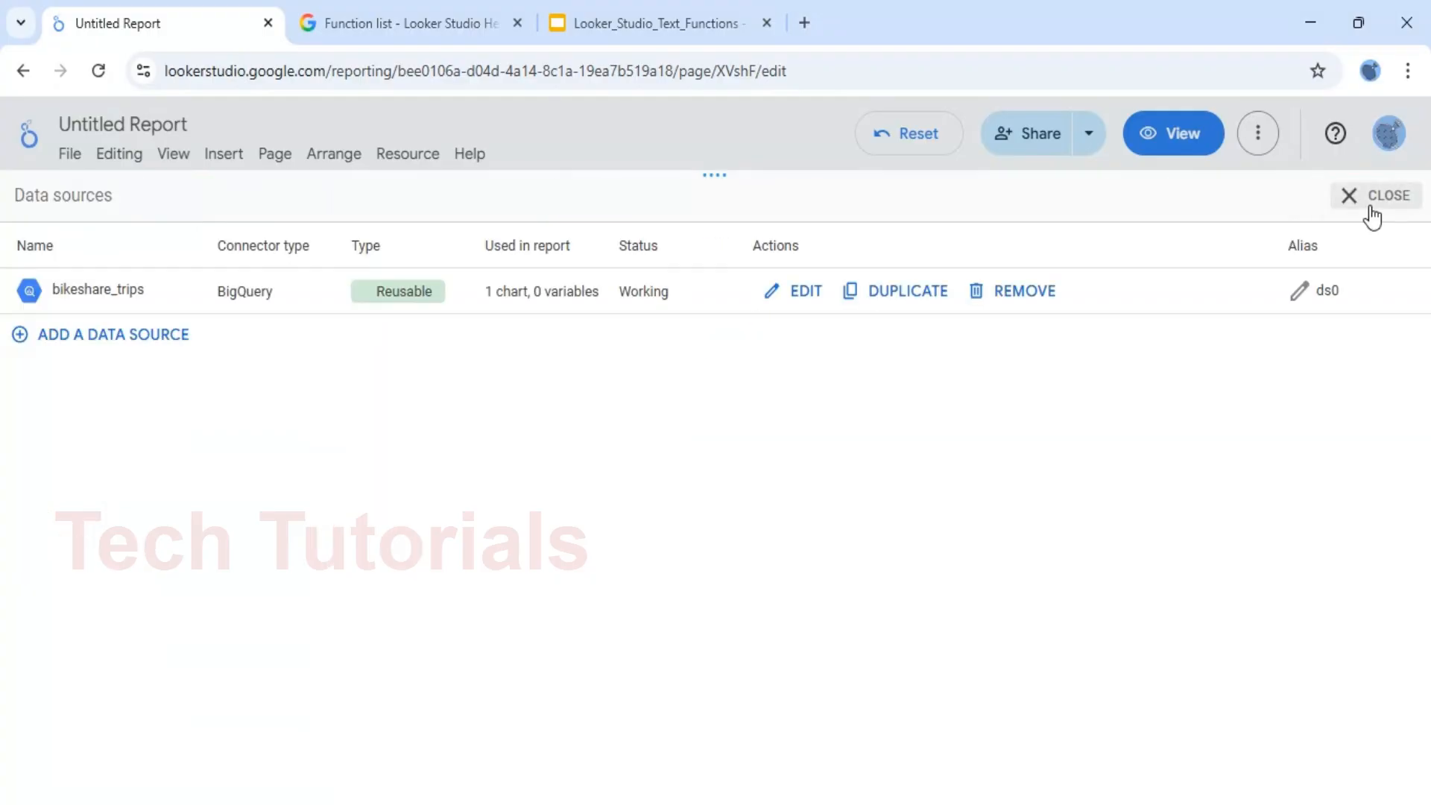
pyautogui.click(1374, 218)
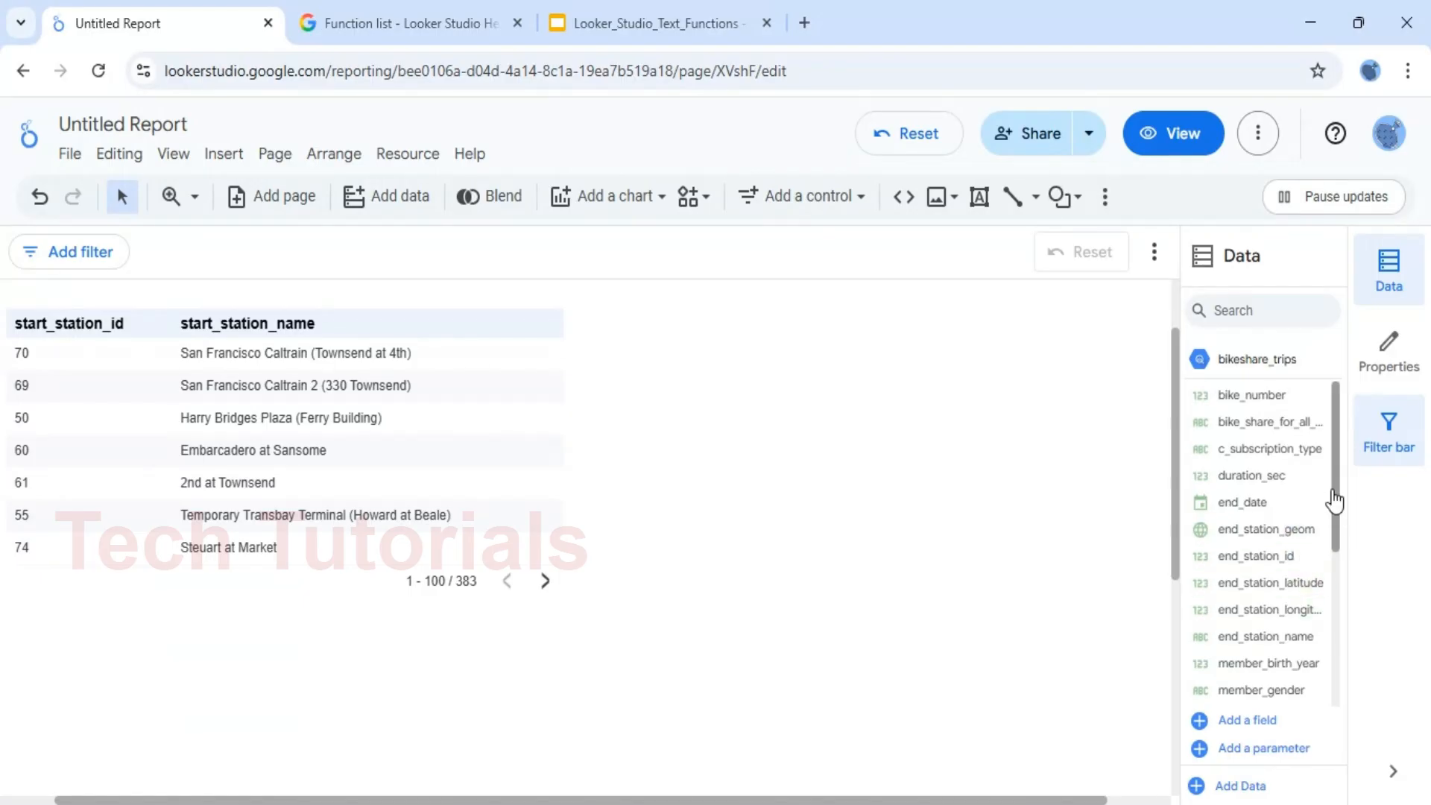
# Select the start station table on the report canvas and show its table properties
pyautogui.moveTo(1335, 498); pyautogui.dragTo(1344, 555)
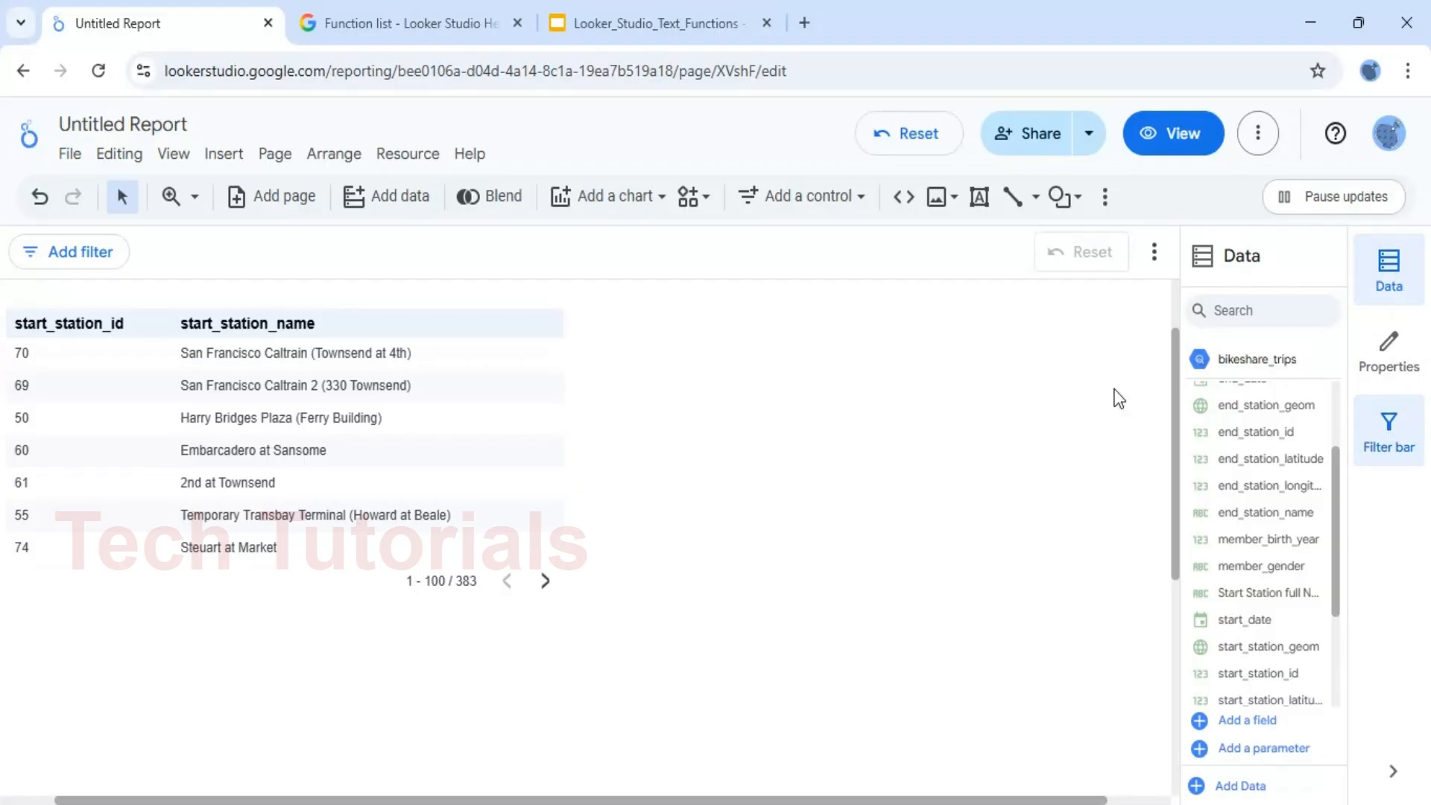
pyautogui.click(486, 419)
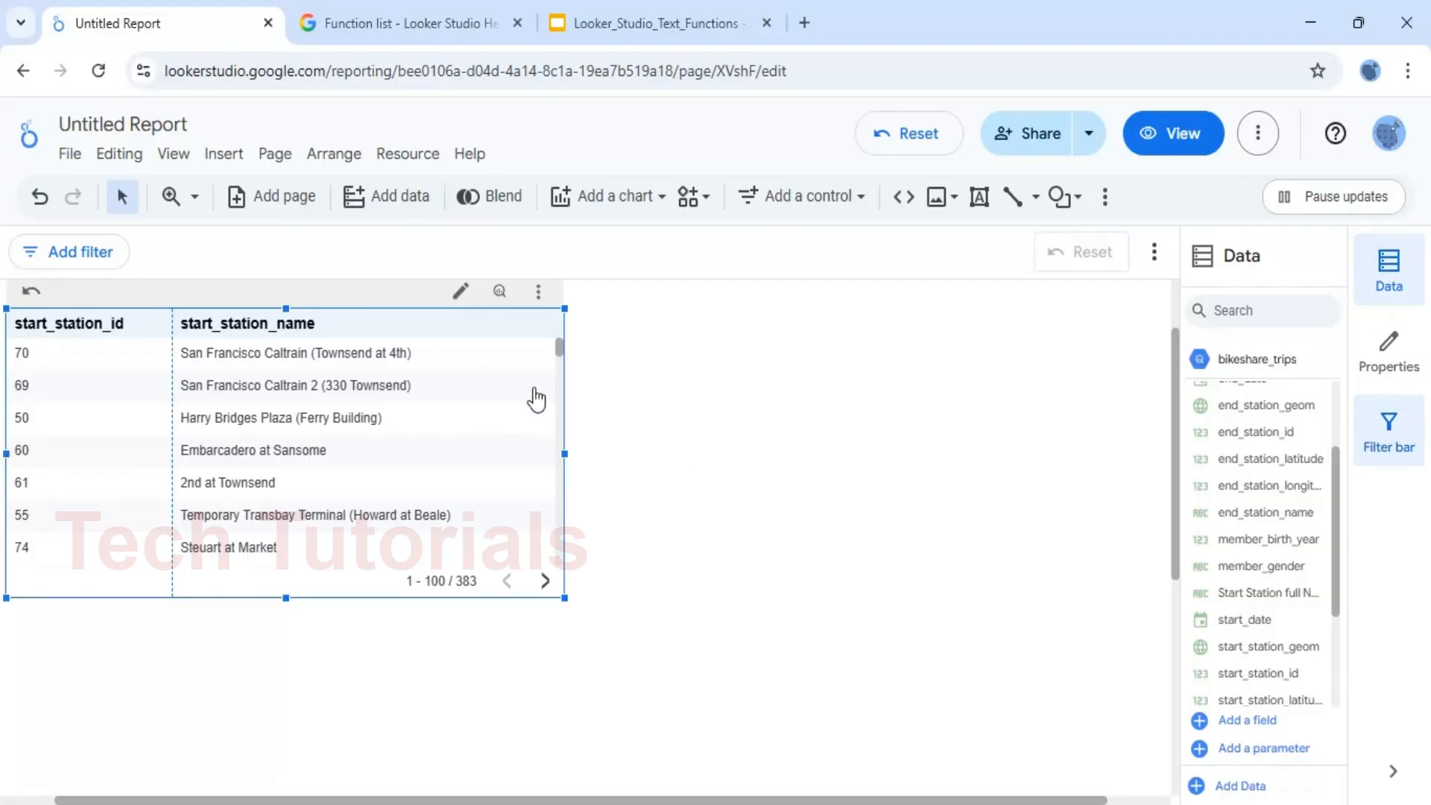
pyautogui.click(1406, 362)
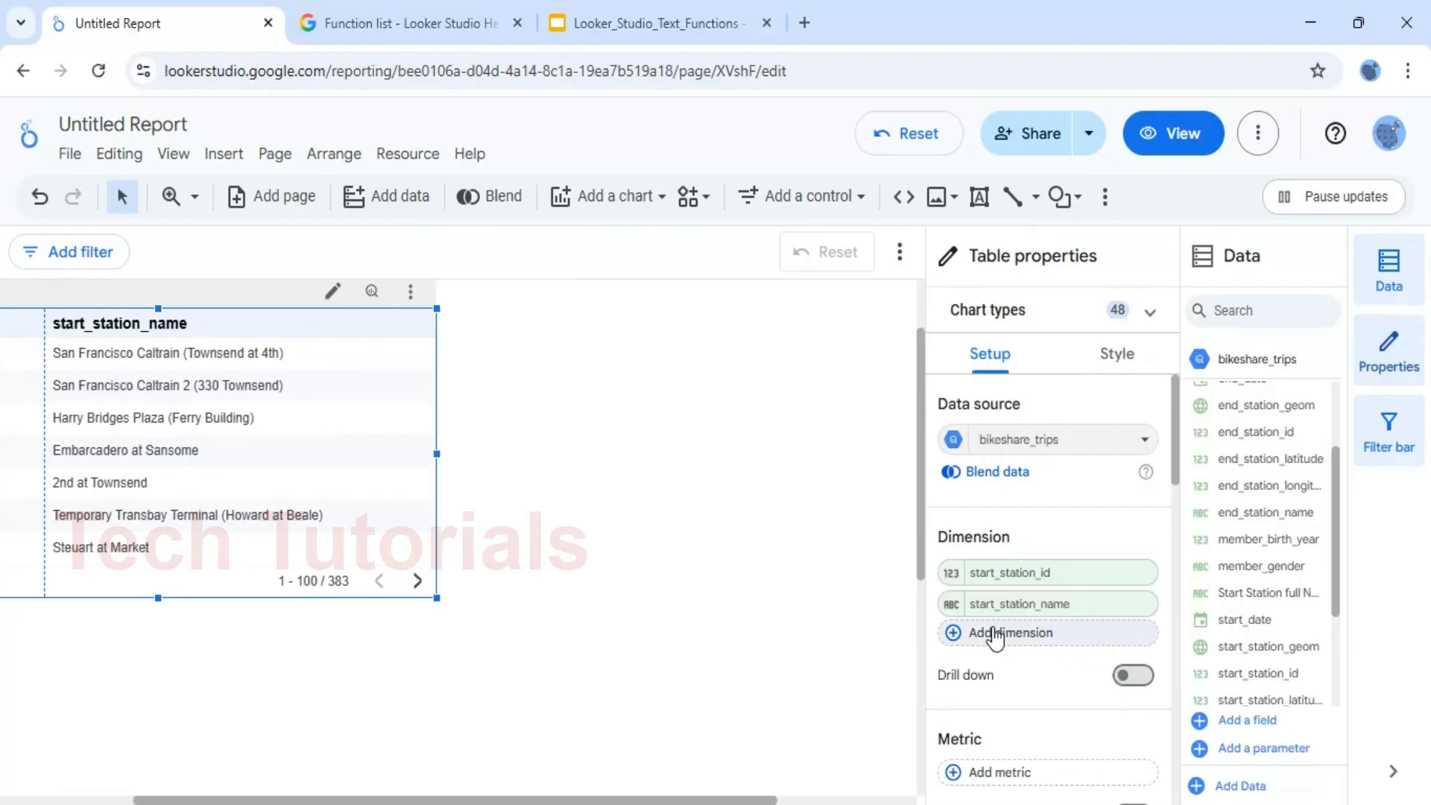
pyautogui.click(964, 634)
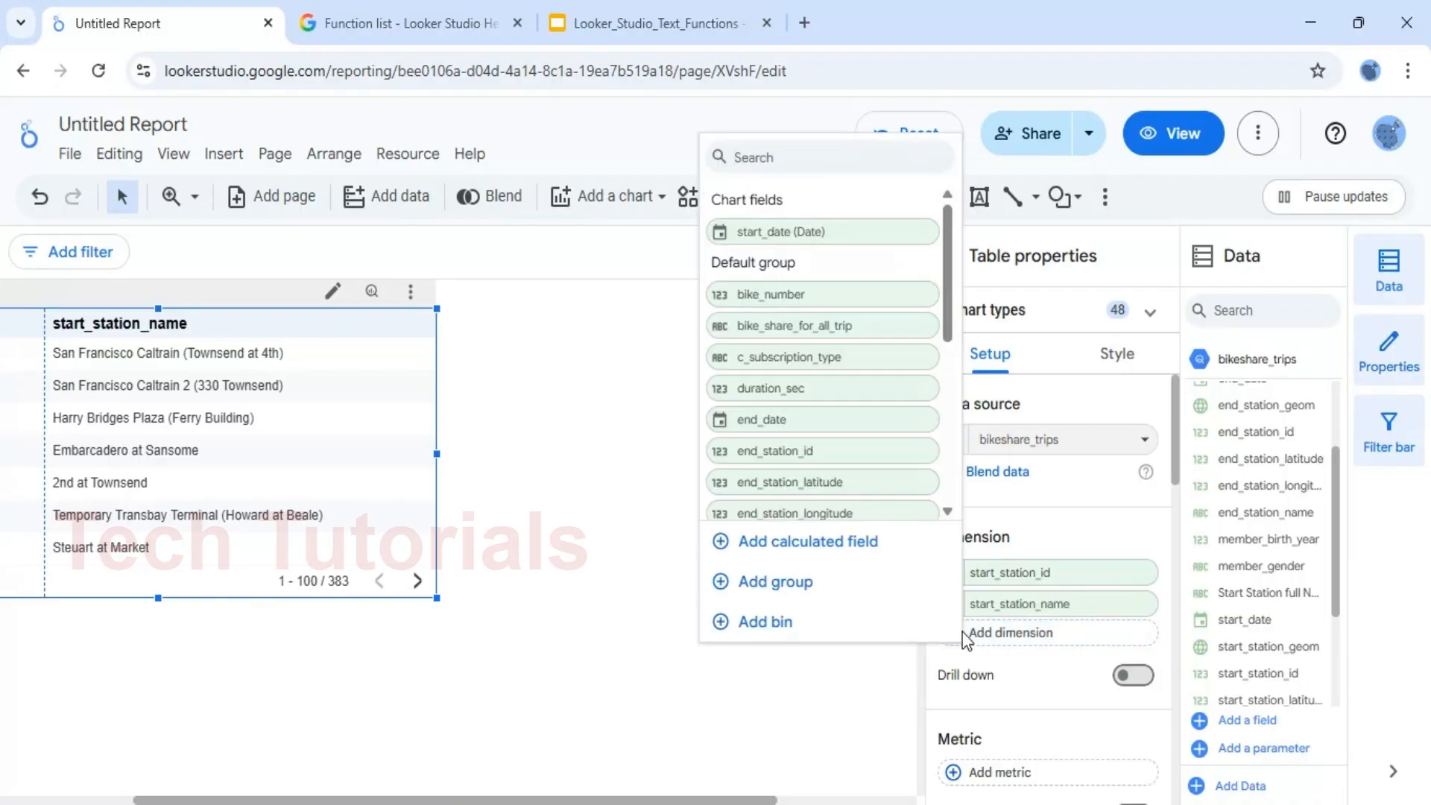
pyautogui.click(805, 538)
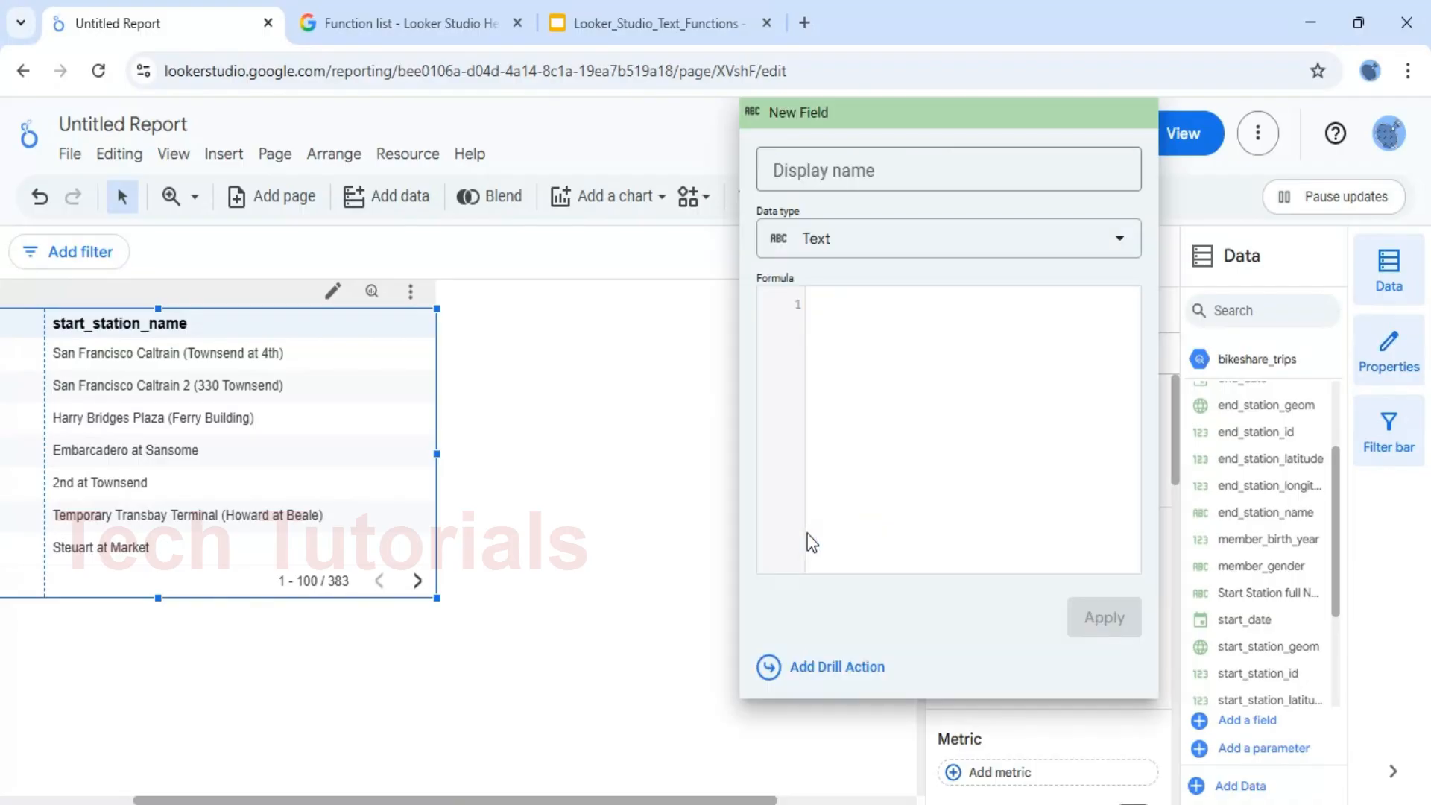
pyautogui.click(908, 398)
pyautogui.write('con')
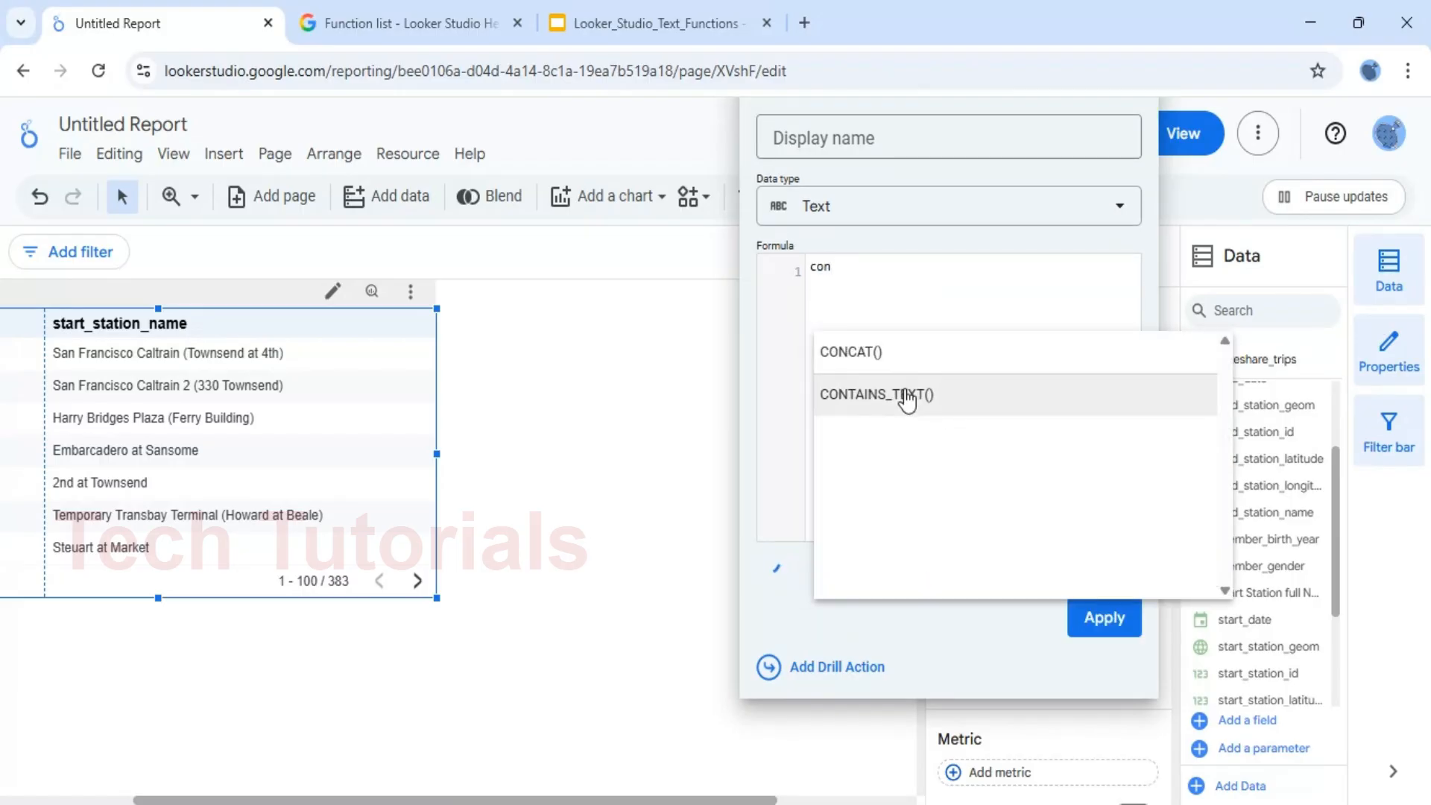
pyautogui.click(870, 354)
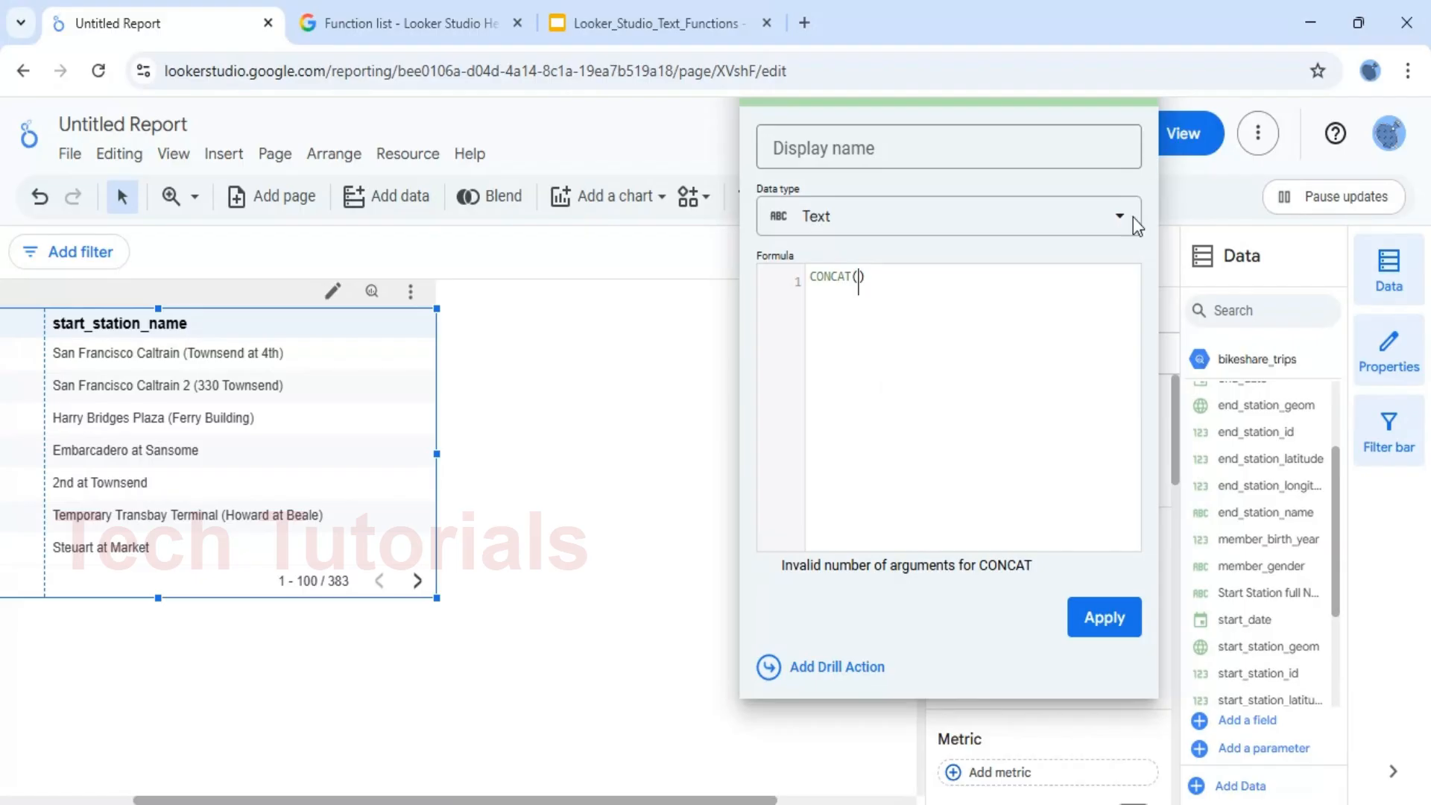
pyautogui.click(653, 531)
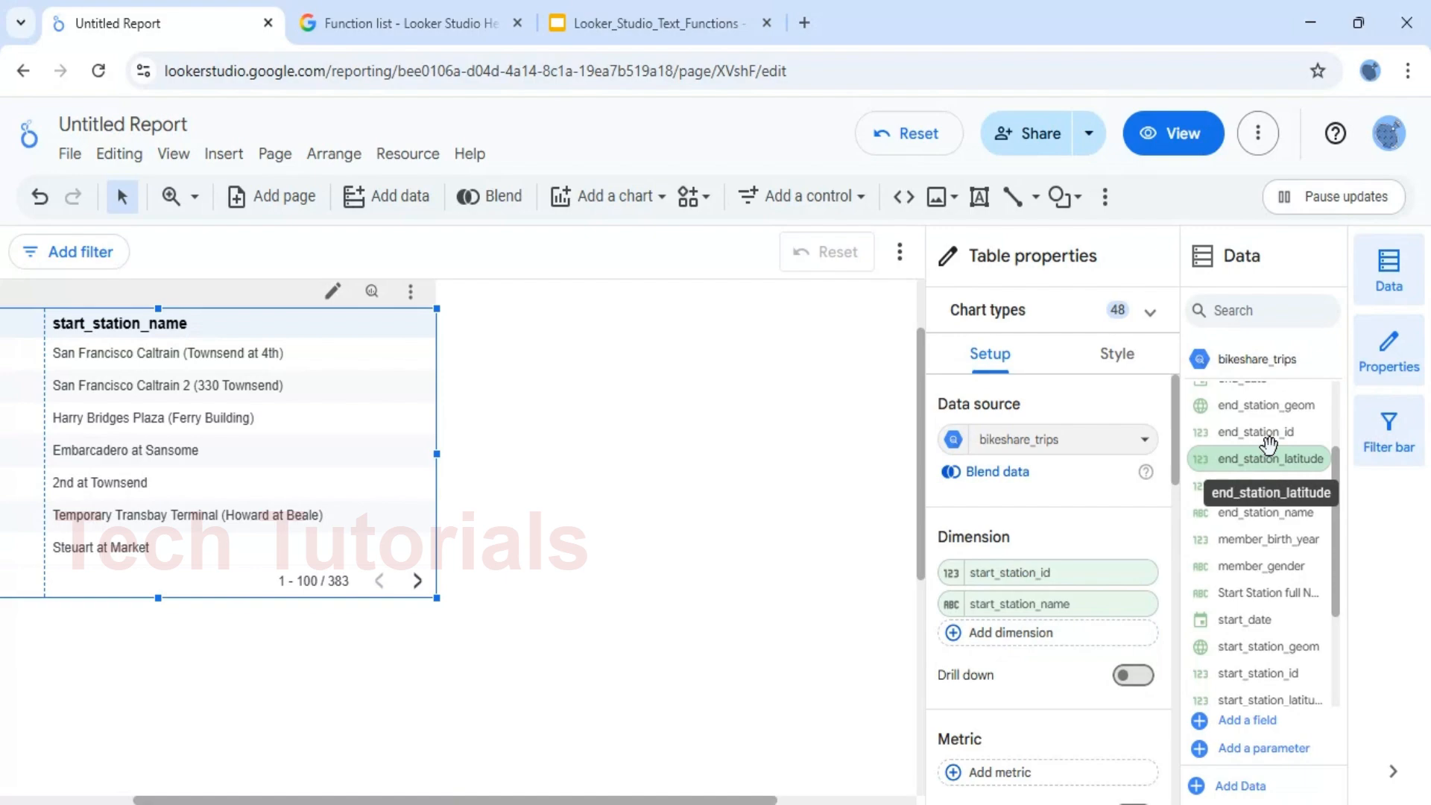
# Add a calculated field as a new dimension of the table and insert the CONCAT() function in its formula
pyautogui.click(957, 639)
pyautogui.click(821, 540)
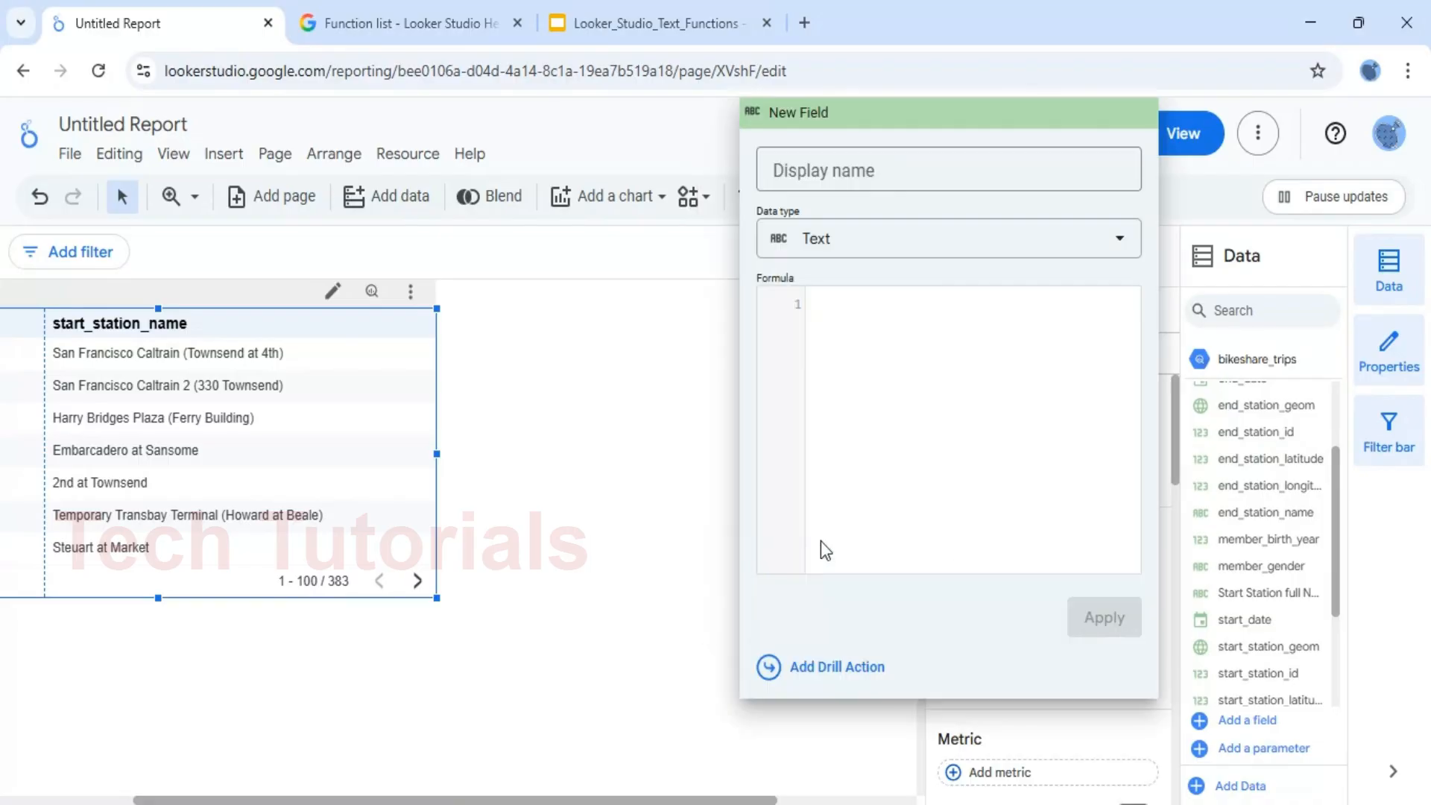
pyautogui.click(1000, 331)
pyautogui.write('c')
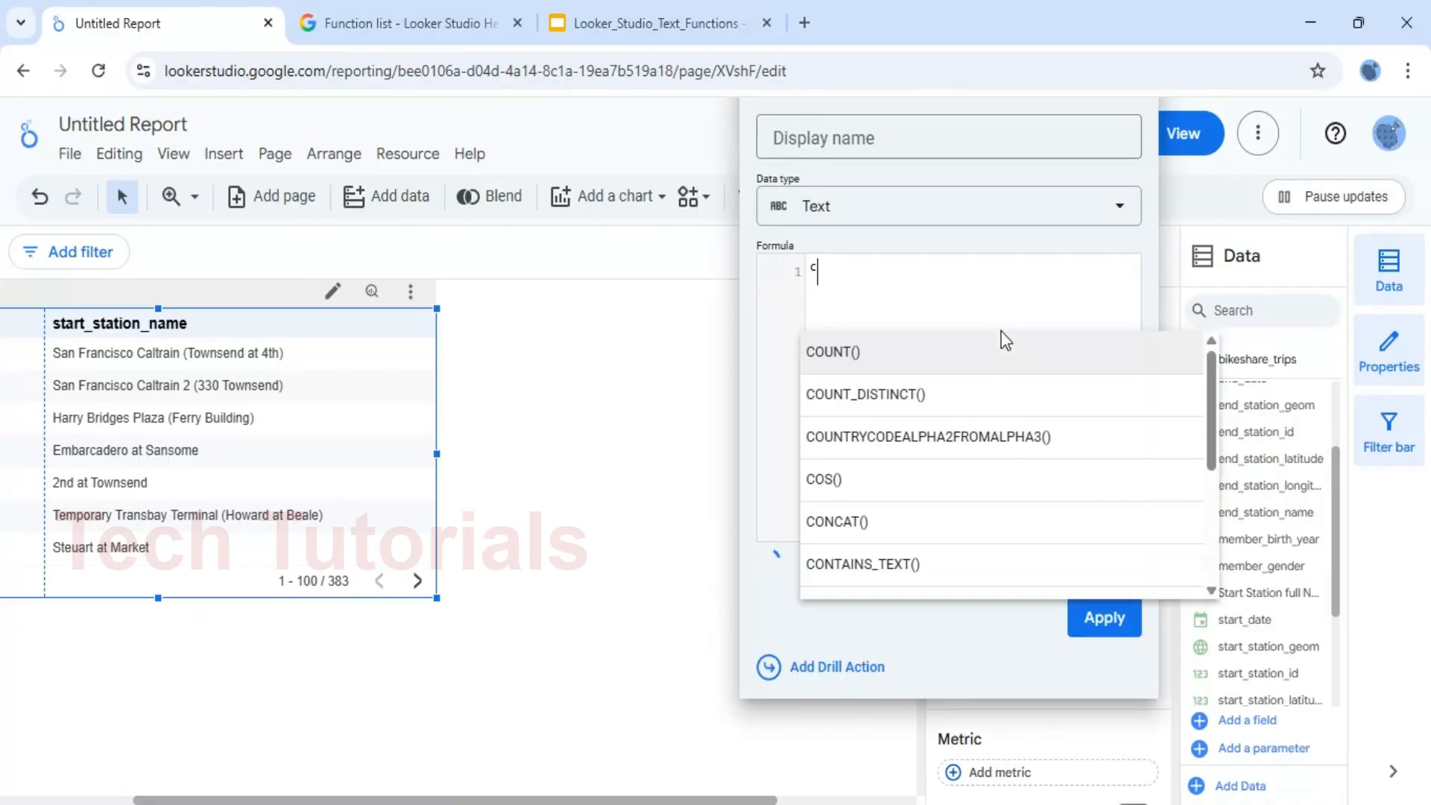
pyautogui.write('on')
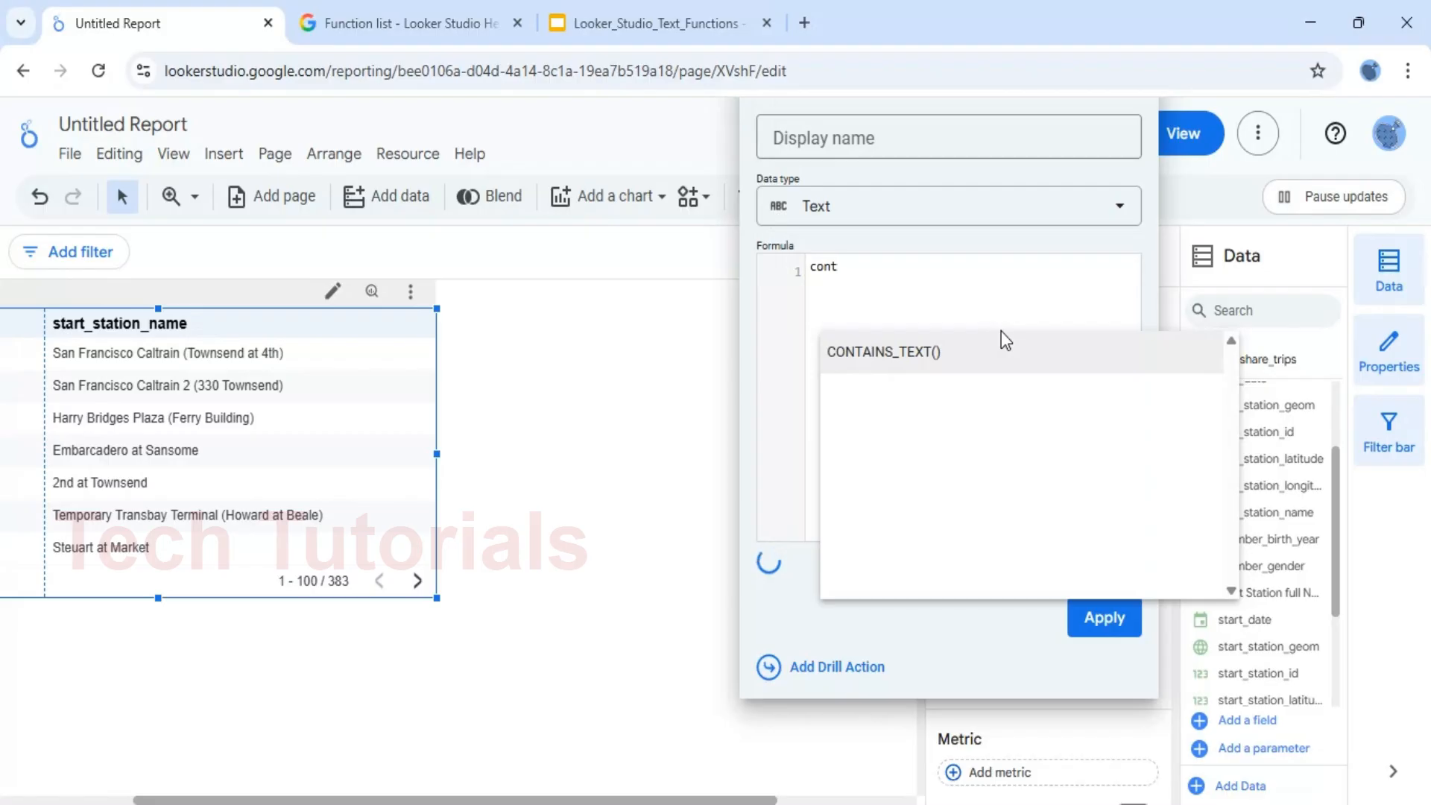
pyautogui.press('Return')
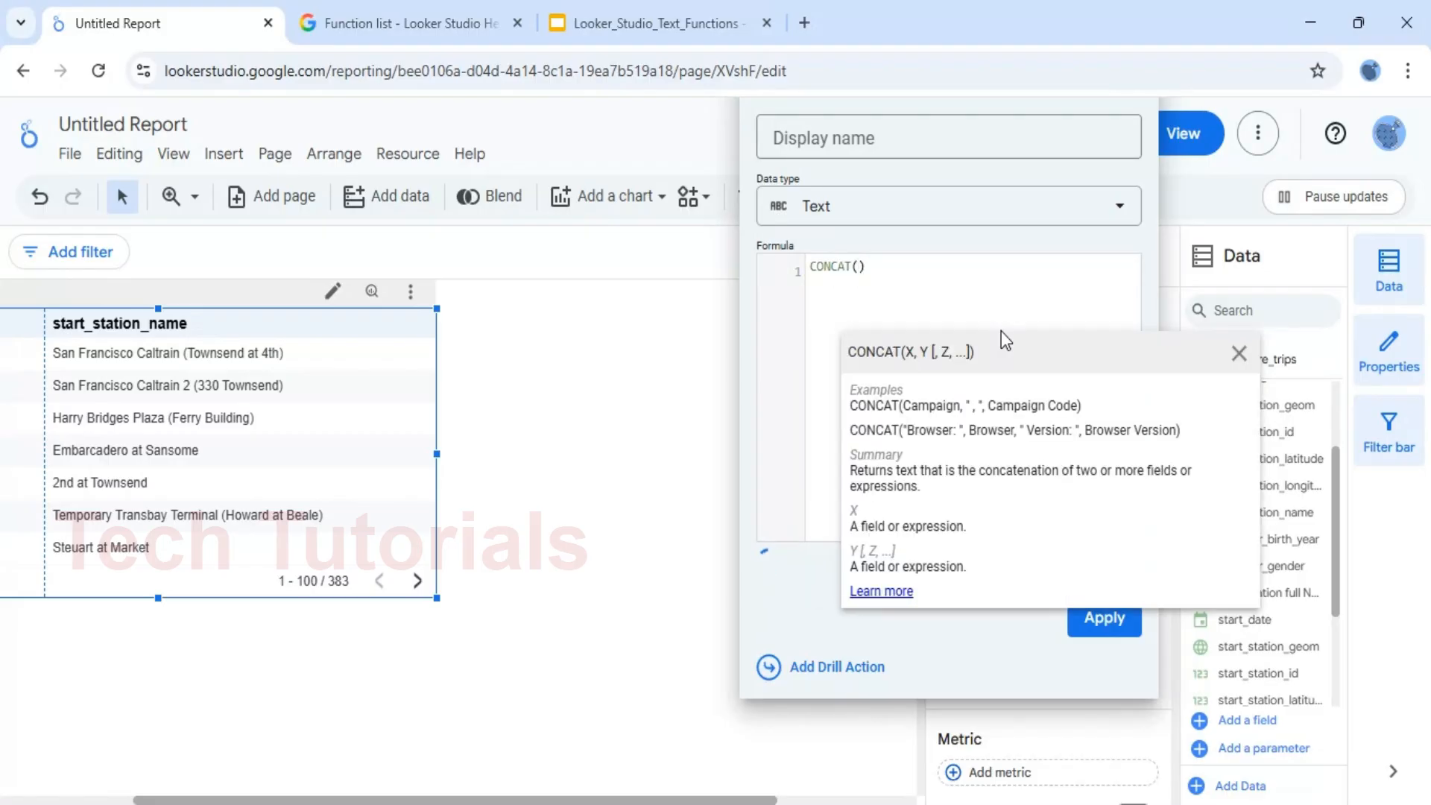
# Complete the CONCAT formula with the arguments start_station_id, the separator ' - ' and start_station_name
pyautogui.write('sta')
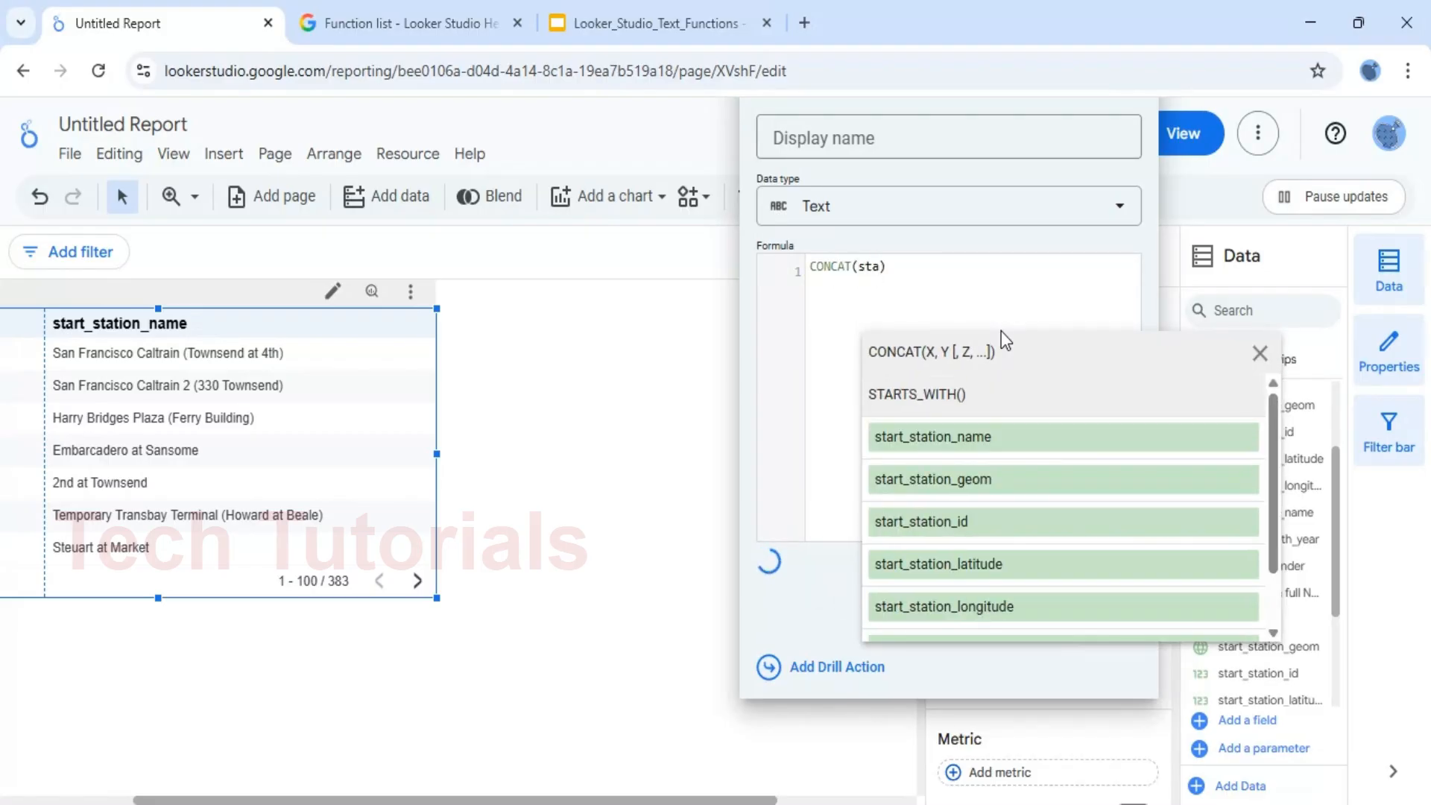
pyautogui.click(972, 521)
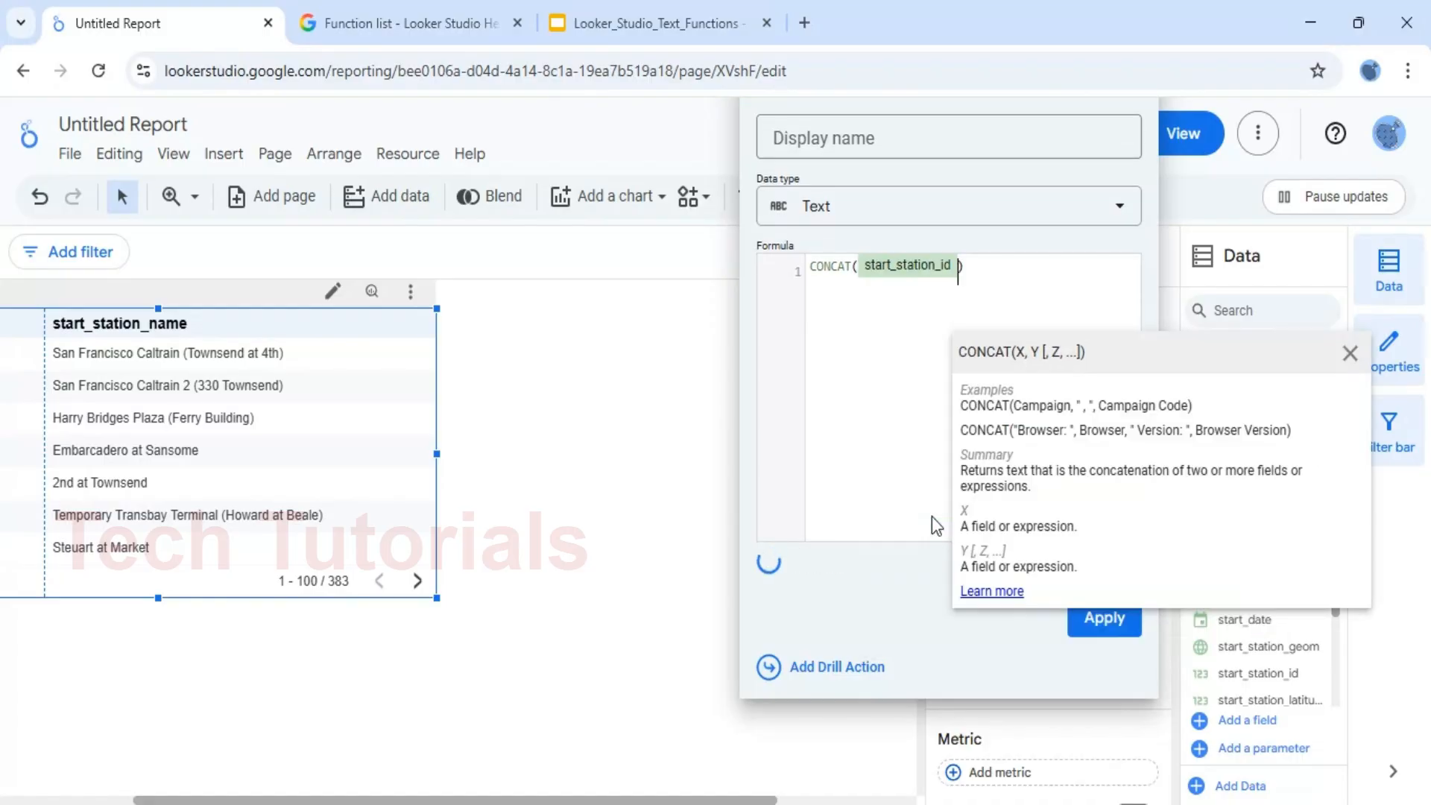
pyautogui.write(',')
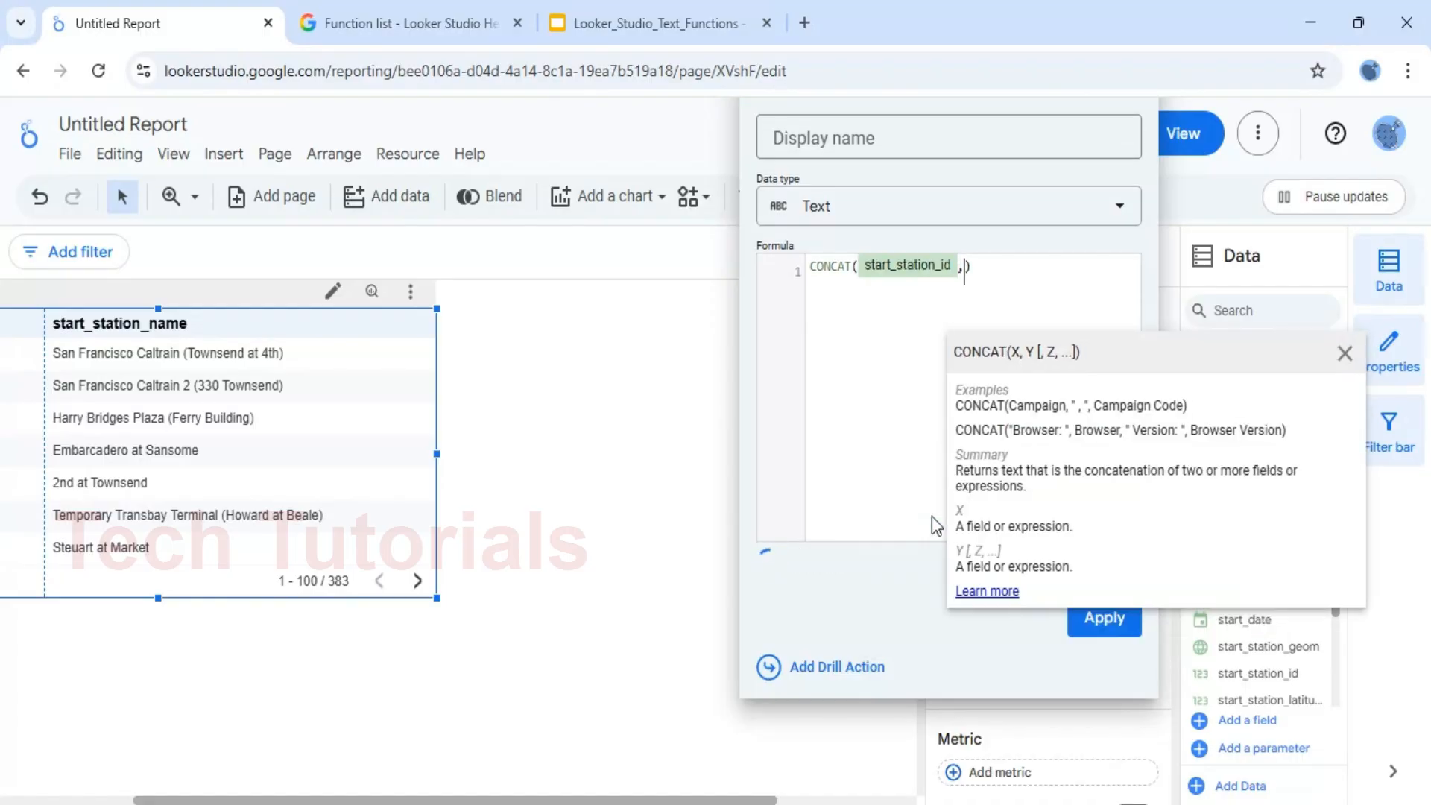
pyautogui.write("' '")
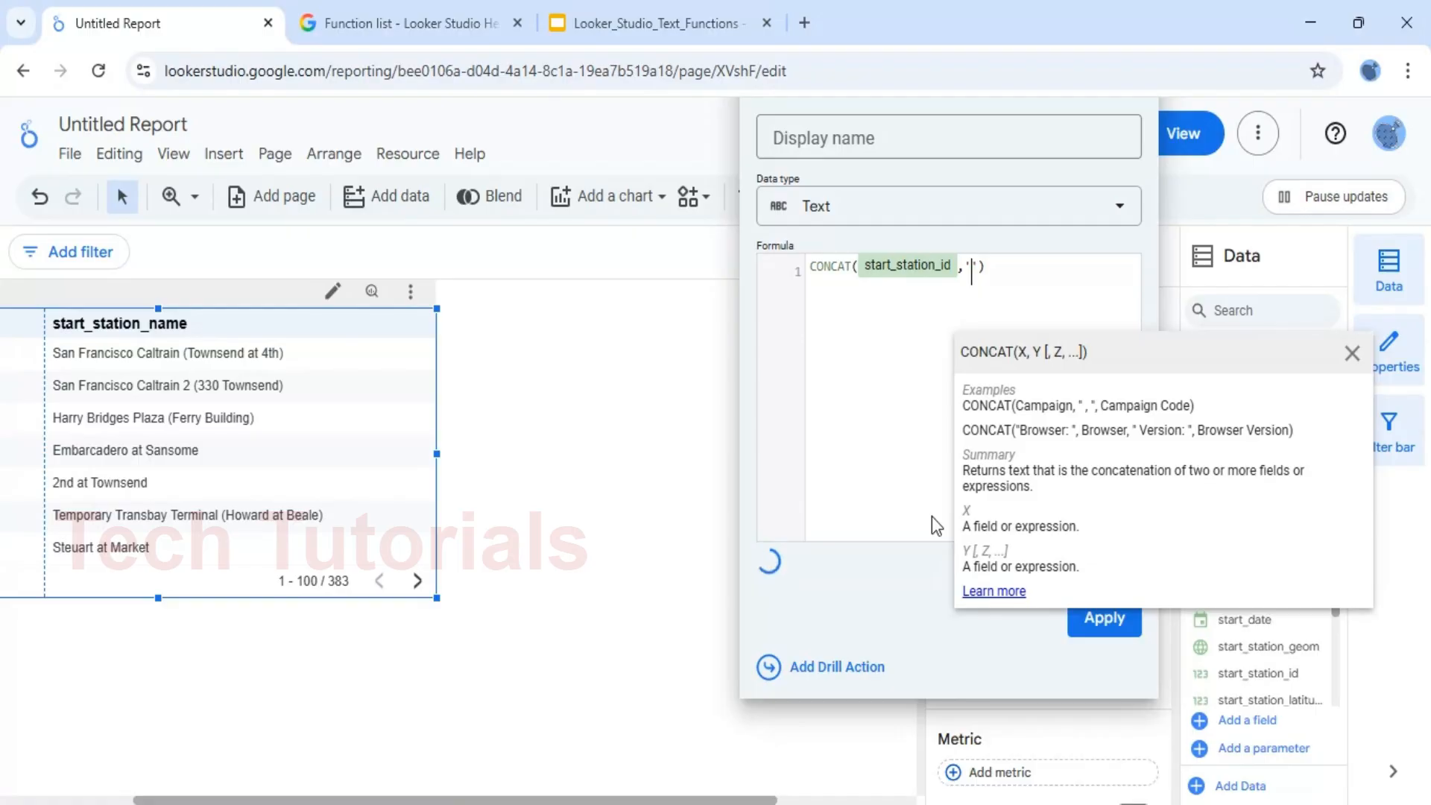
pyautogui.write('-')
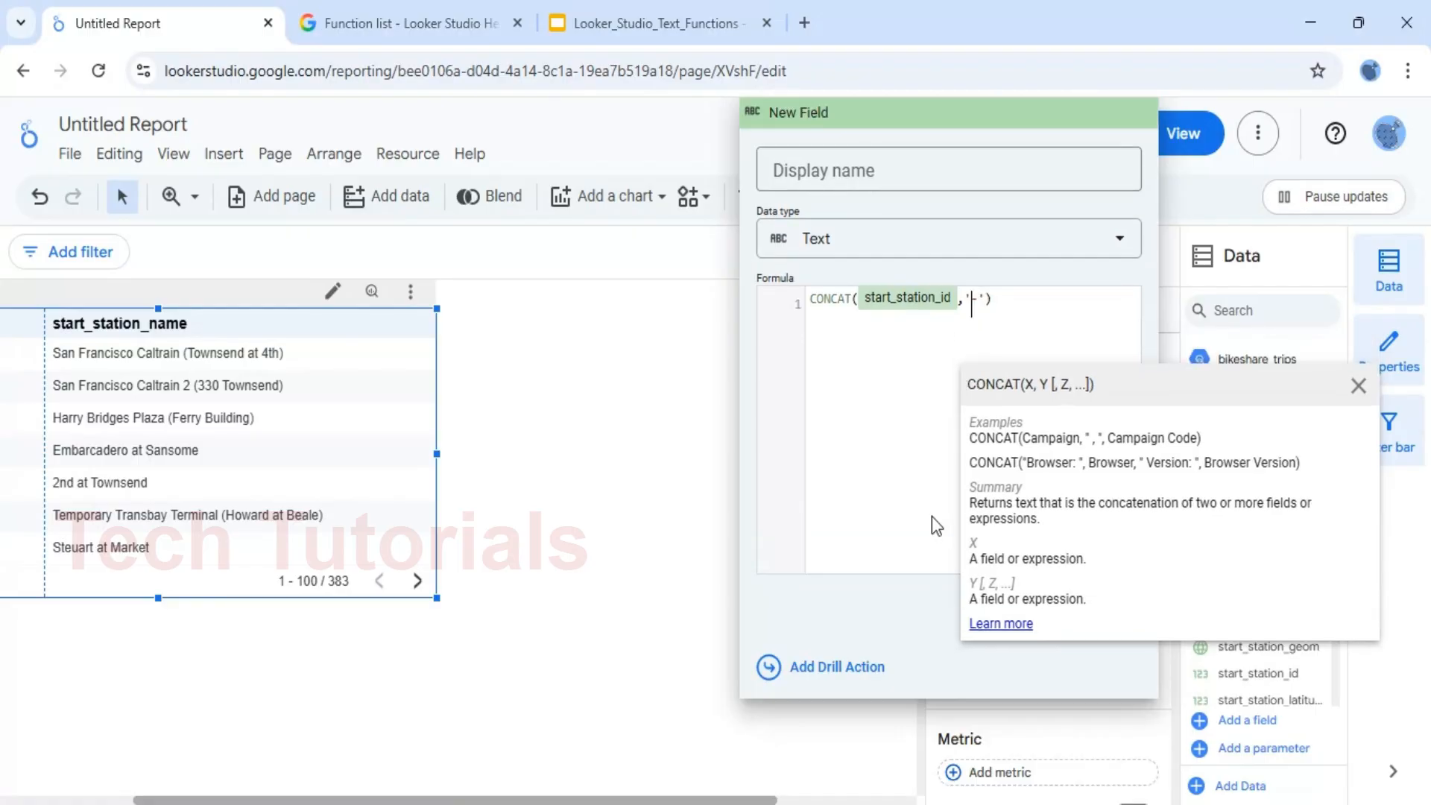
pyautogui.press('Right')
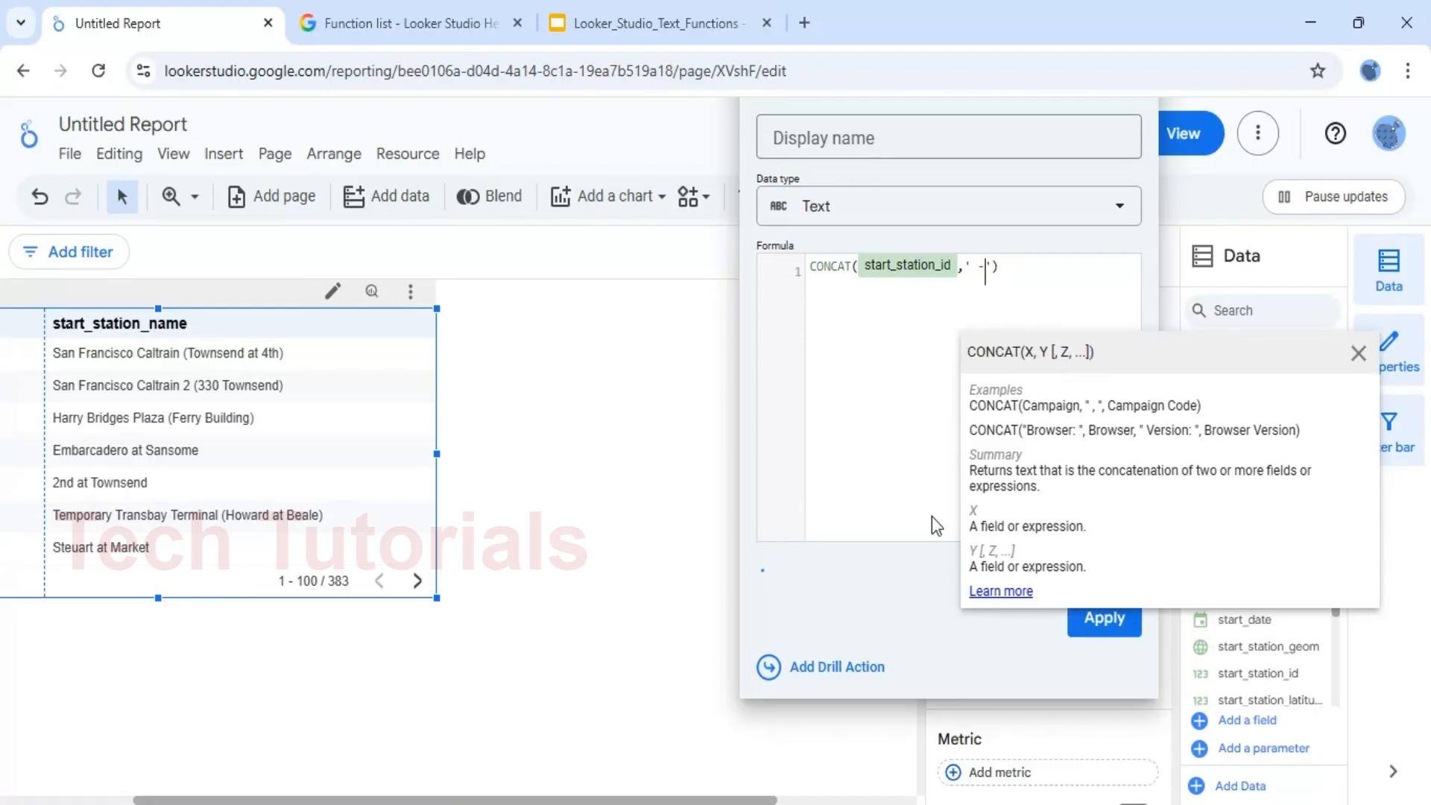
pyautogui.press('Right')
pyautogui.write(',')
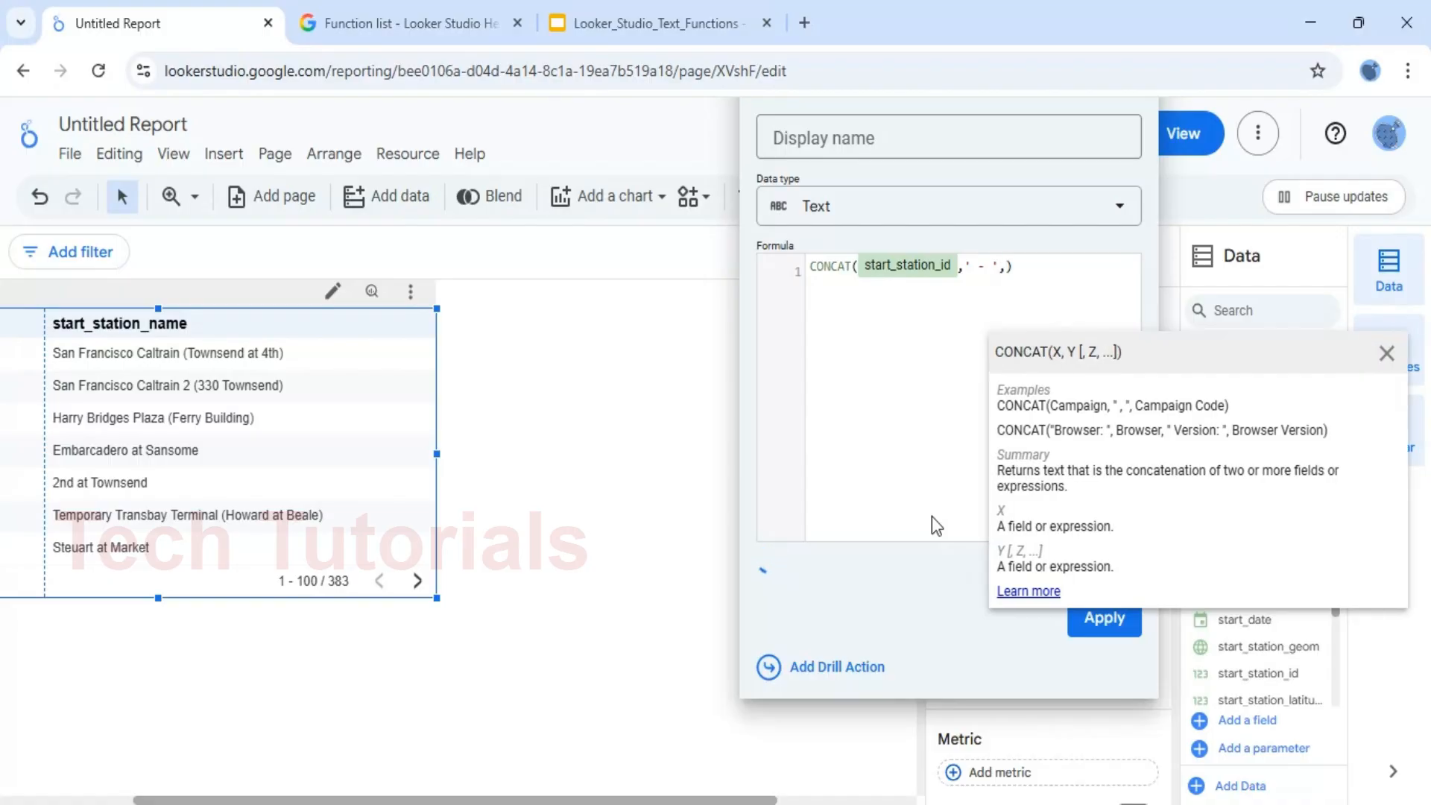
pyautogui.write('sta')
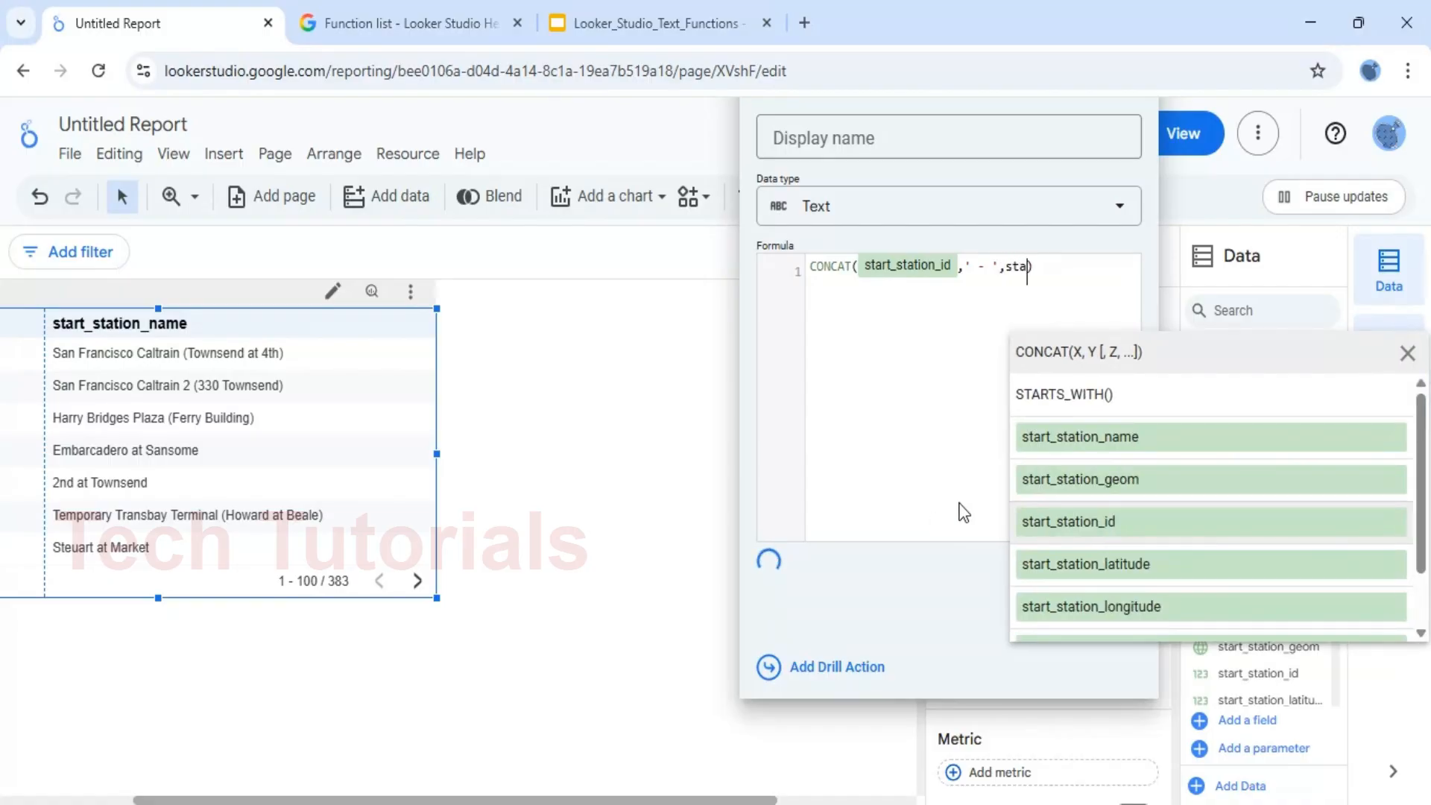
pyautogui.click(1112, 449)
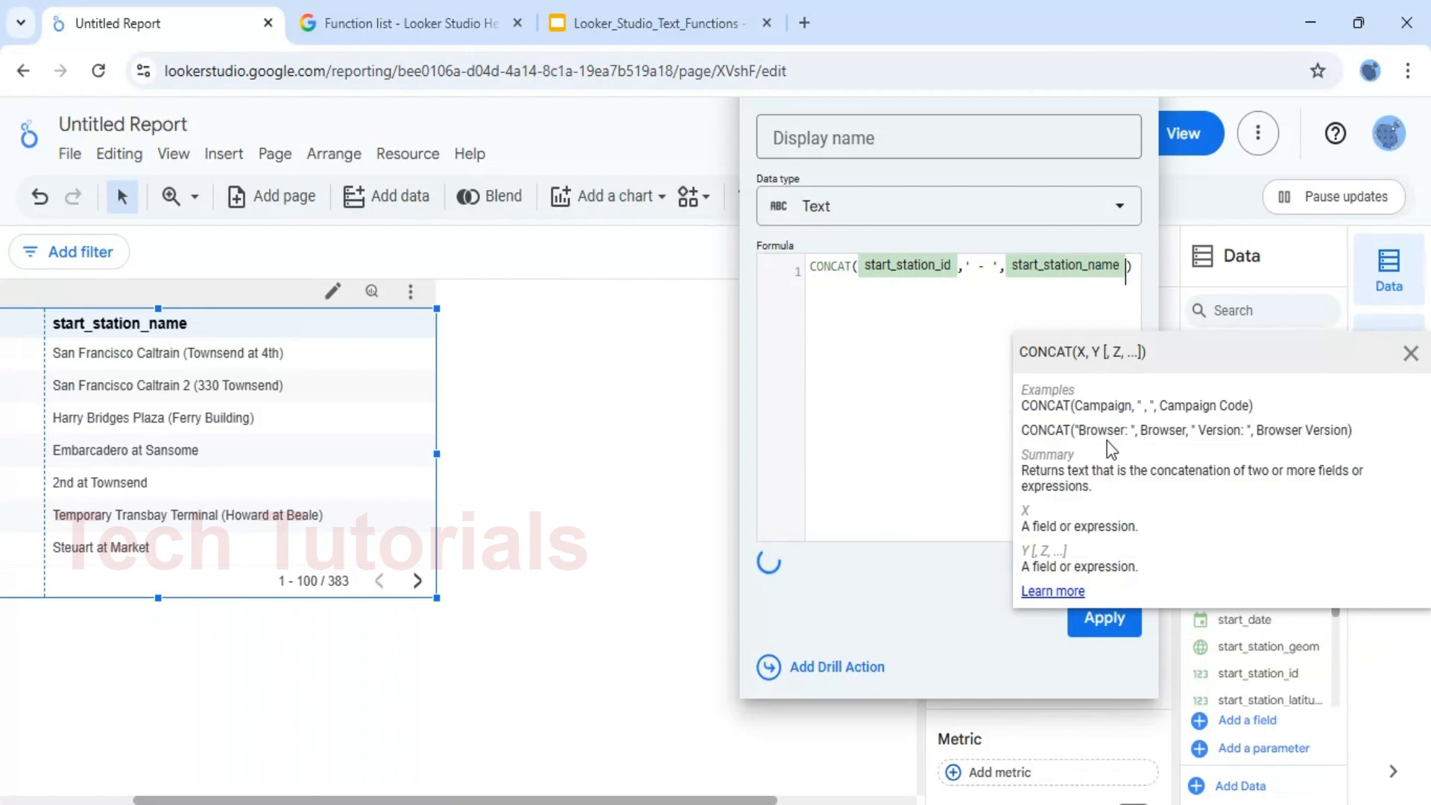
# Name the calculated field "Full station name", apply it to the table and close the field editor
pyautogui.click(880, 144)
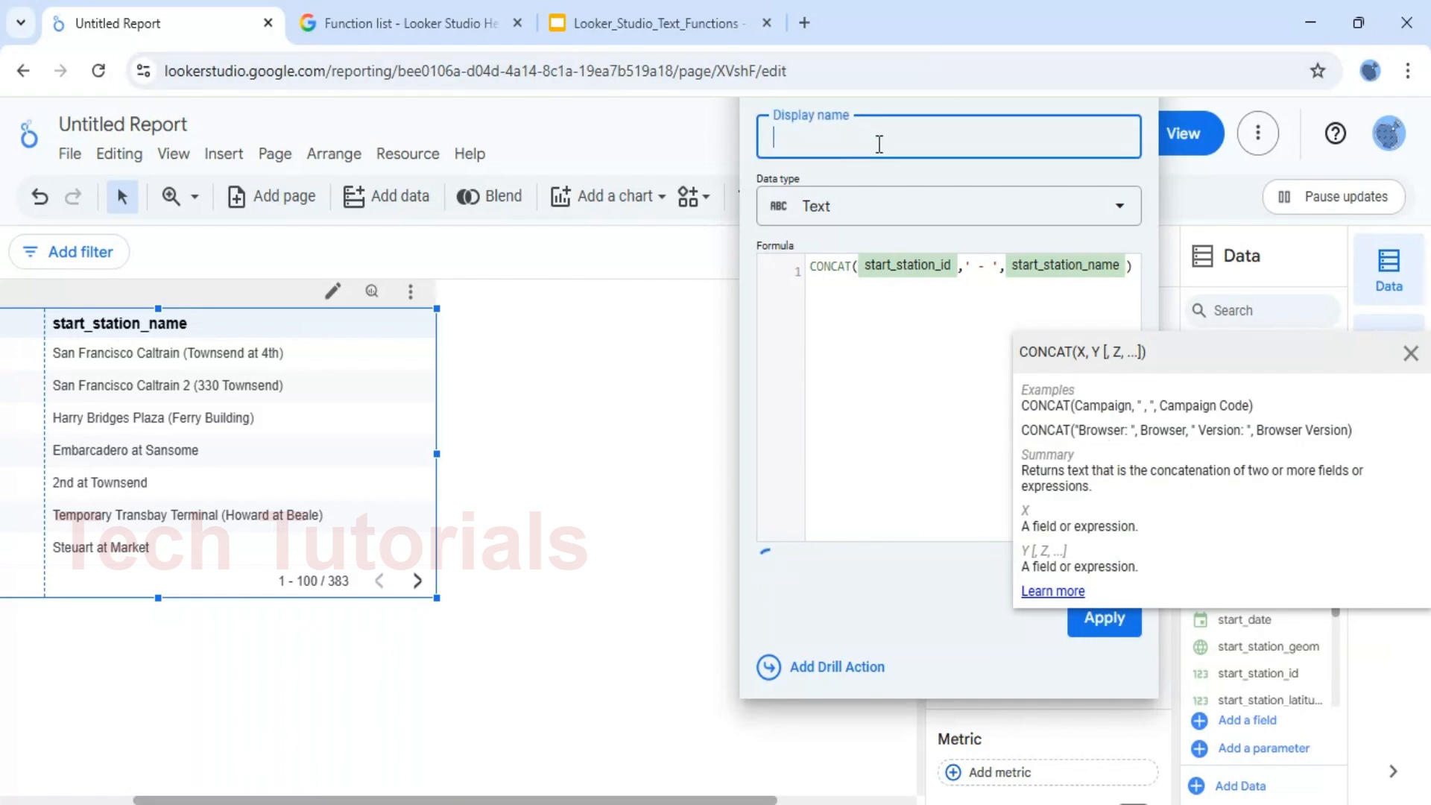
pyautogui.write('Full')
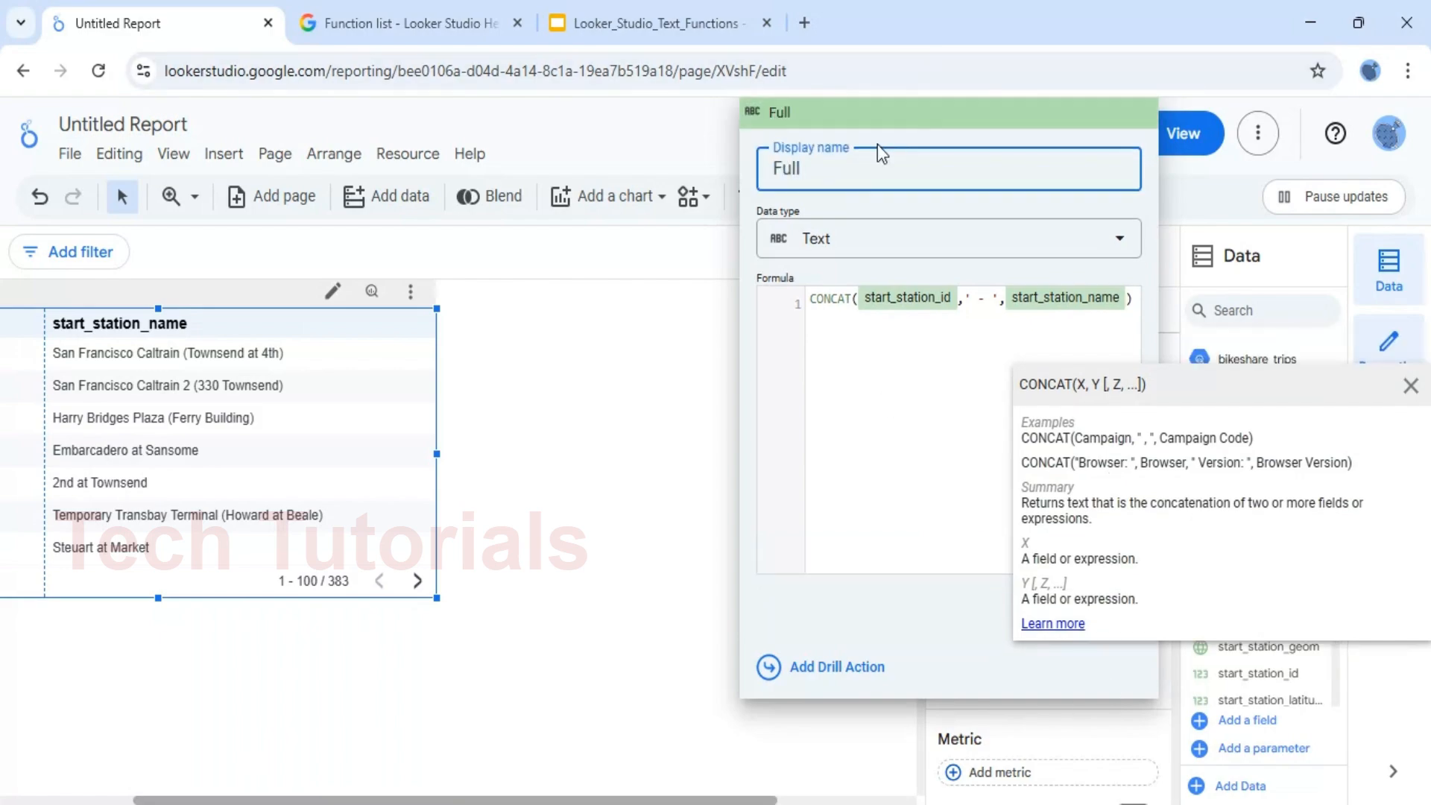
pyautogui.write(' station nam')
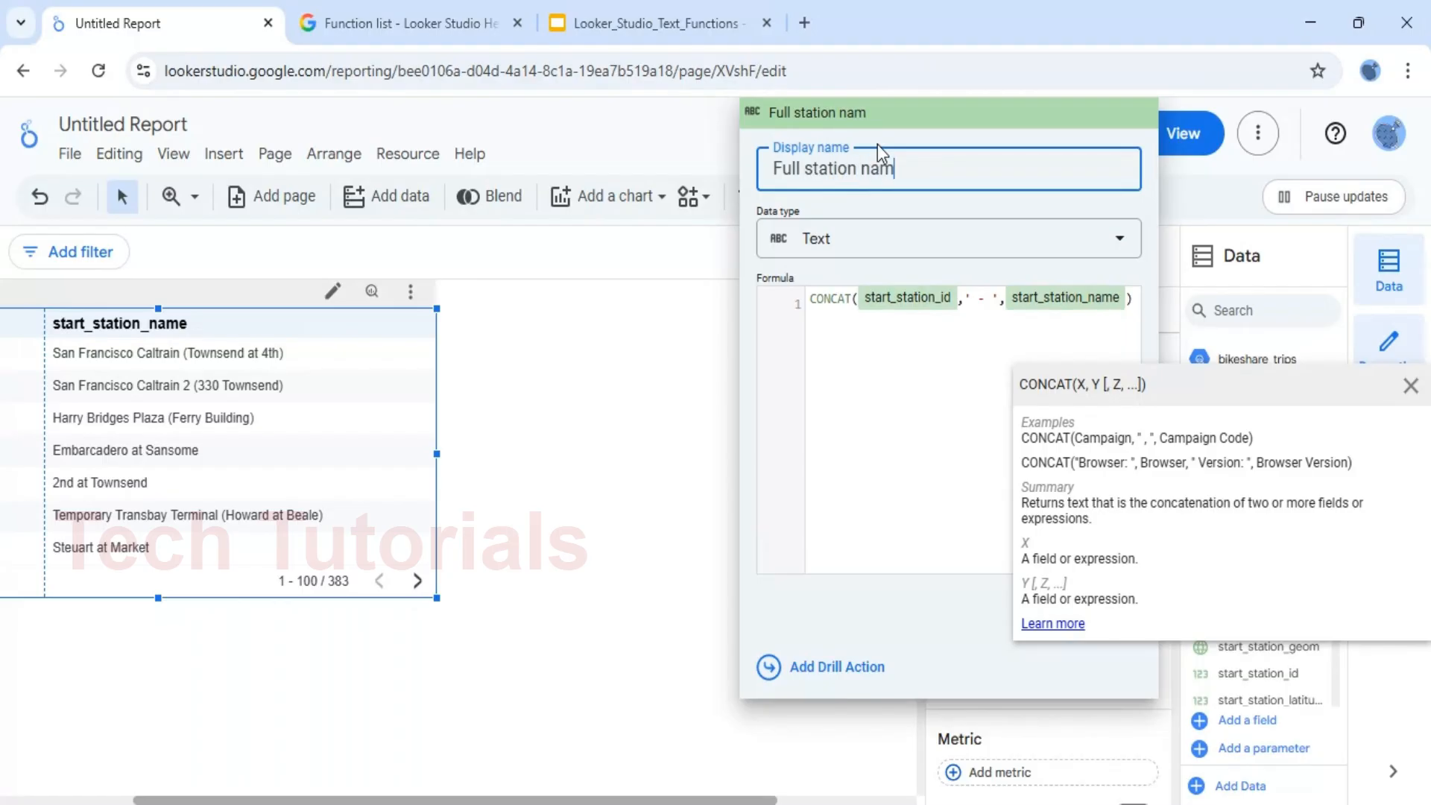
pyautogui.write('e')
pyautogui.click(1415, 387)
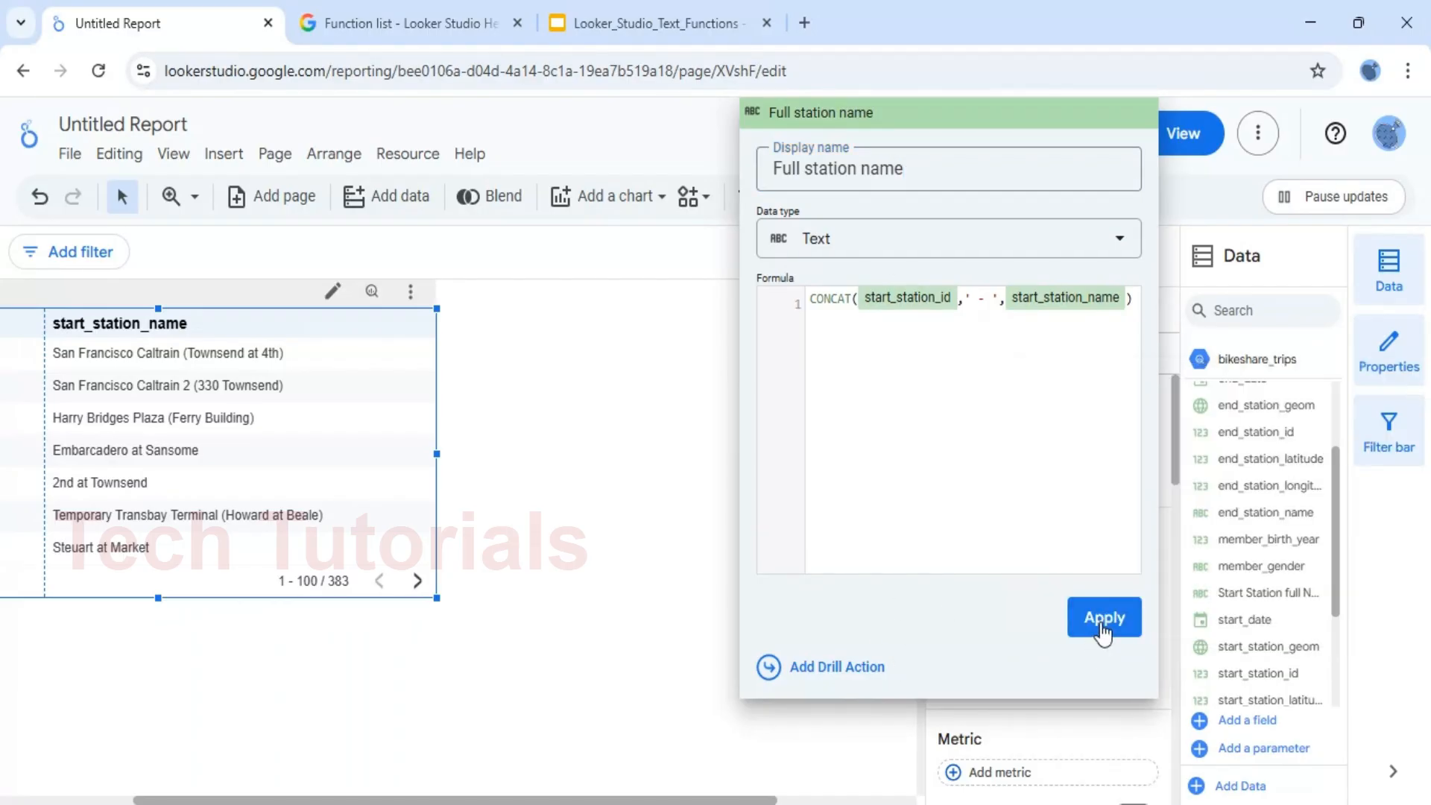
pyautogui.click(1103, 622)
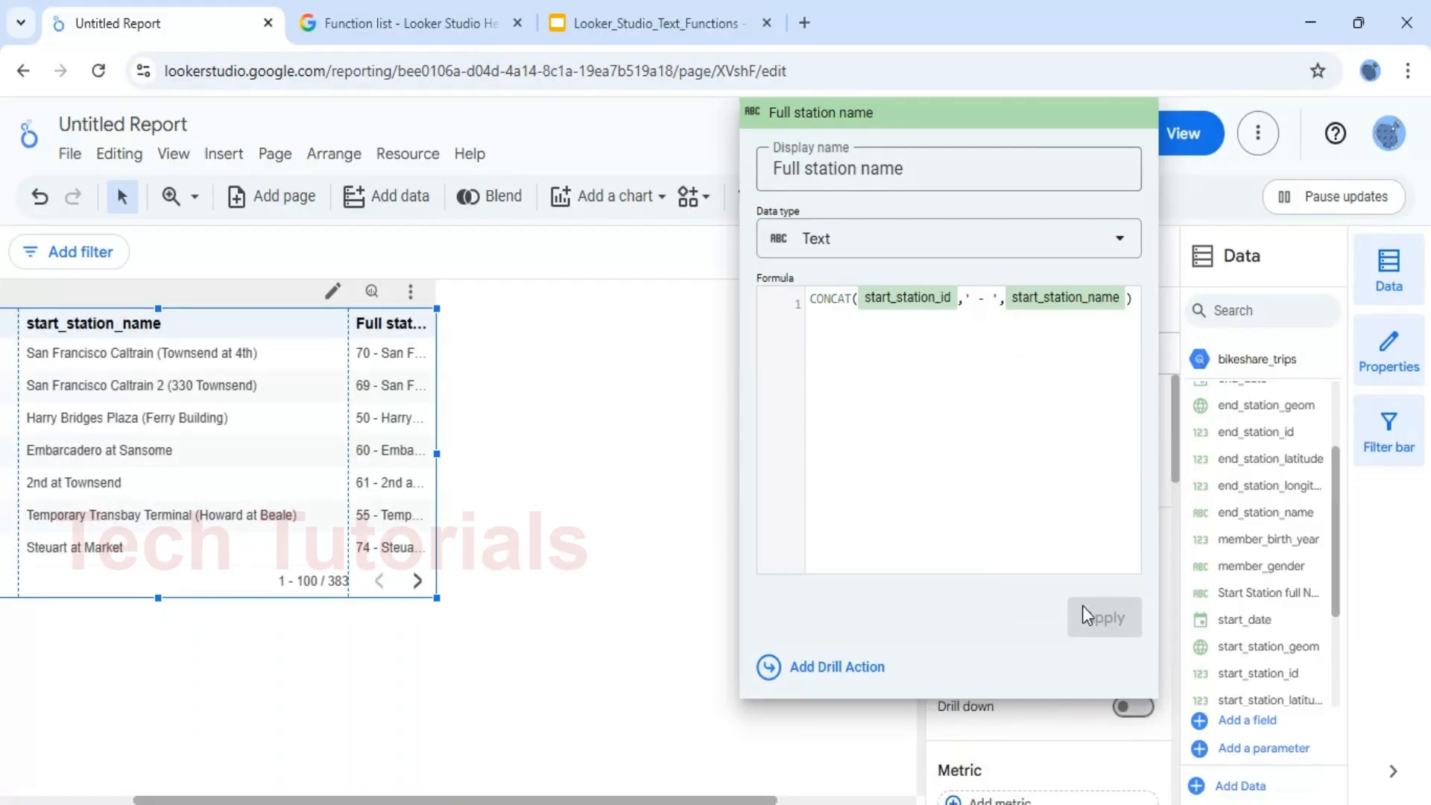
pyautogui.click(662, 477)
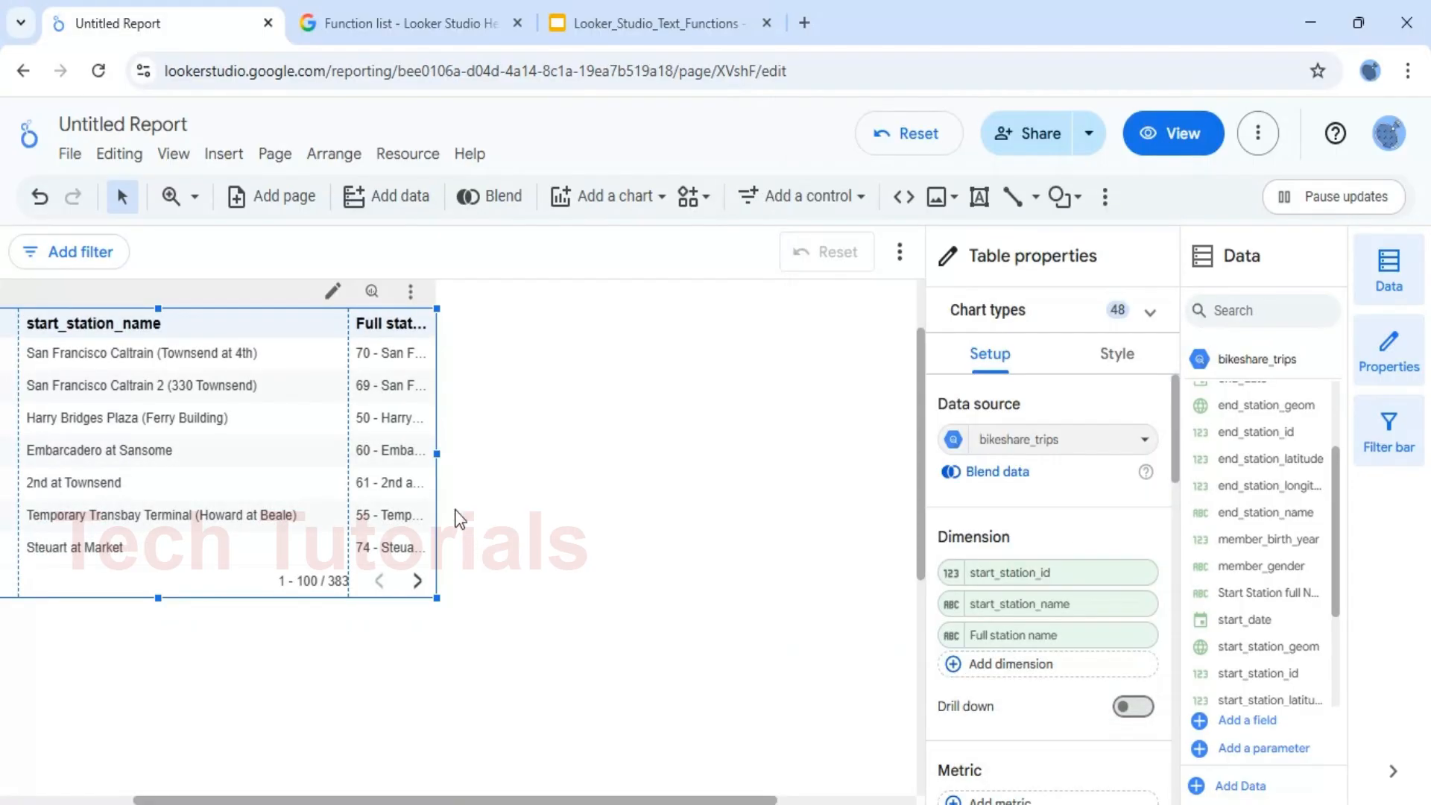
# Widen the table and its Full station name column so the joined values fit
pyautogui.moveTo(436, 454); pyautogui.dragTo(592, 457)
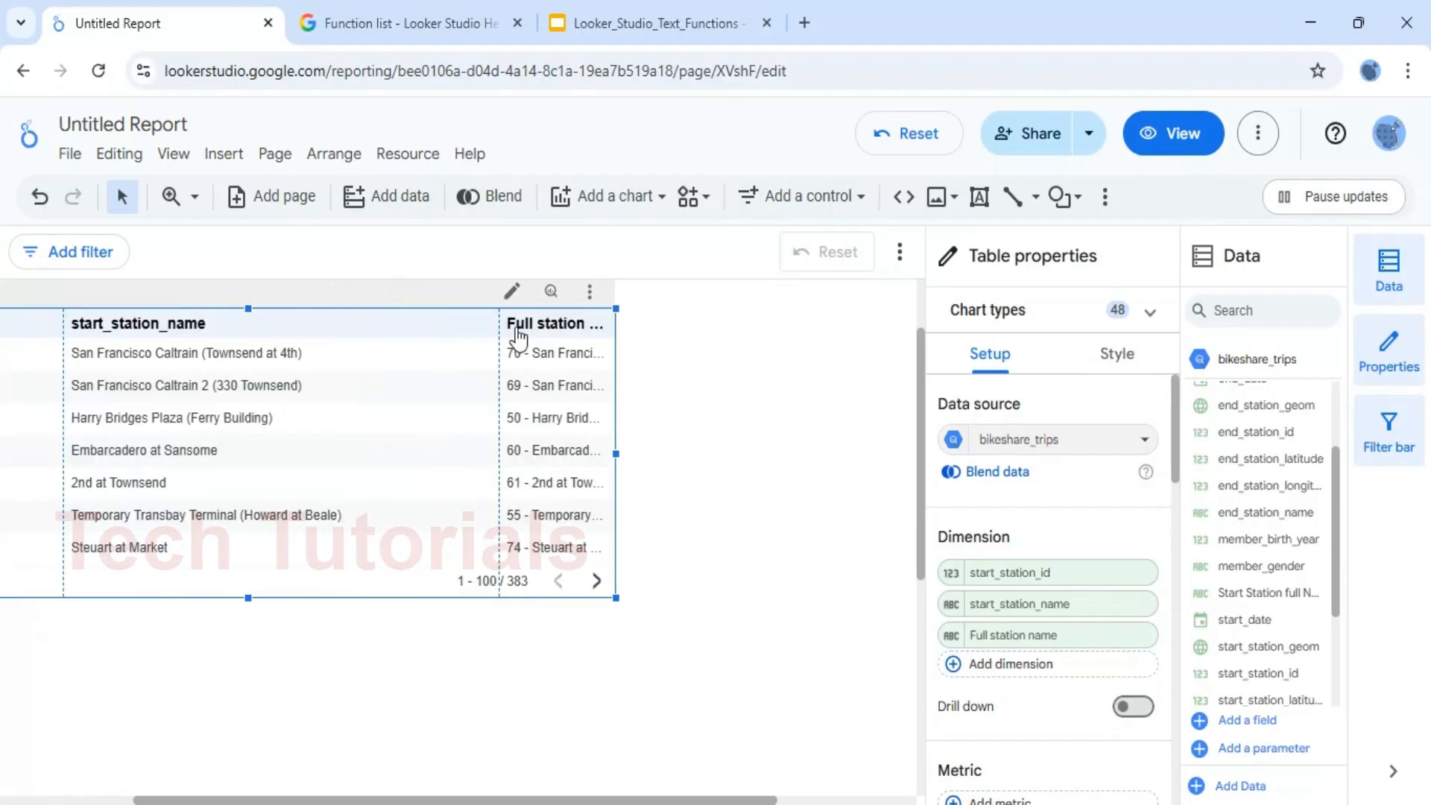
pyautogui.moveTo(501, 324); pyautogui.dragTo(333, 338)
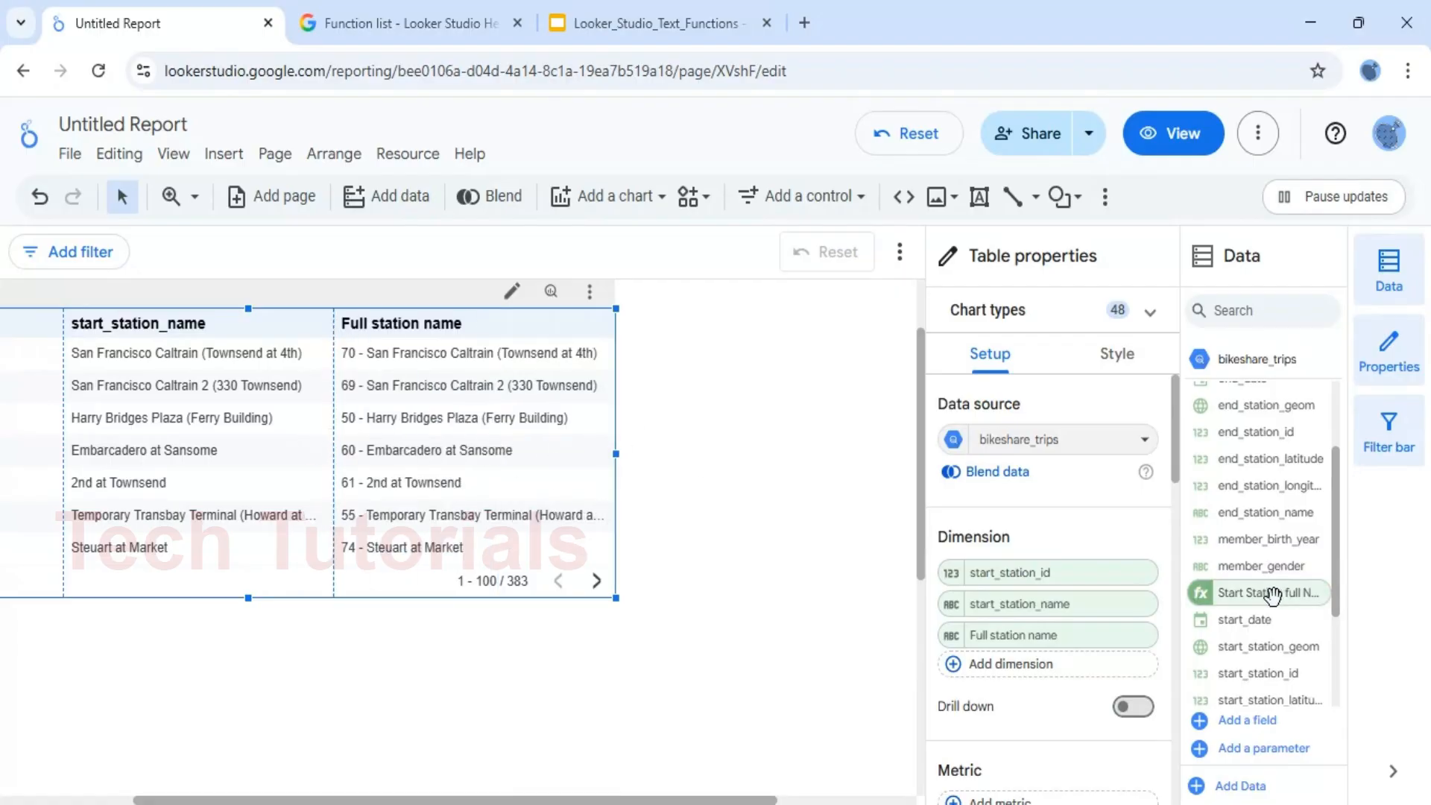
# Check the formula of the Start Station full Name field in the data source, and add that field as a table dimension
pyautogui.click(1202, 595)
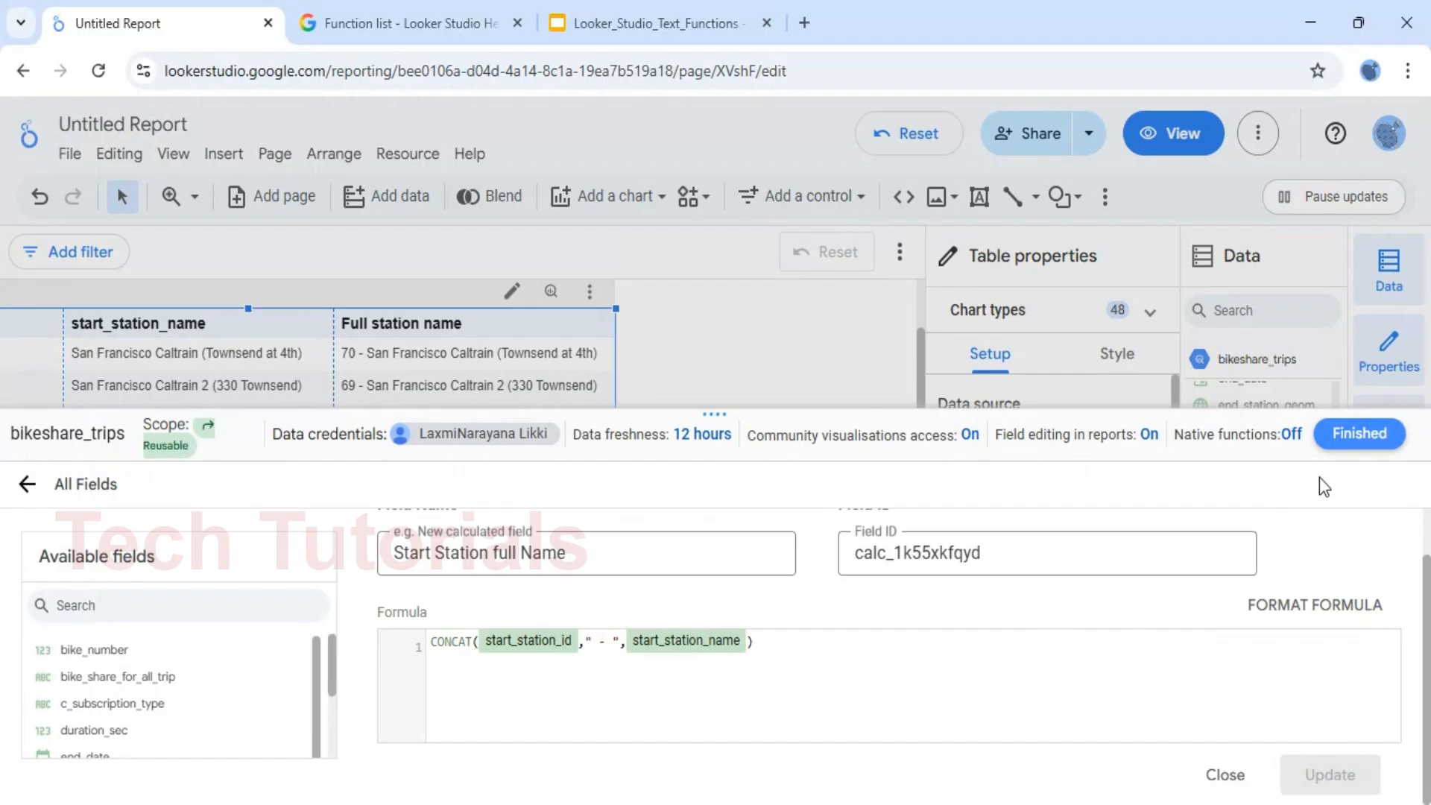
pyautogui.click(1351, 440)
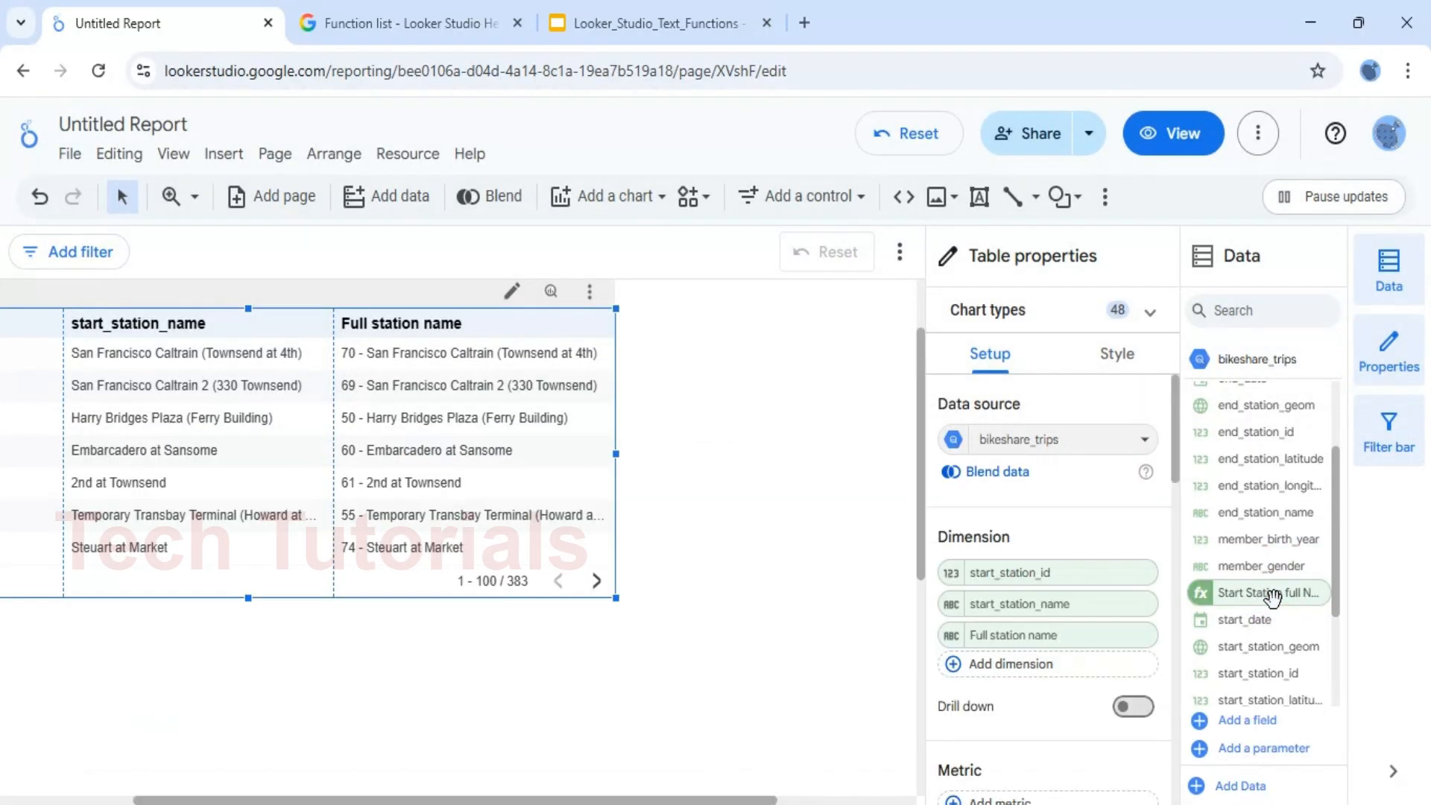
pyautogui.moveTo(1272, 597); pyautogui.dragTo(1062, 667)
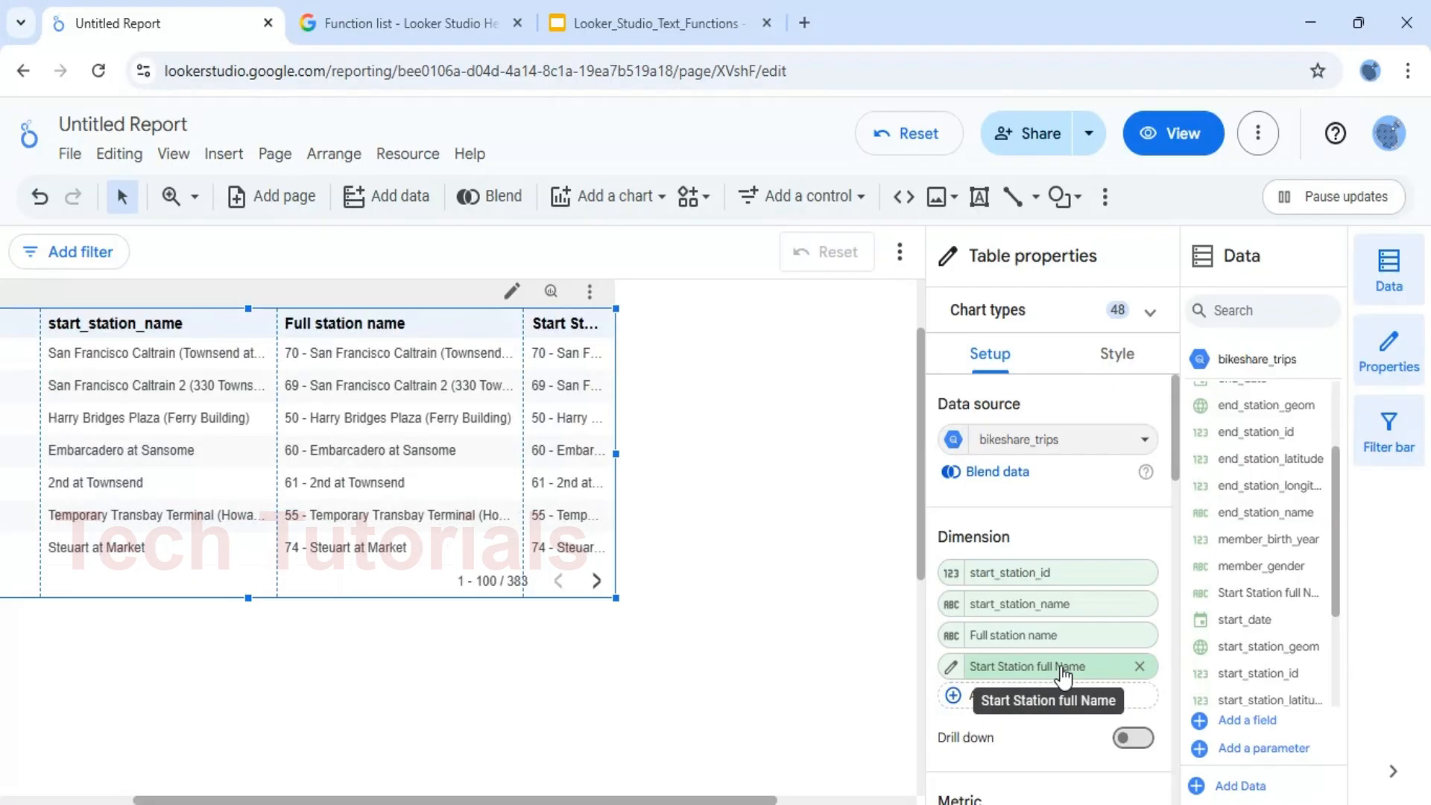
# Widen the table further and adjust the column boundaries to give Full station name and Start Station full Name more room
pyautogui.moveTo(616, 454); pyautogui.dragTo(763, 453)
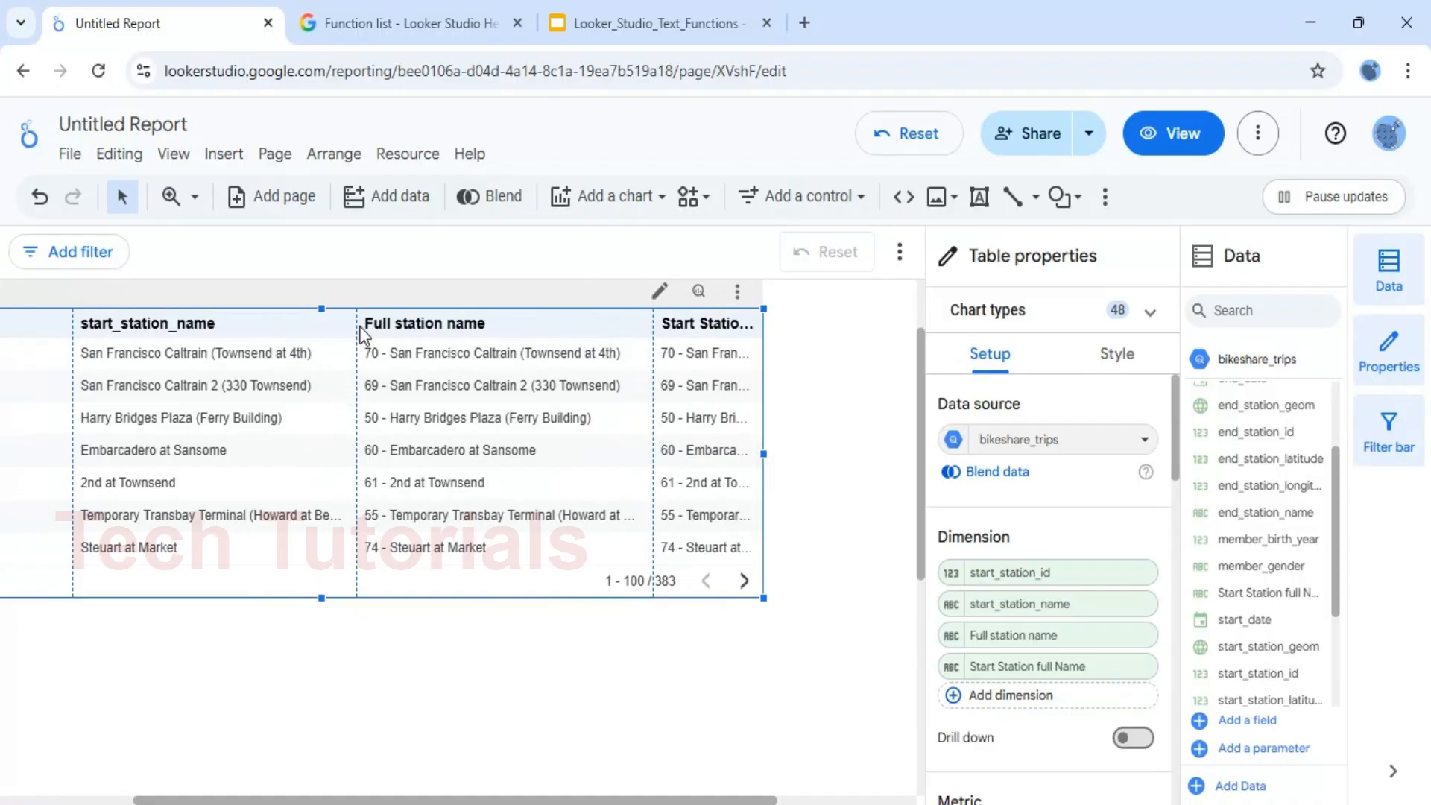
pyautogui.moveTo(357, 325); pyautogui.dragTo(262, 323)
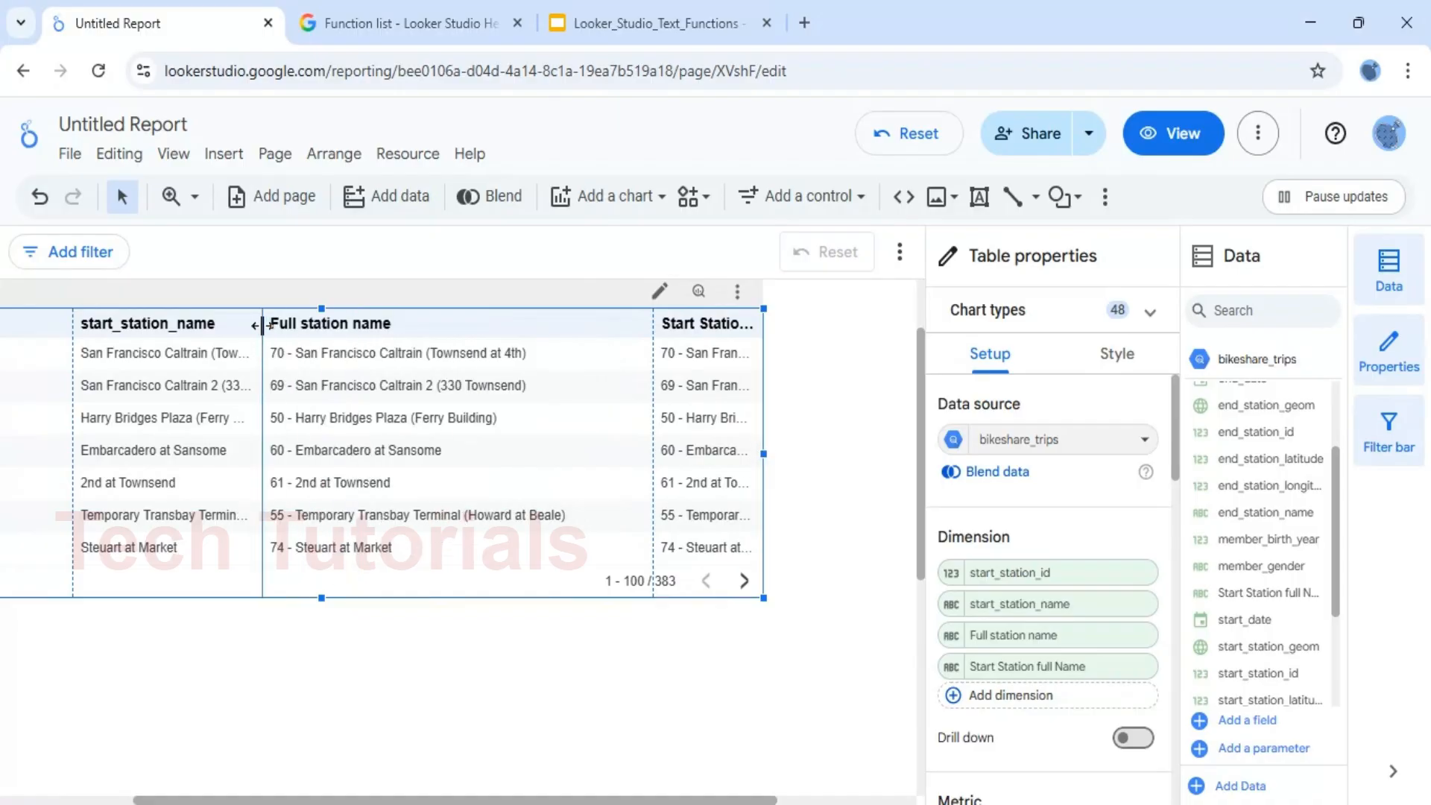
pyautogui.moveTo(763, 453); pyautogui.dragTo(844, 454)
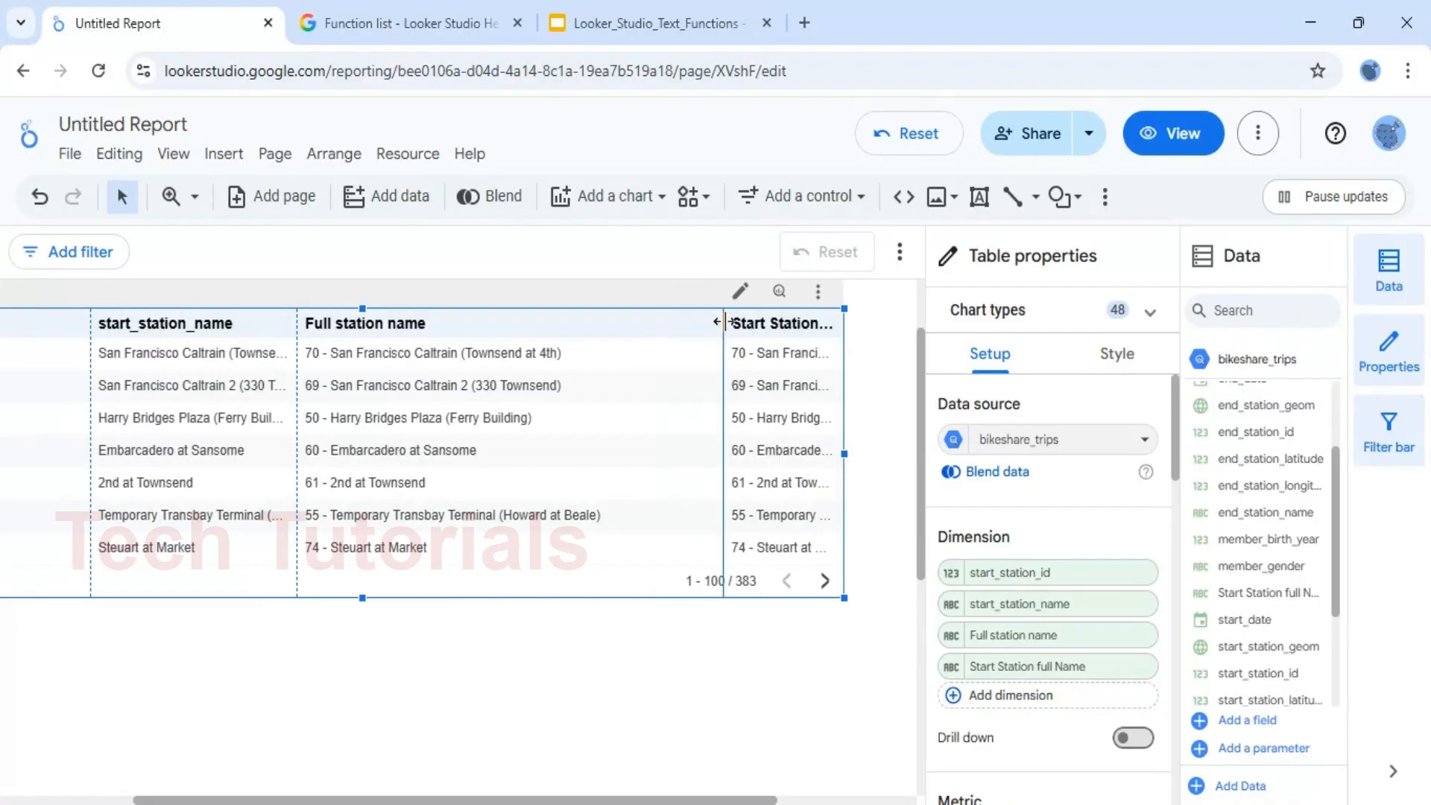
pyautogui.moveTo(725, 323); pyautogui.dragTo(612, 325)
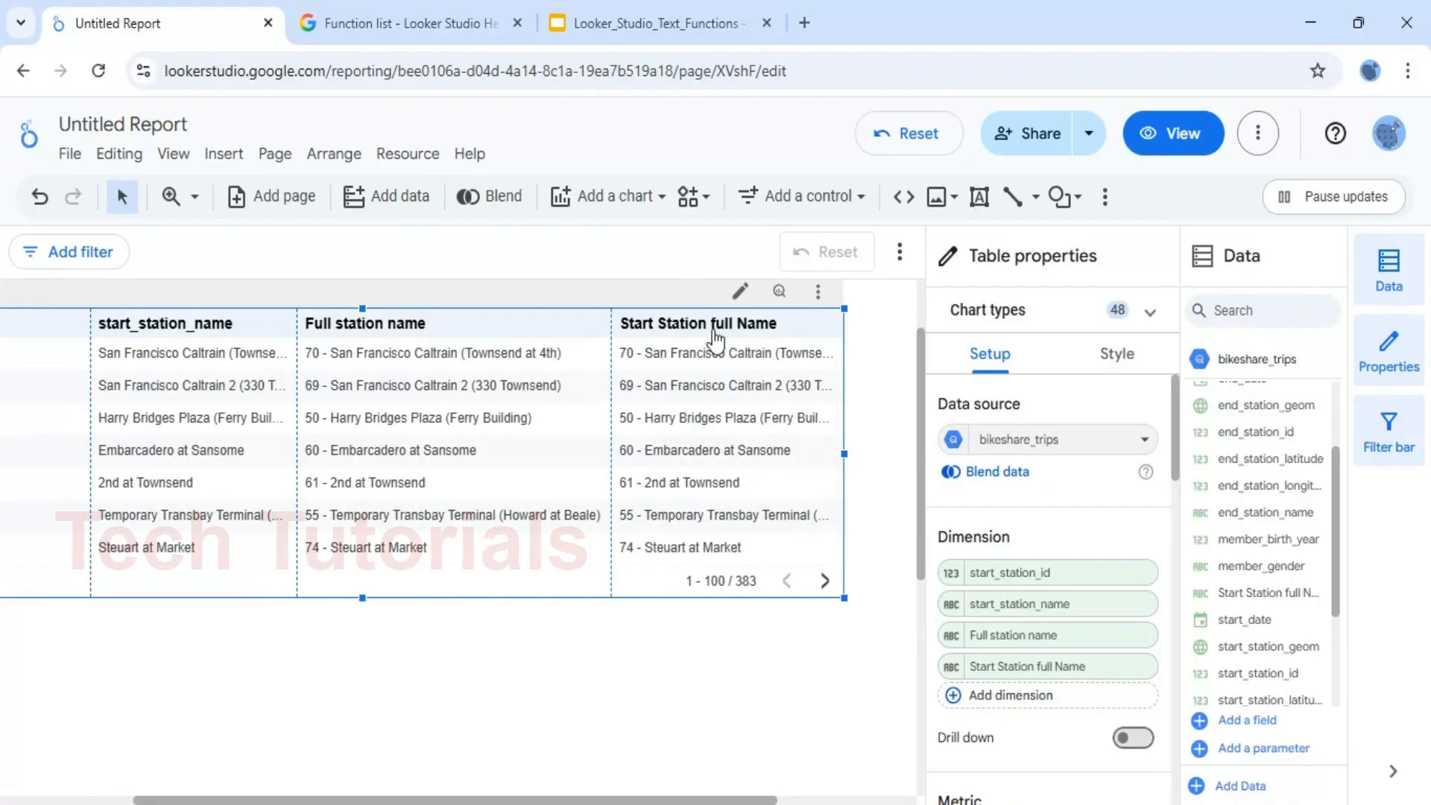
pyautogui.moveTo(841, 454); pyautogui.dragTo(890, 454)
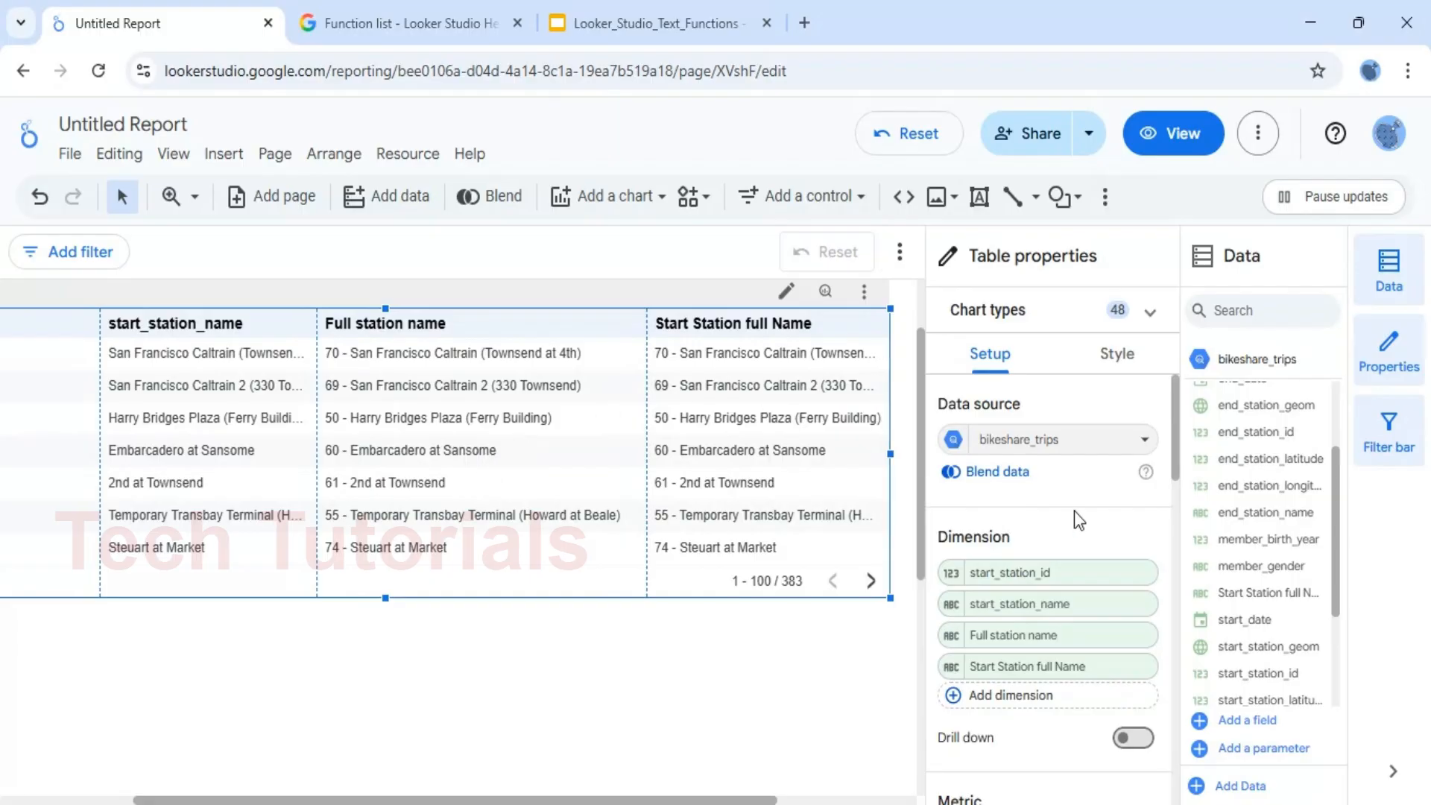
# Remove the Full station name and Start Station full Name dimensions from the table
pyautogui.click(1139, 636)
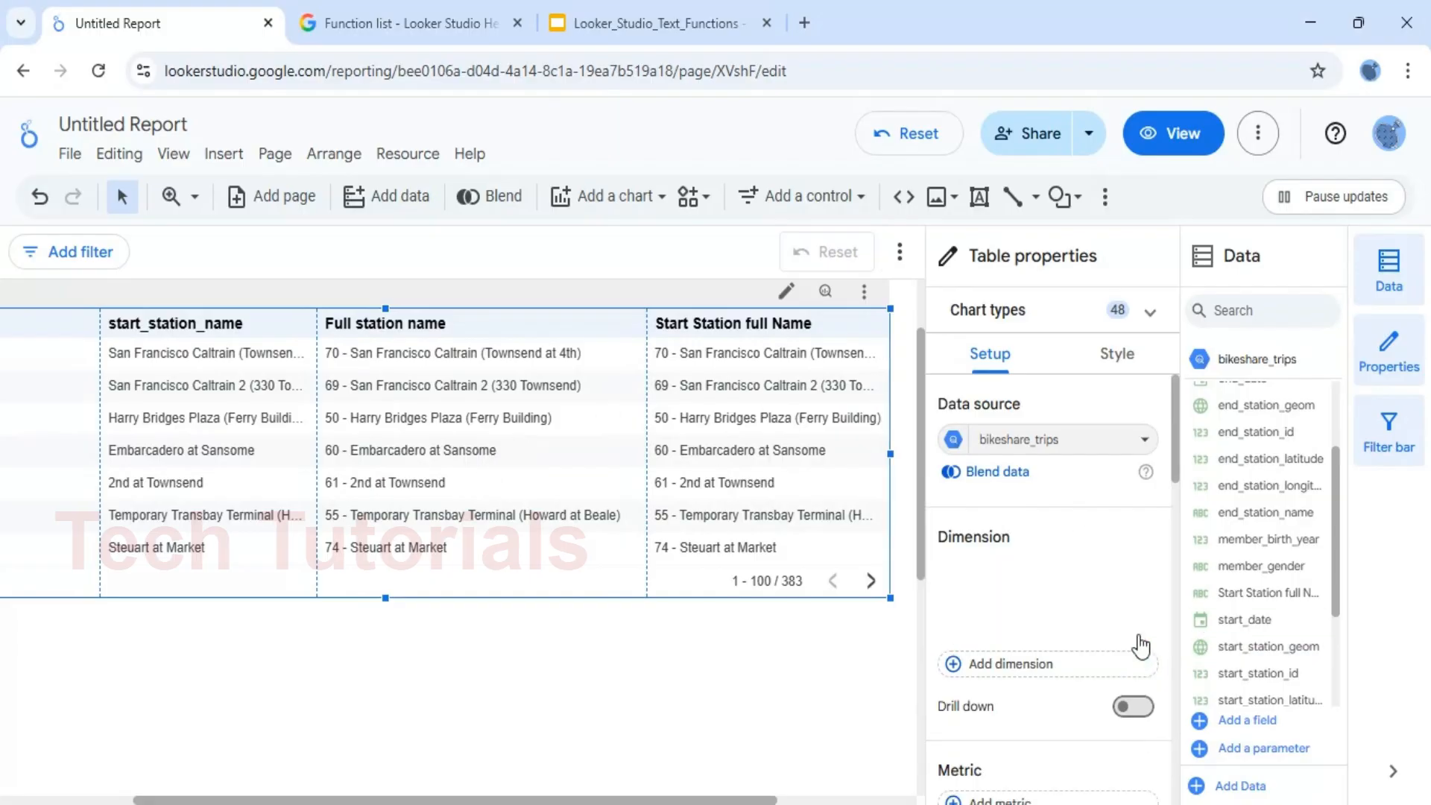
pyautogui.click(1140, 634)
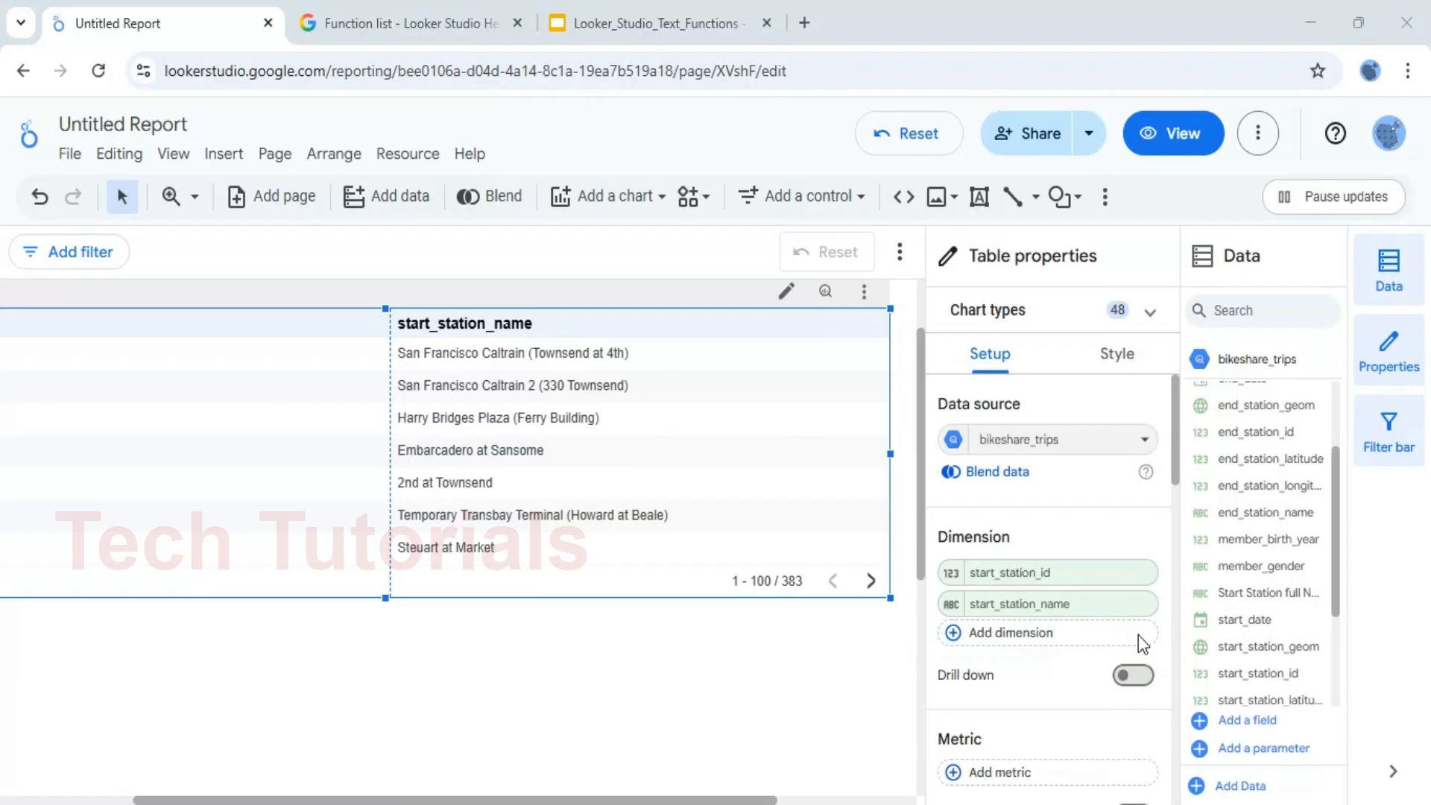
# Review the CONTAINS_TEXT() slide in the Looker_Studio_Text_Functions presentation, and return to the Looker Studio report
pyautogui.click(665, 7)
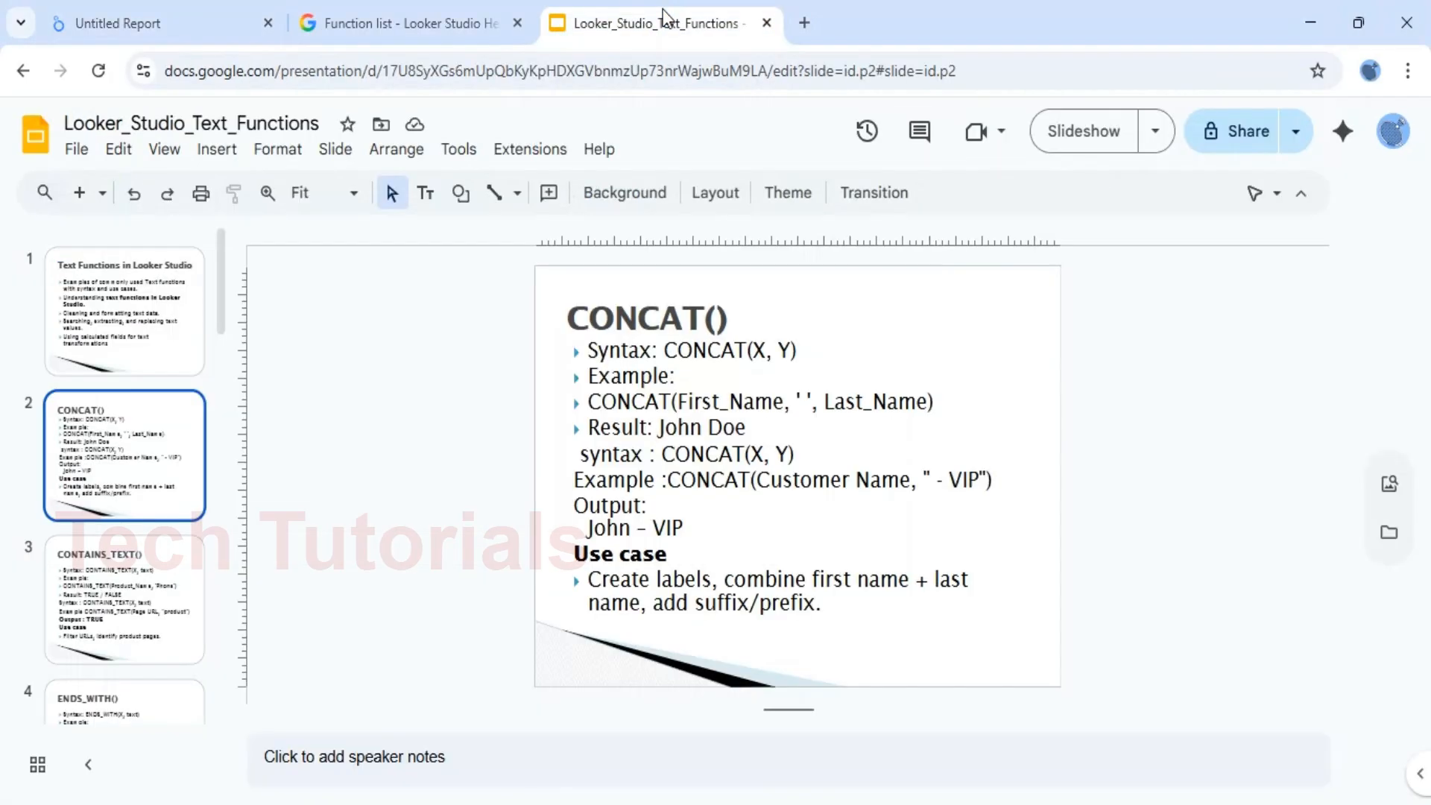
pyautogui.click(136, 589)
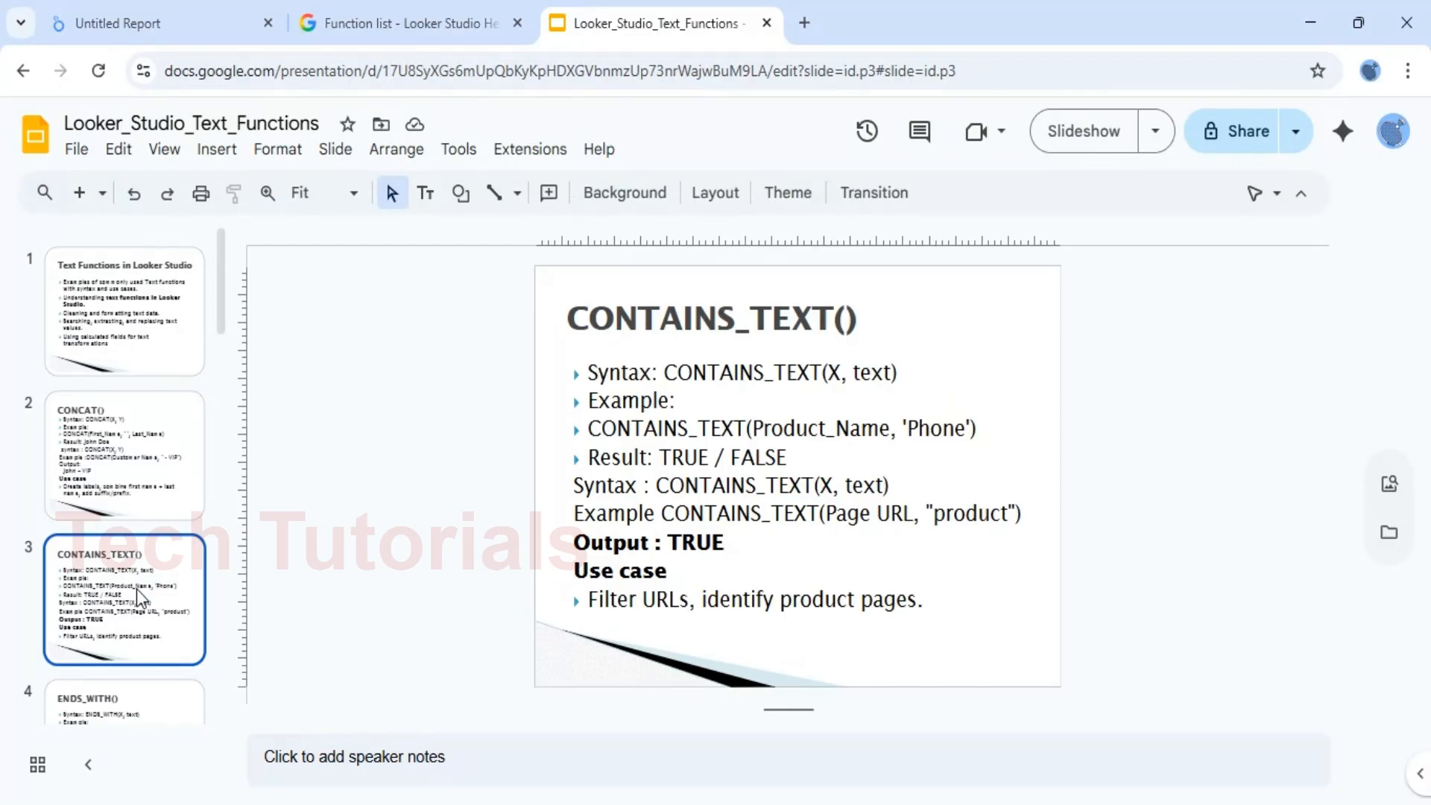
pyautogui.click(112, 30)
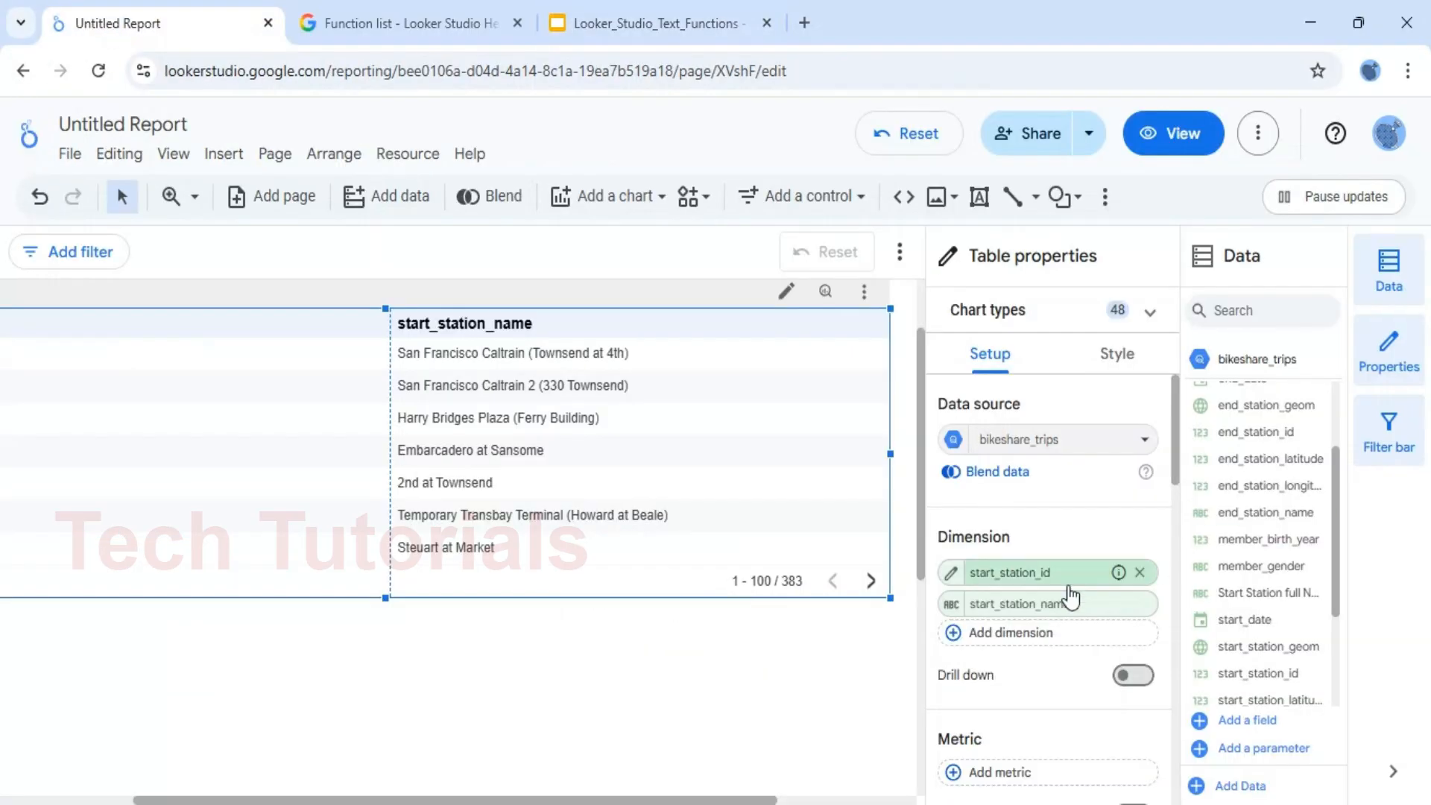
# Add a calculated field as a new table dimension with the formula CONTAINS_TEXT(start_station_name,'at')
pyautogui.click(963, 638)
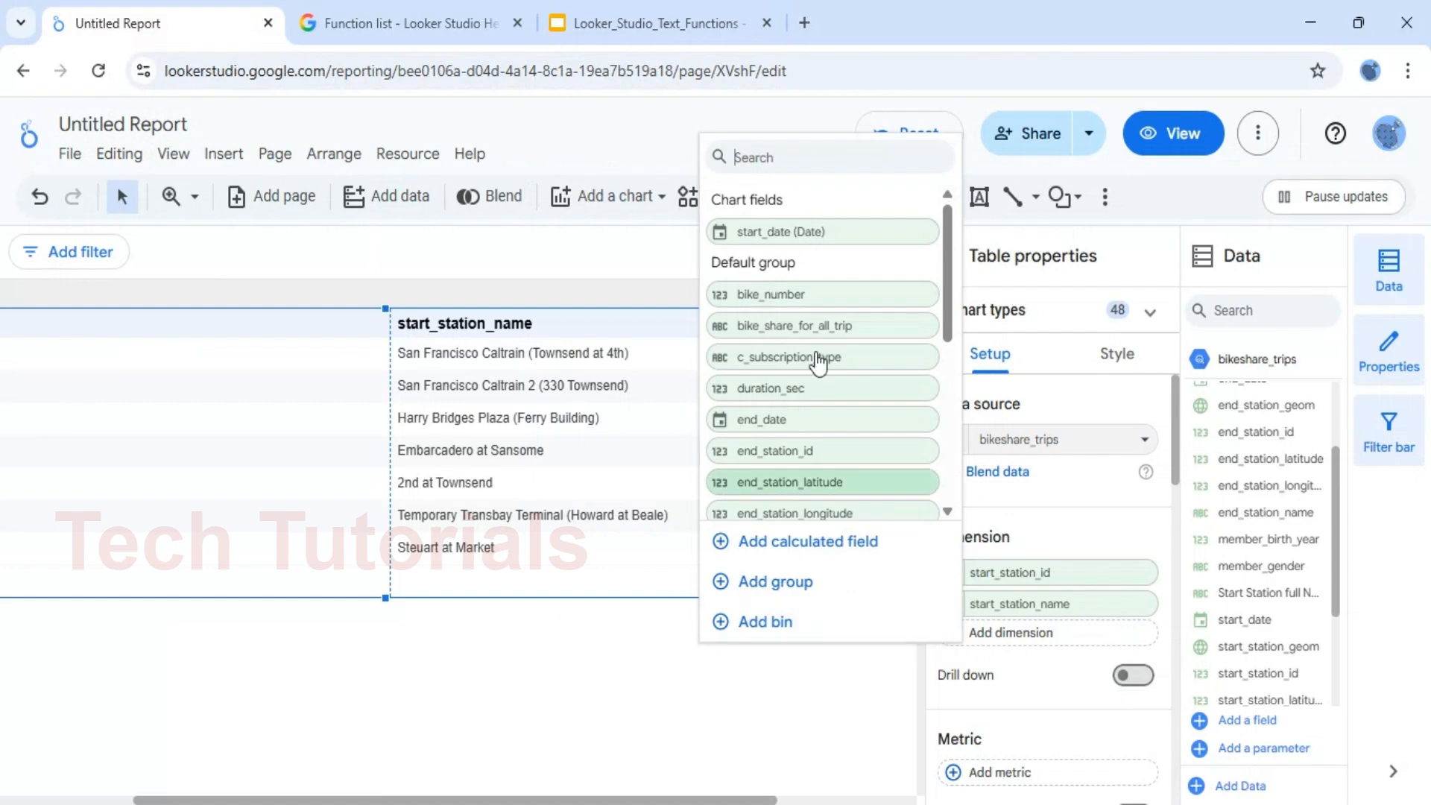
pyautogui.click(829, 545)
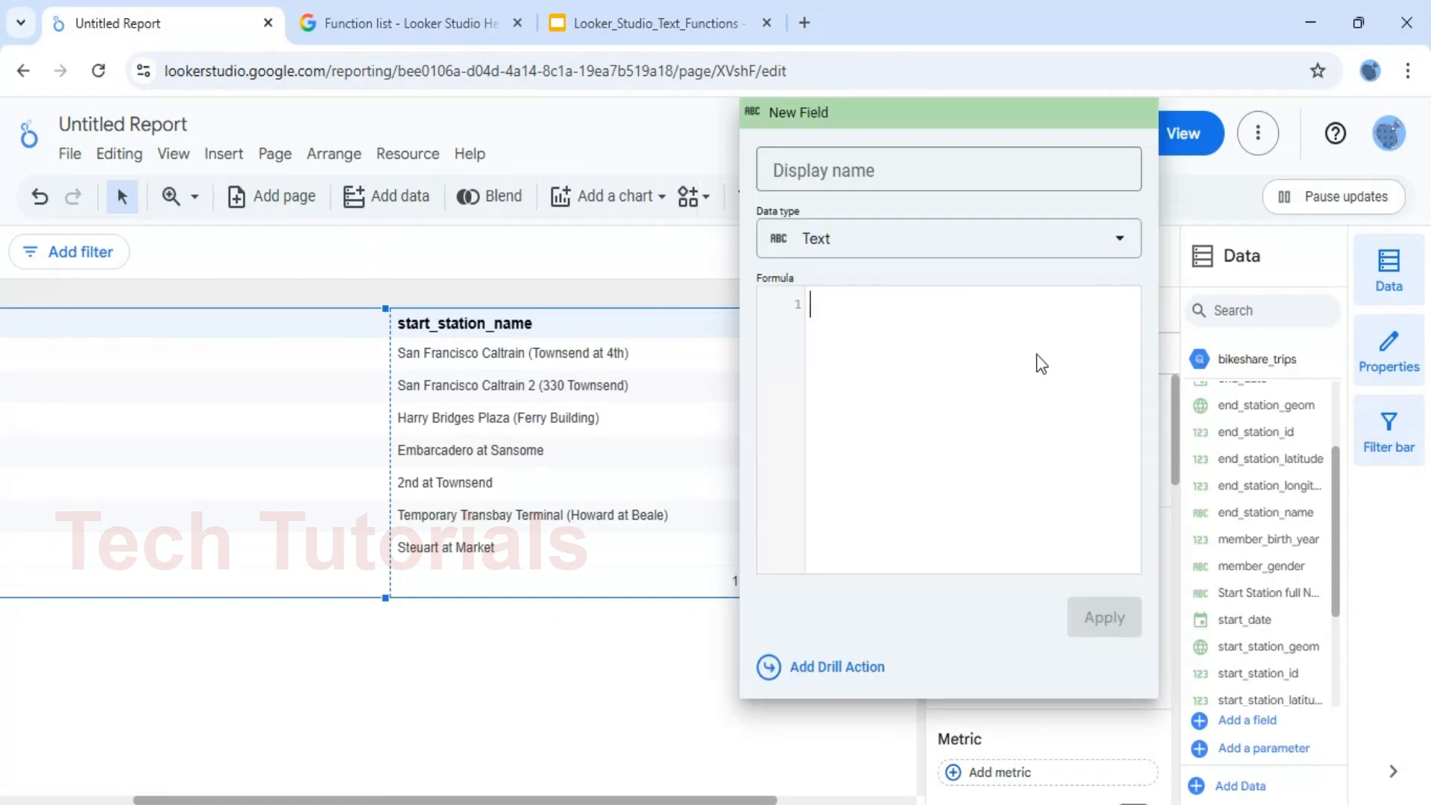
pyautogui.write('con')
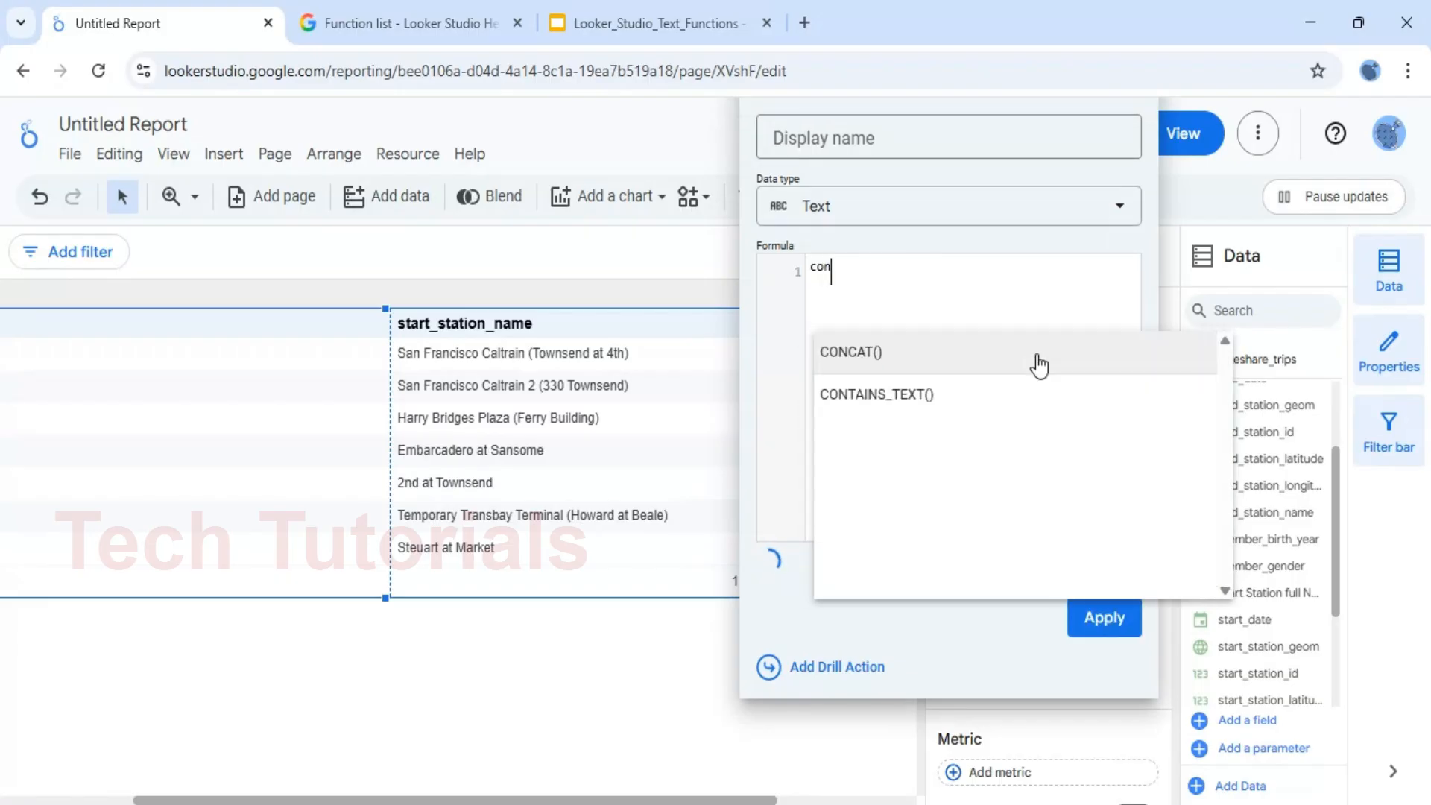
pyautogui.press('Down')
pyautogui.press('Return')
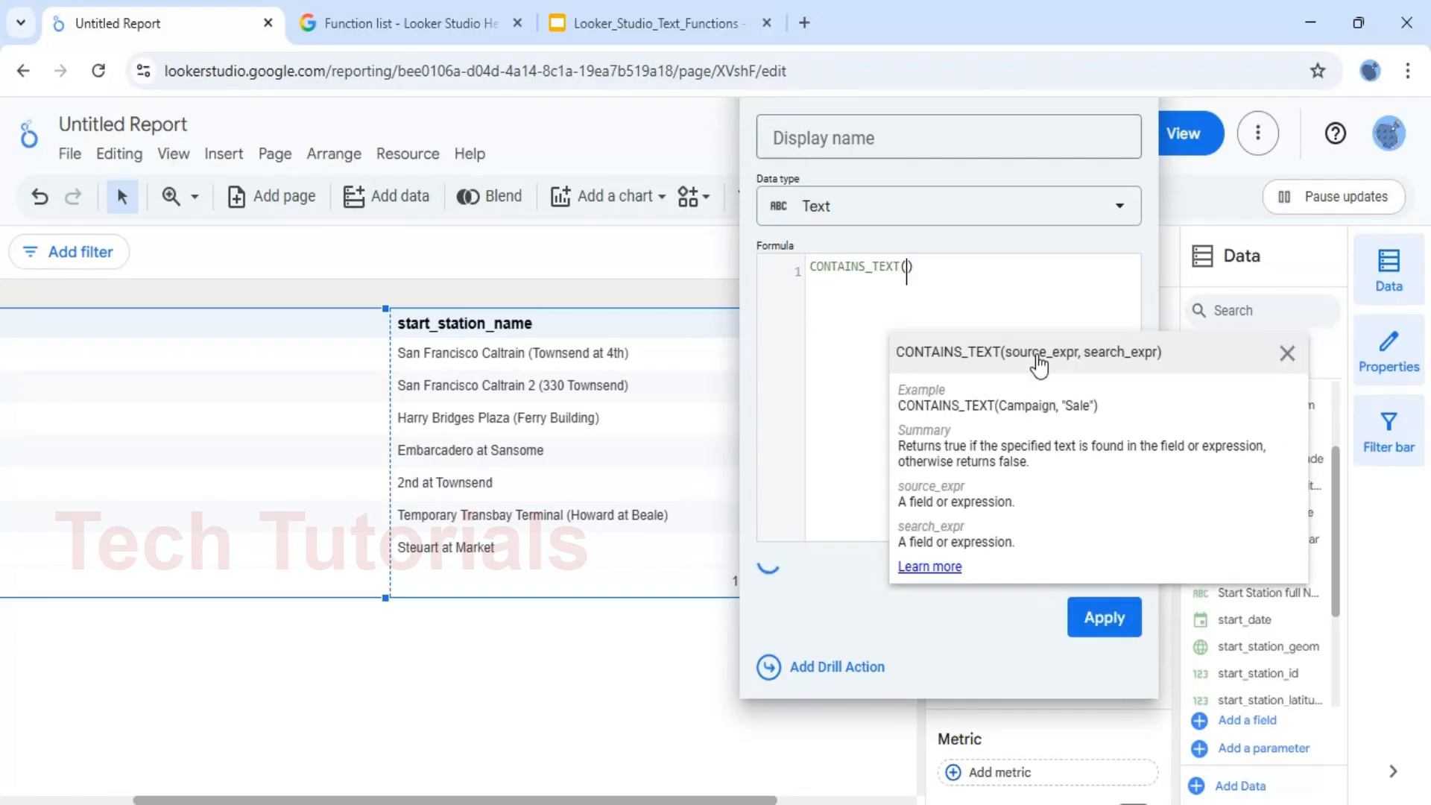
pyautogui.write('s')
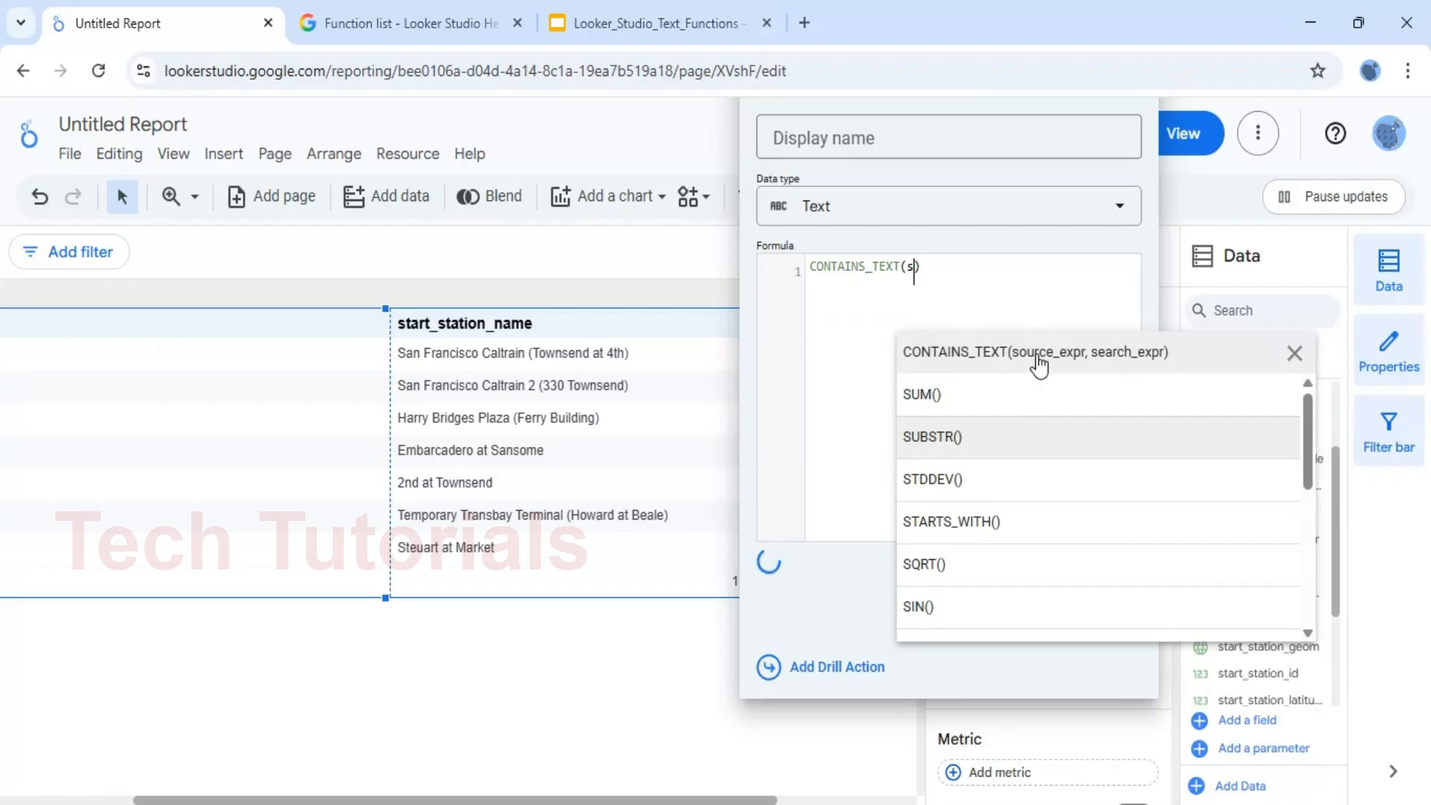
pyautogui.write('ta')
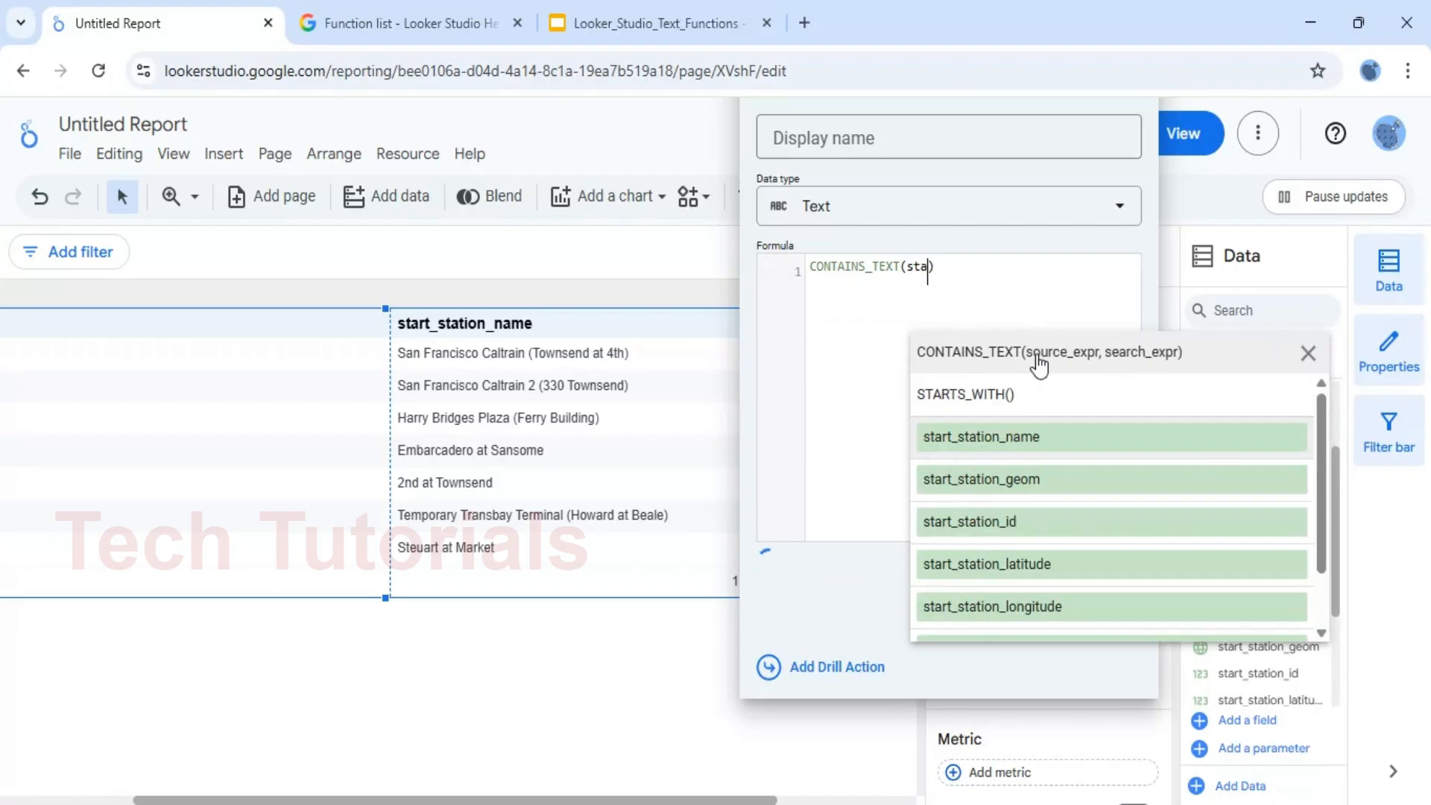
pyautogui.click(988, 436)
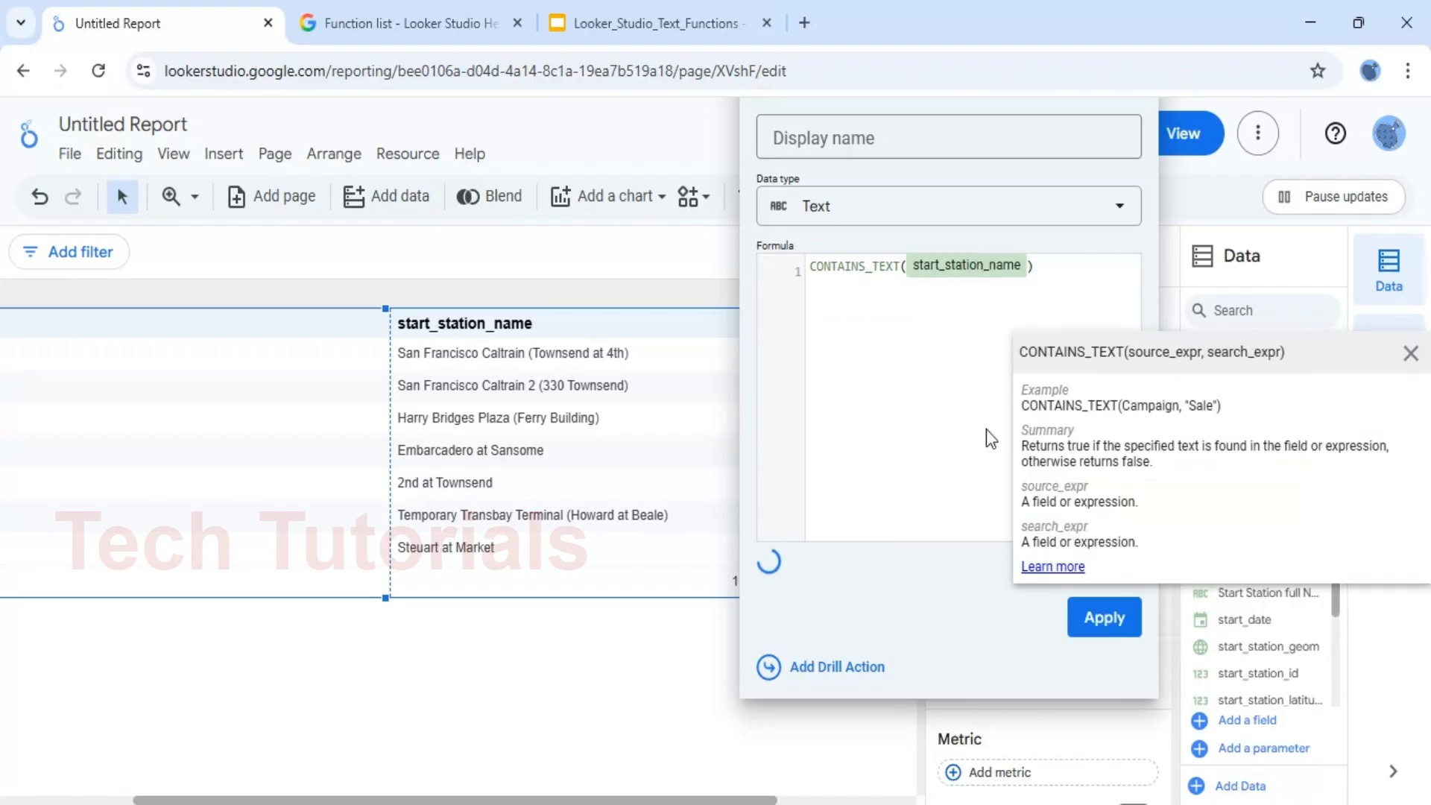
pyautogui.write(',')
pyautogui.write("''")
pyautogui.write('at')
# Name the calculated field contains and apply it to the table, and narrow the start_station_name column
pyautogui.click(905, 171)
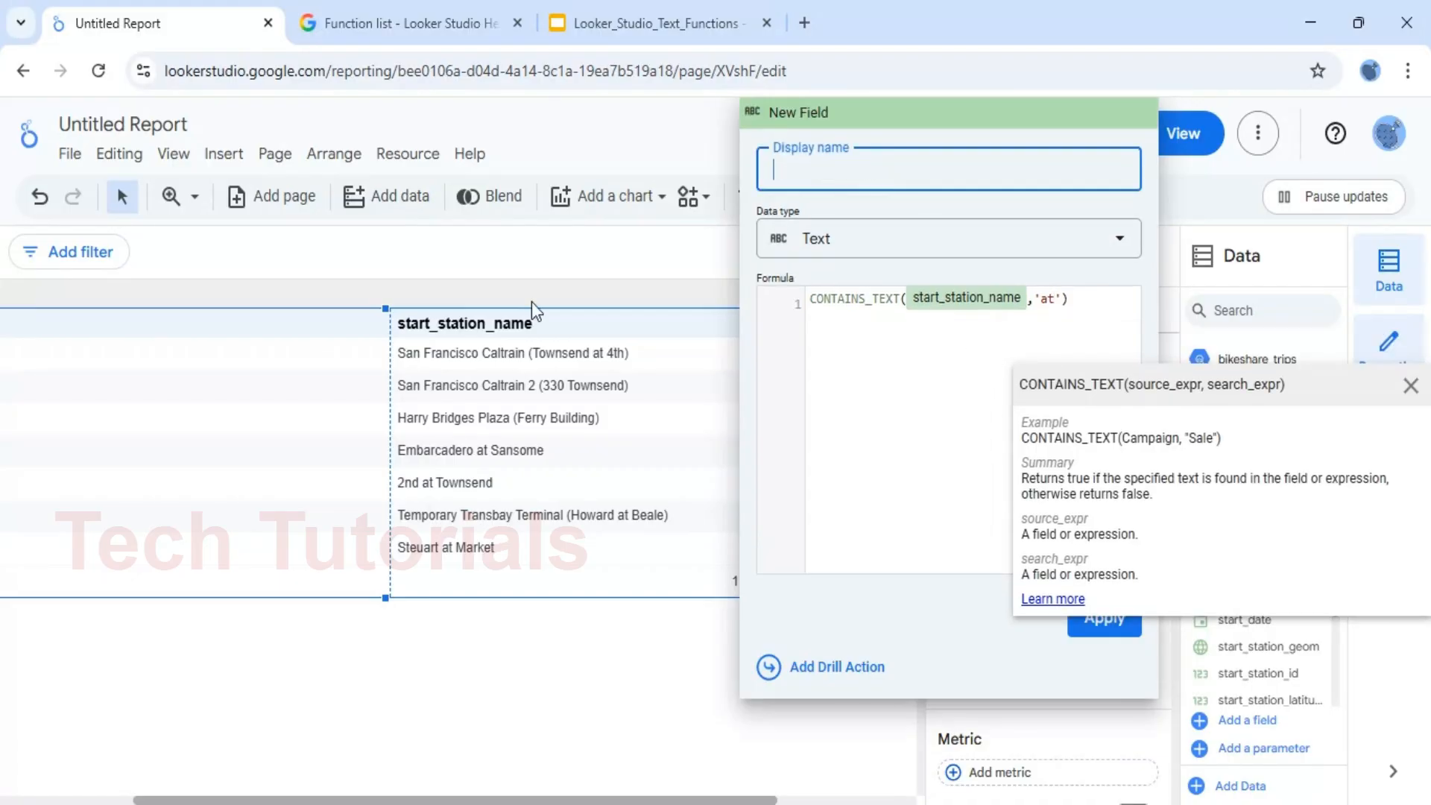
pyautogui.write('contains')
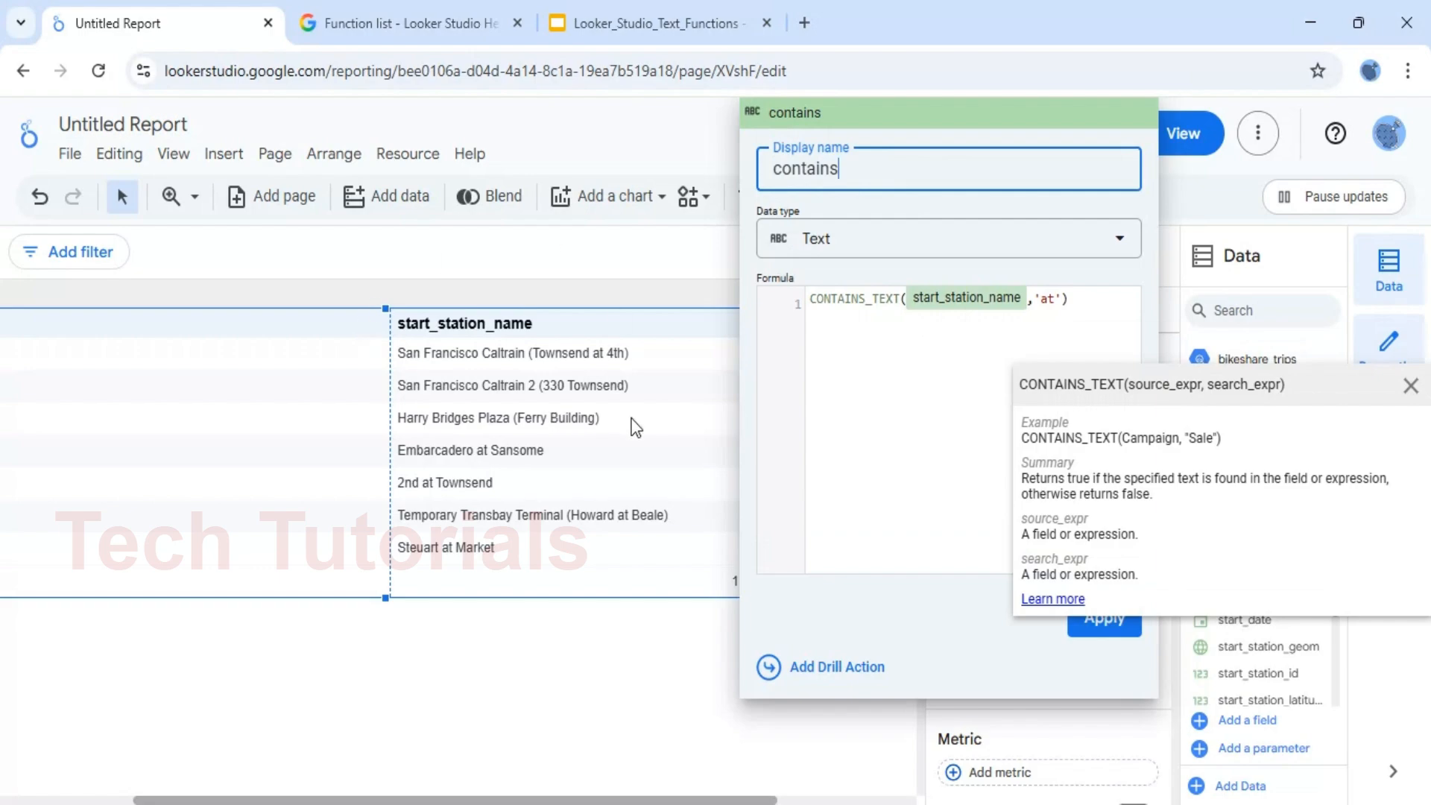
pyautogui.click(875, 517)
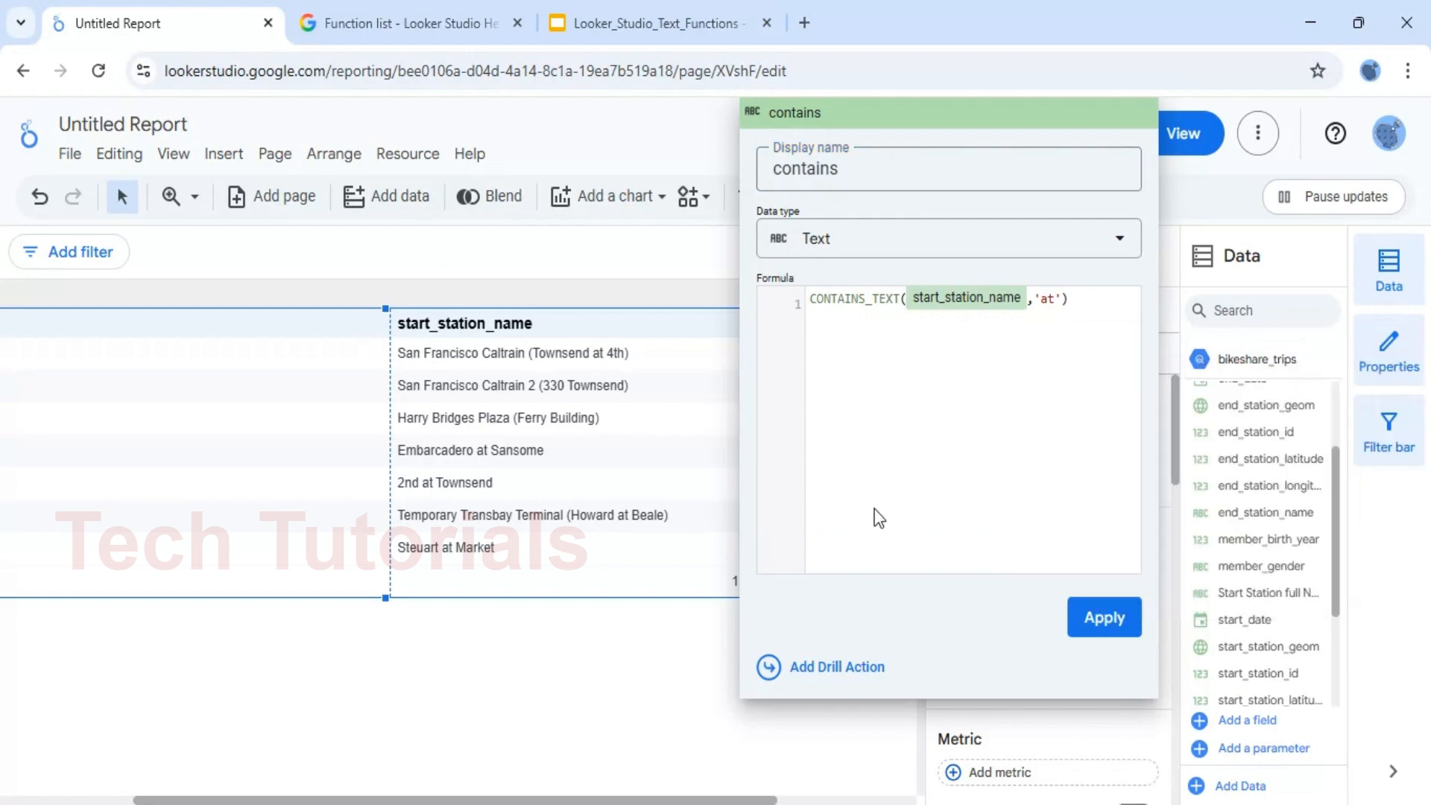
pyautogui.click(1113, 625)
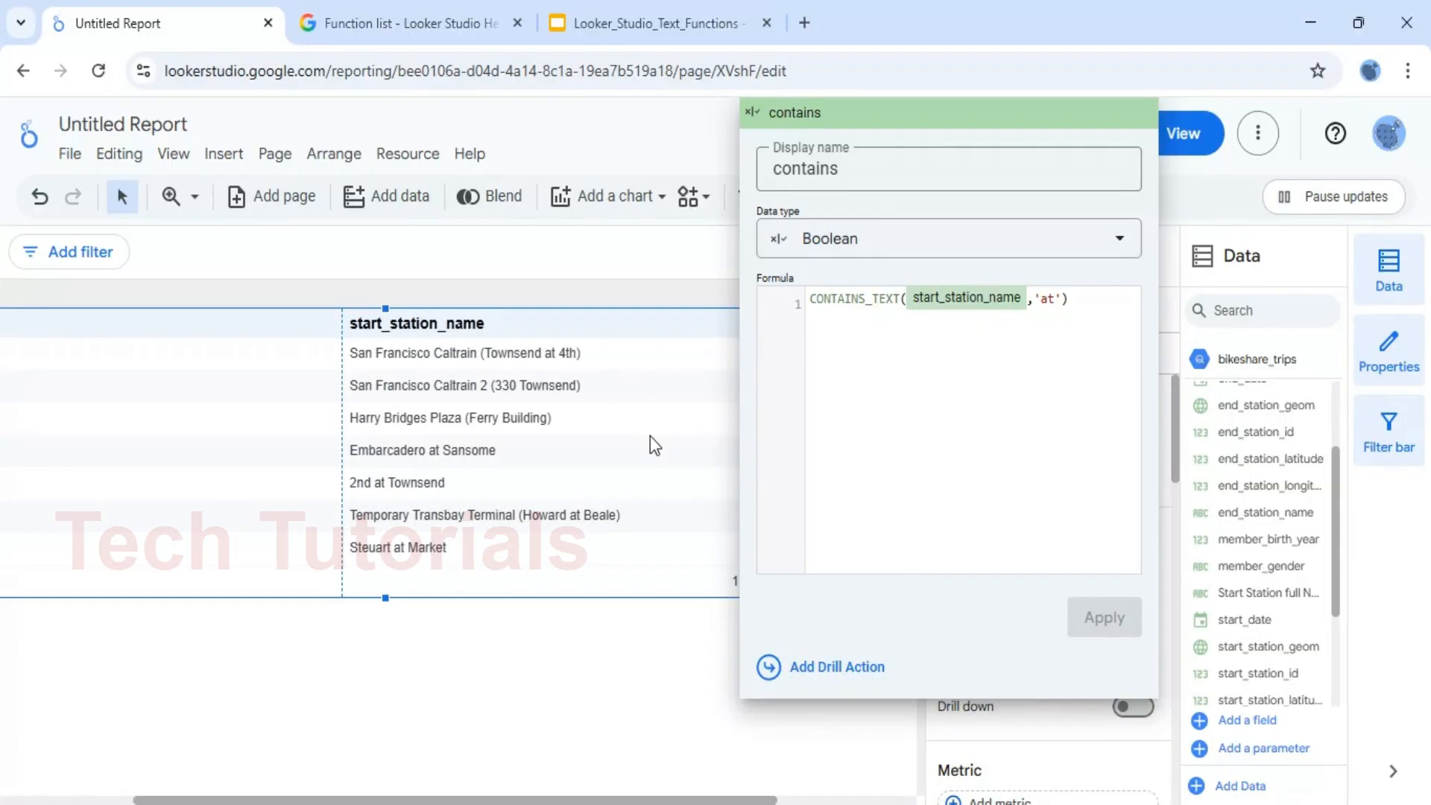
pyautogui.click(668, 662)
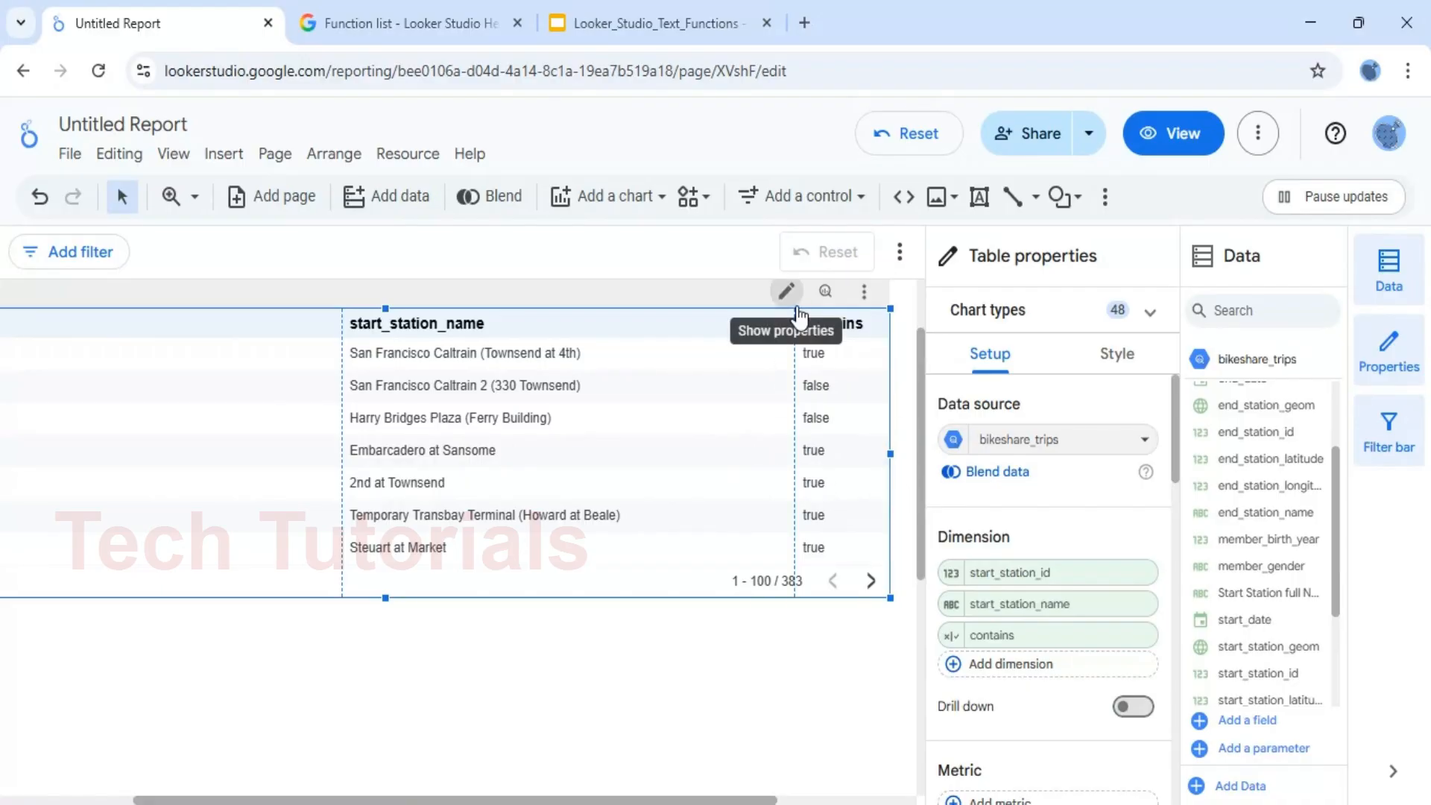
pyautogui.moveTo(796, 318); pyautogui.dragTo(680, 323)
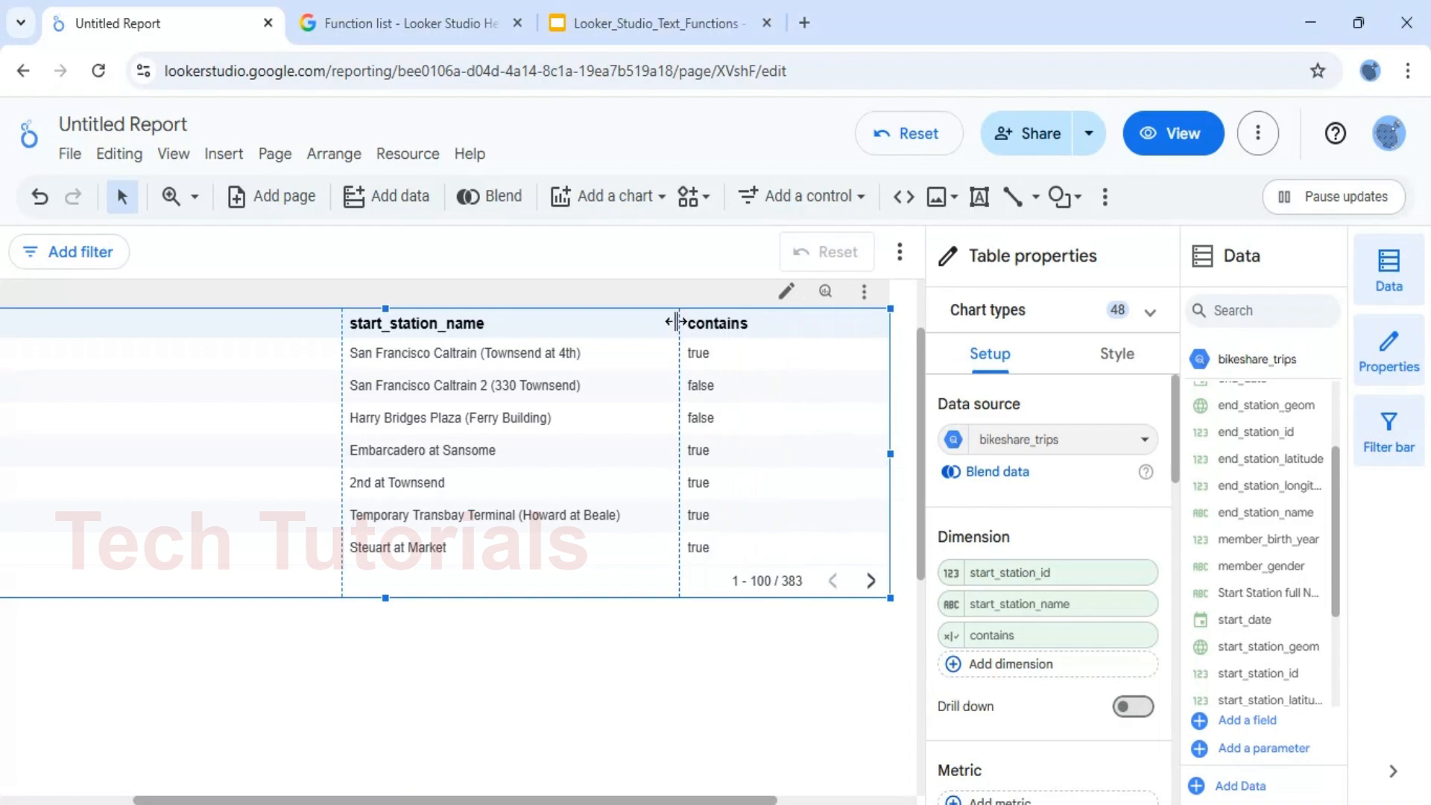
# Review the ENDS_WITH() slide in the Looker_Studio_Text_Functions presentation, and return to the Looker Studio report
pyautogui.click(605, 10)
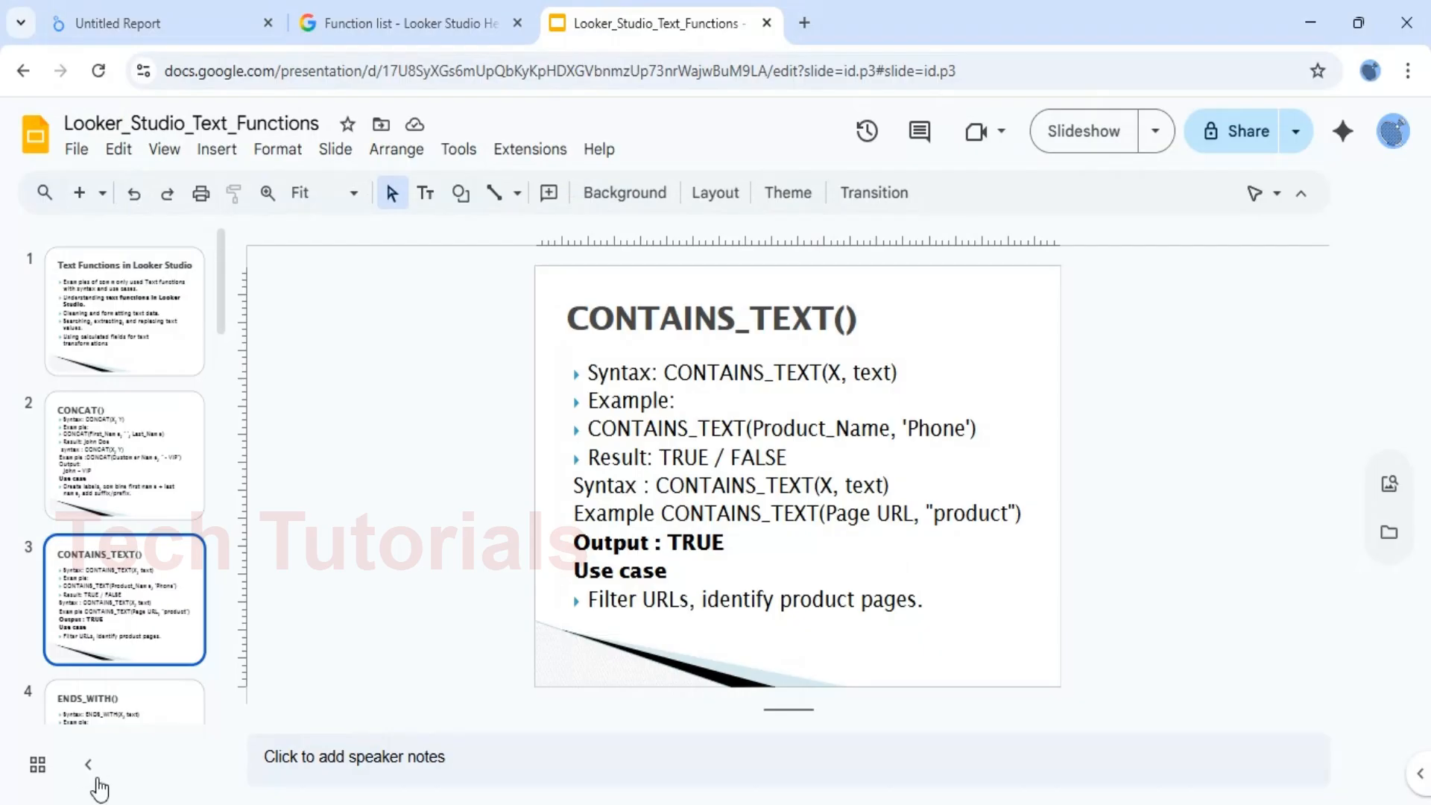
pyautogui.click(118, 711)
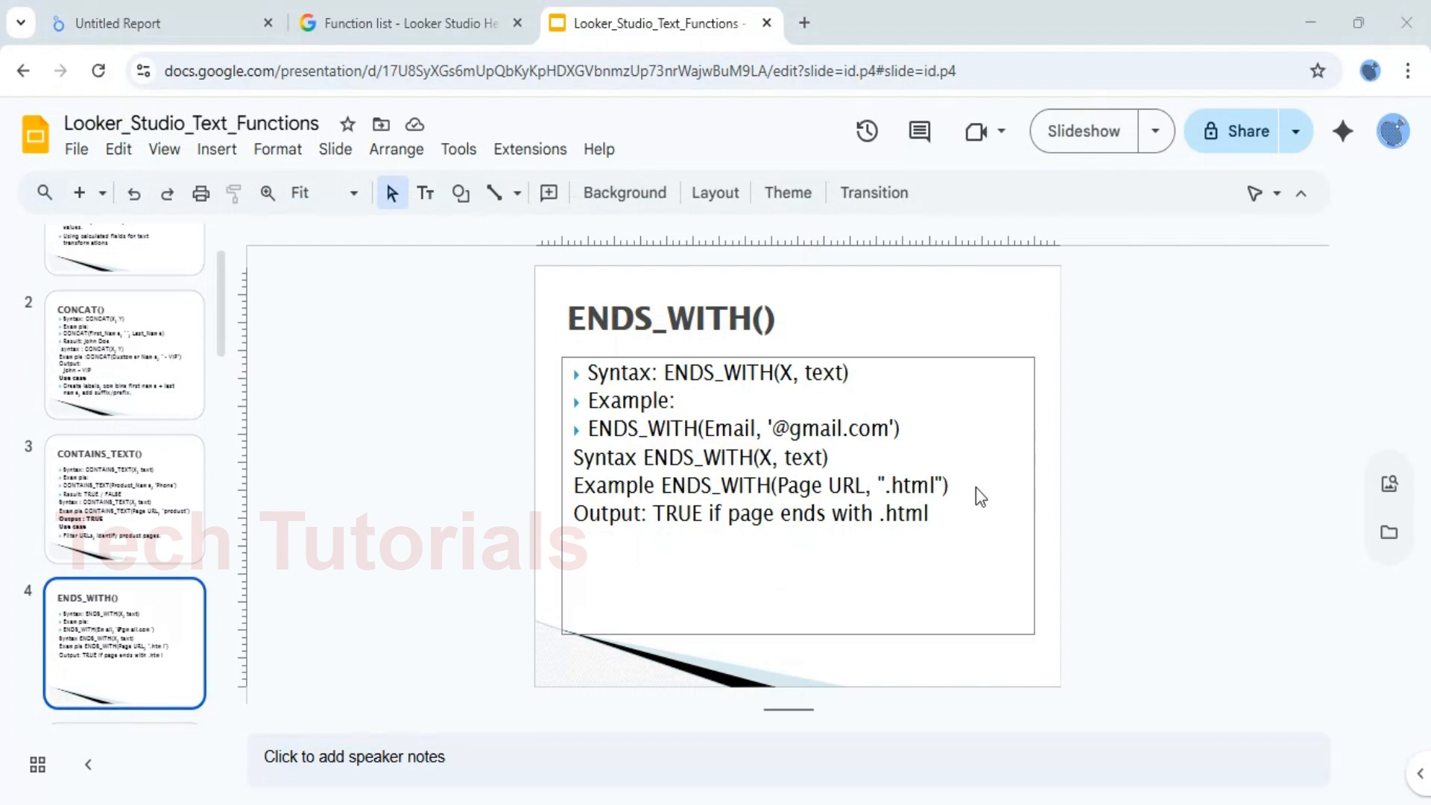
pyautogui.click(145, 25)
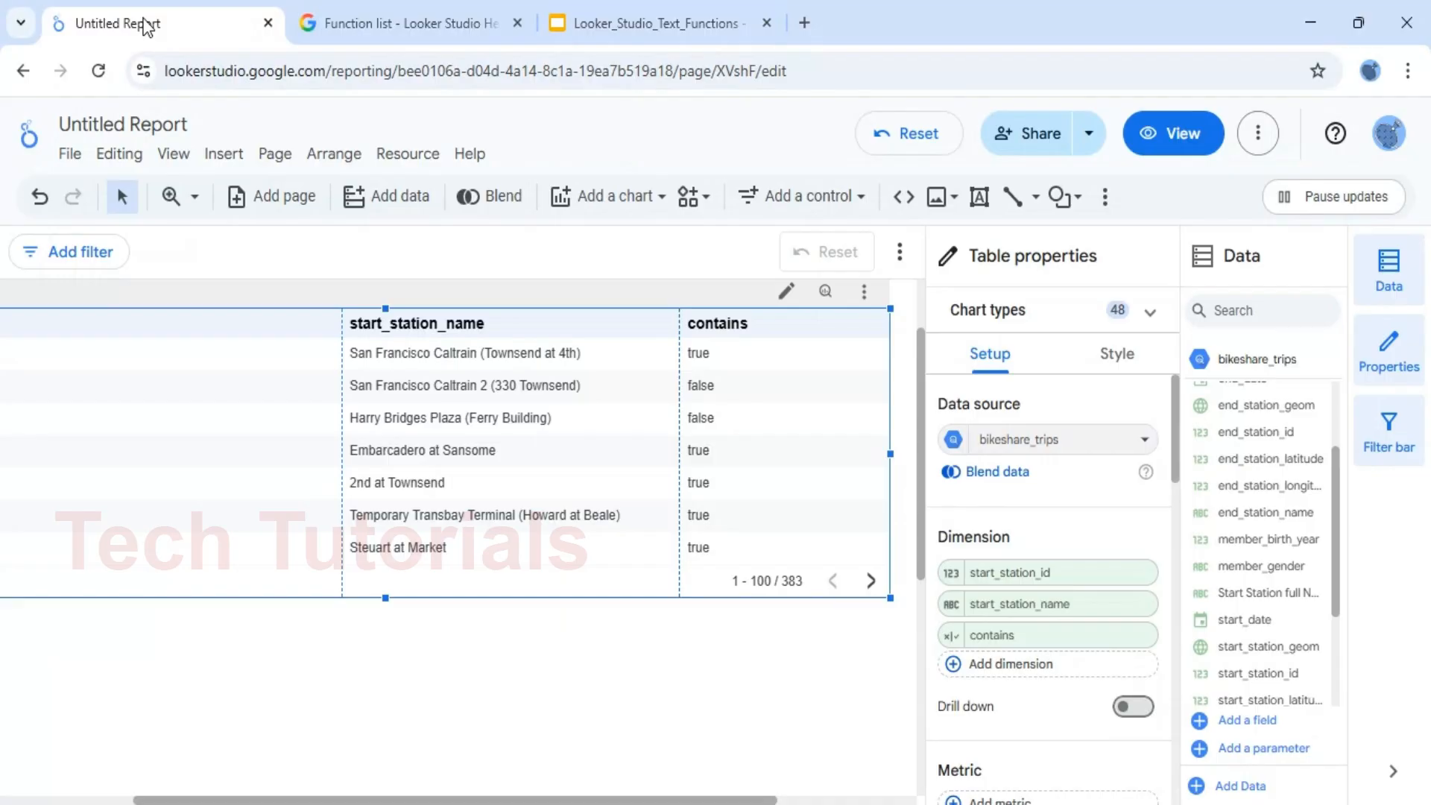
# Replace the CONTAINS_TEXT function in the contains dimension's formula with ENDS_WITH, keeping a single pair of parentheses around the arguments
pyautogui.click(981, 643)
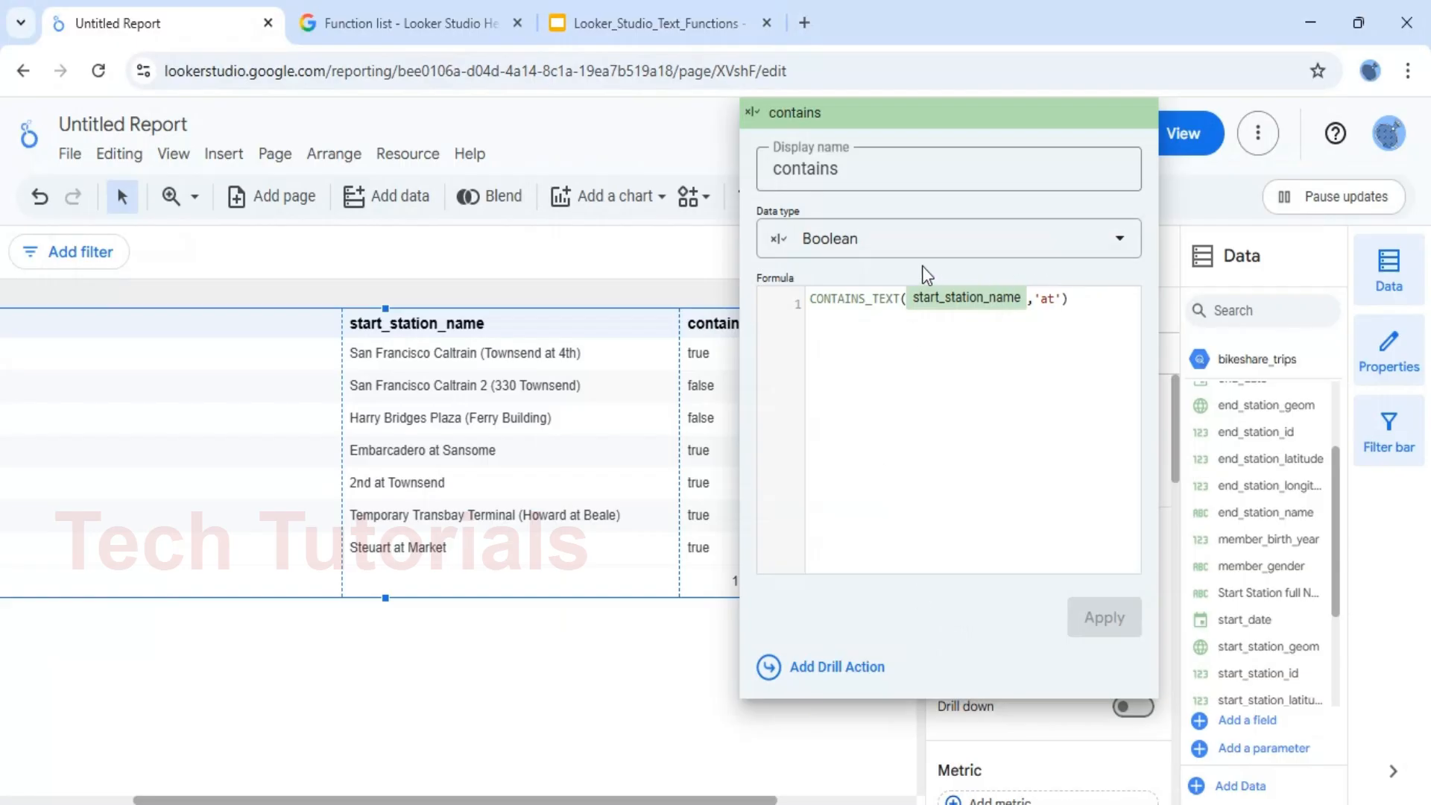
pyautogui.click(857, 294)
pyautogui.hotkey('ctrl', 'a')
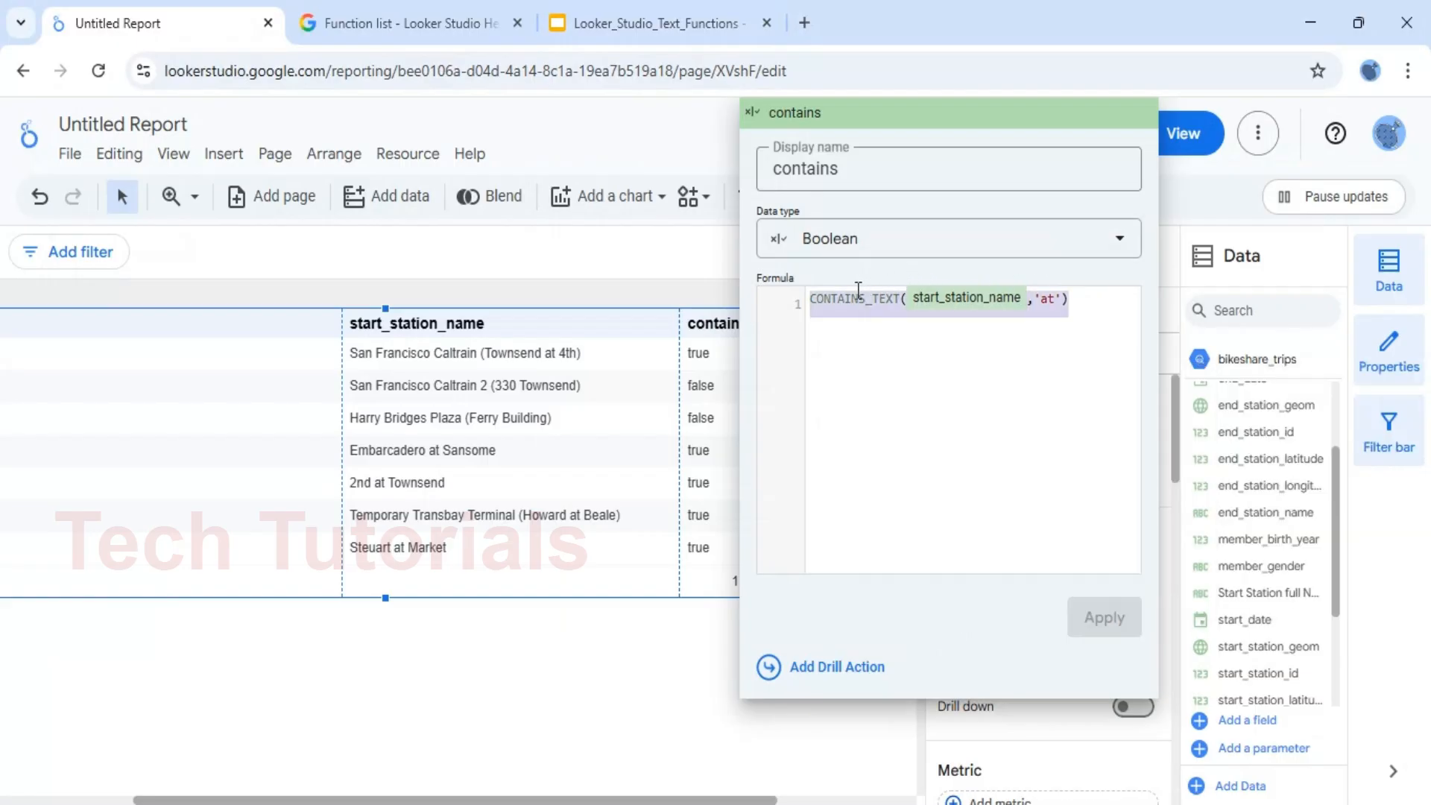
pyautogui.click(859, 292)
pyautogui.moveTo(900, 301); pyautogui.dragTo(803, 306)
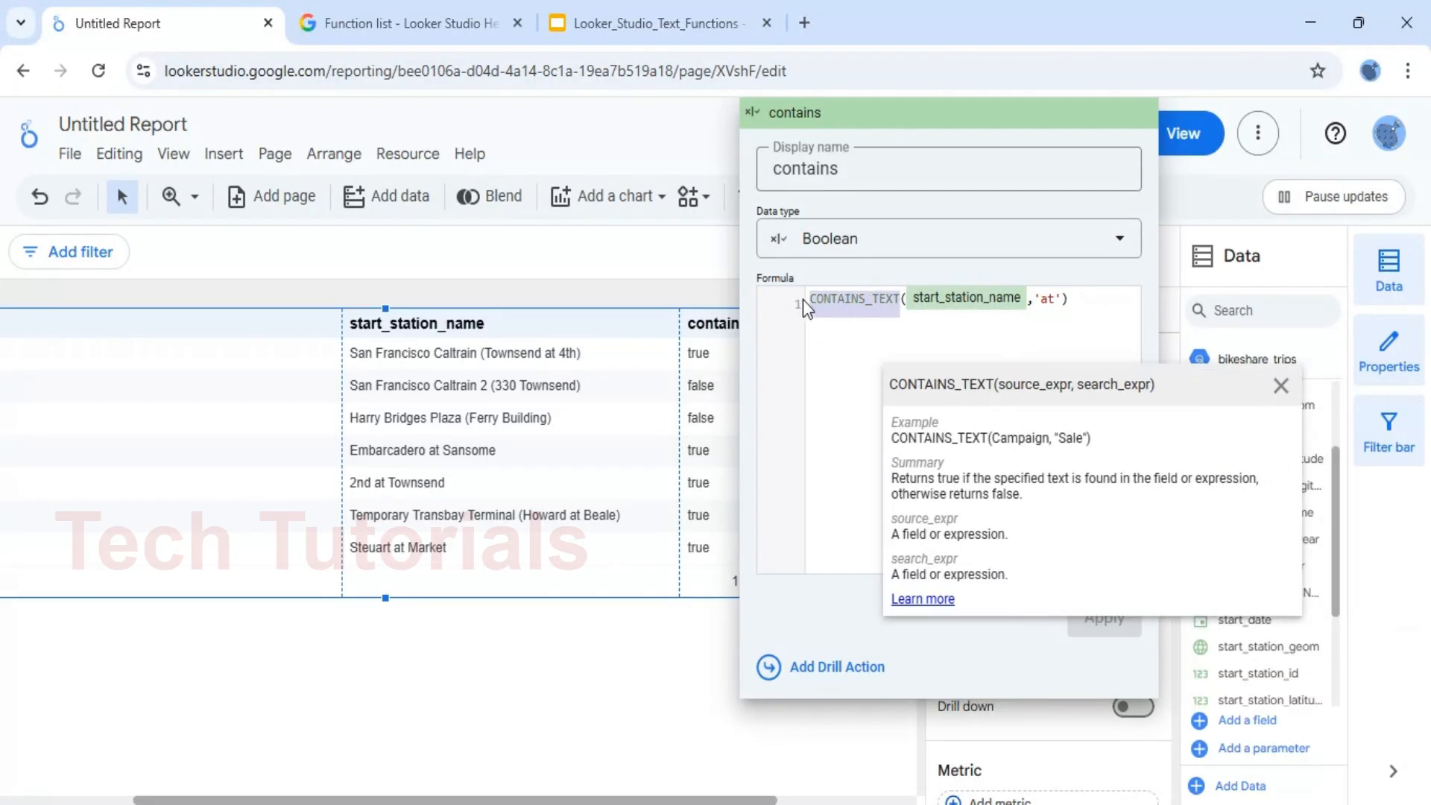
pyautogui.write('end')
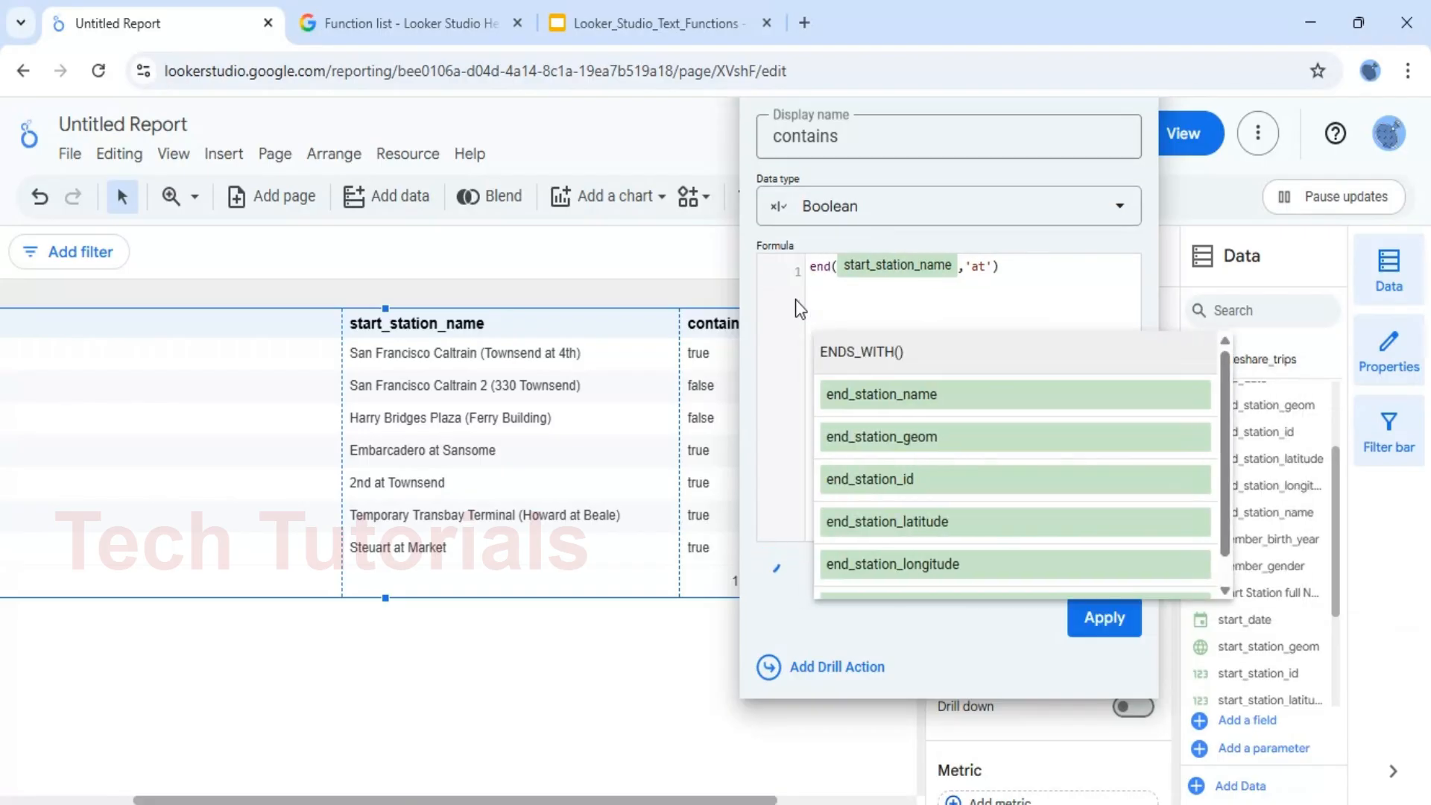
pyautogui.press('BackSpace')
pyautogui.press('BackSpace')
pyautogui.press('BackSpace')
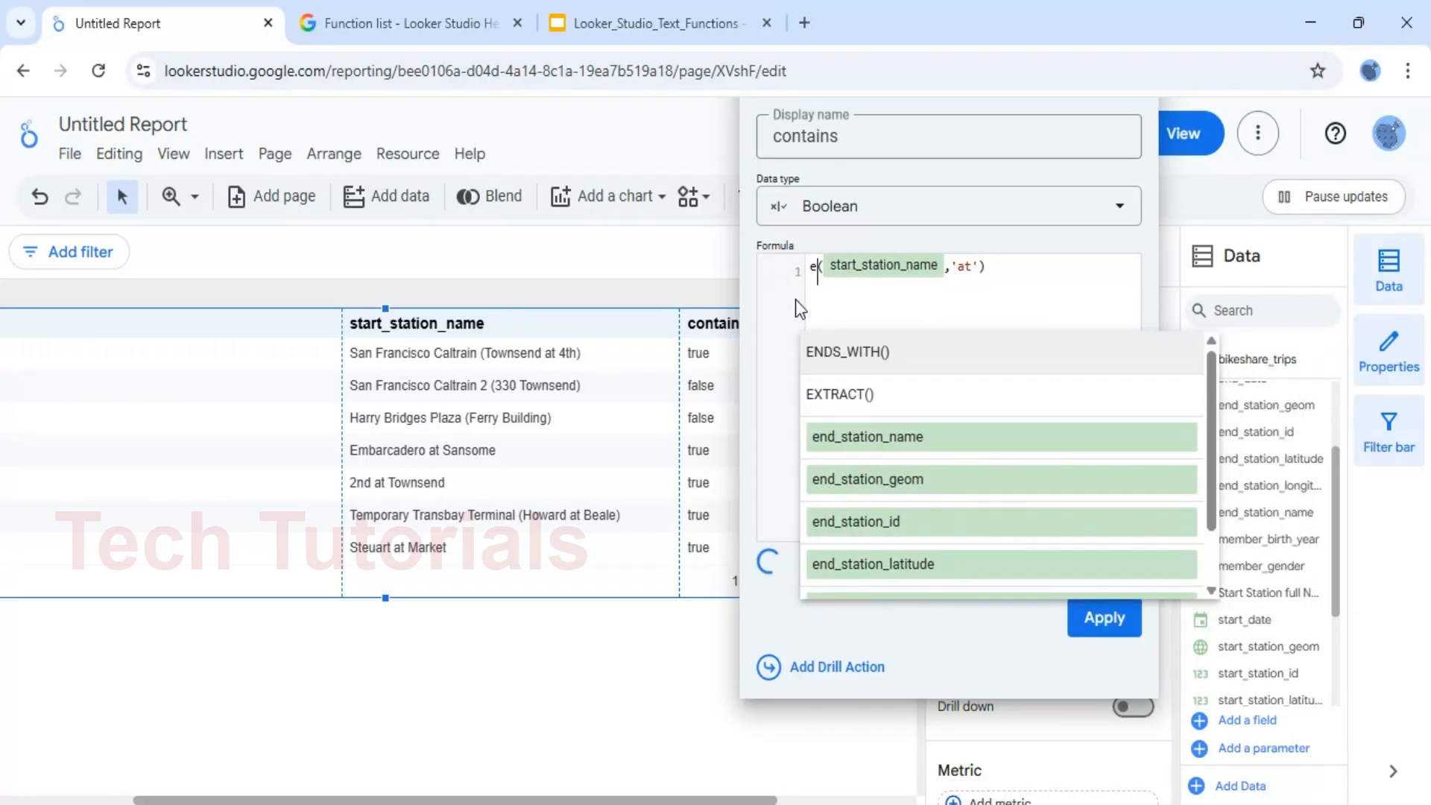
pyautogui.write('end')
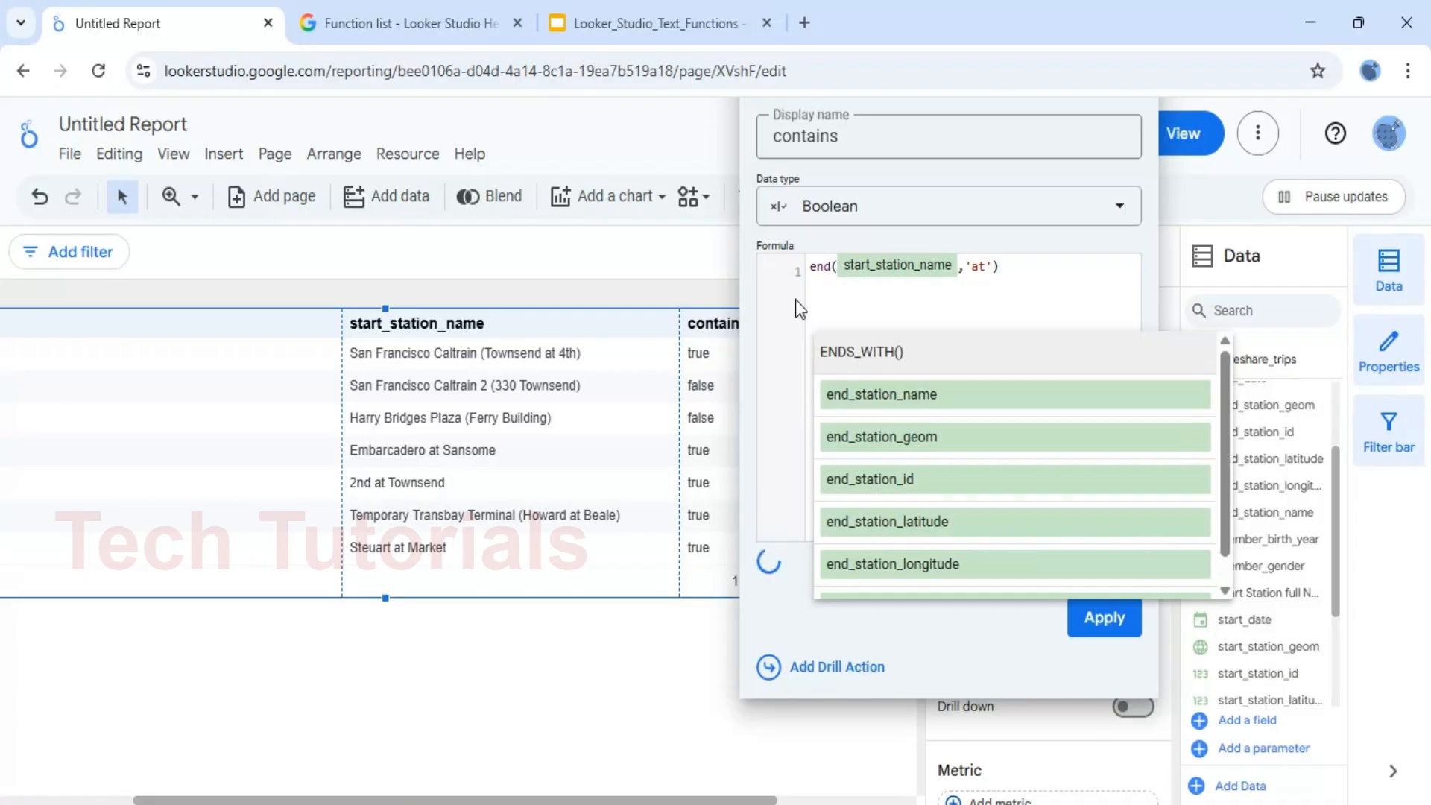
pyautogui.click(891, 354)
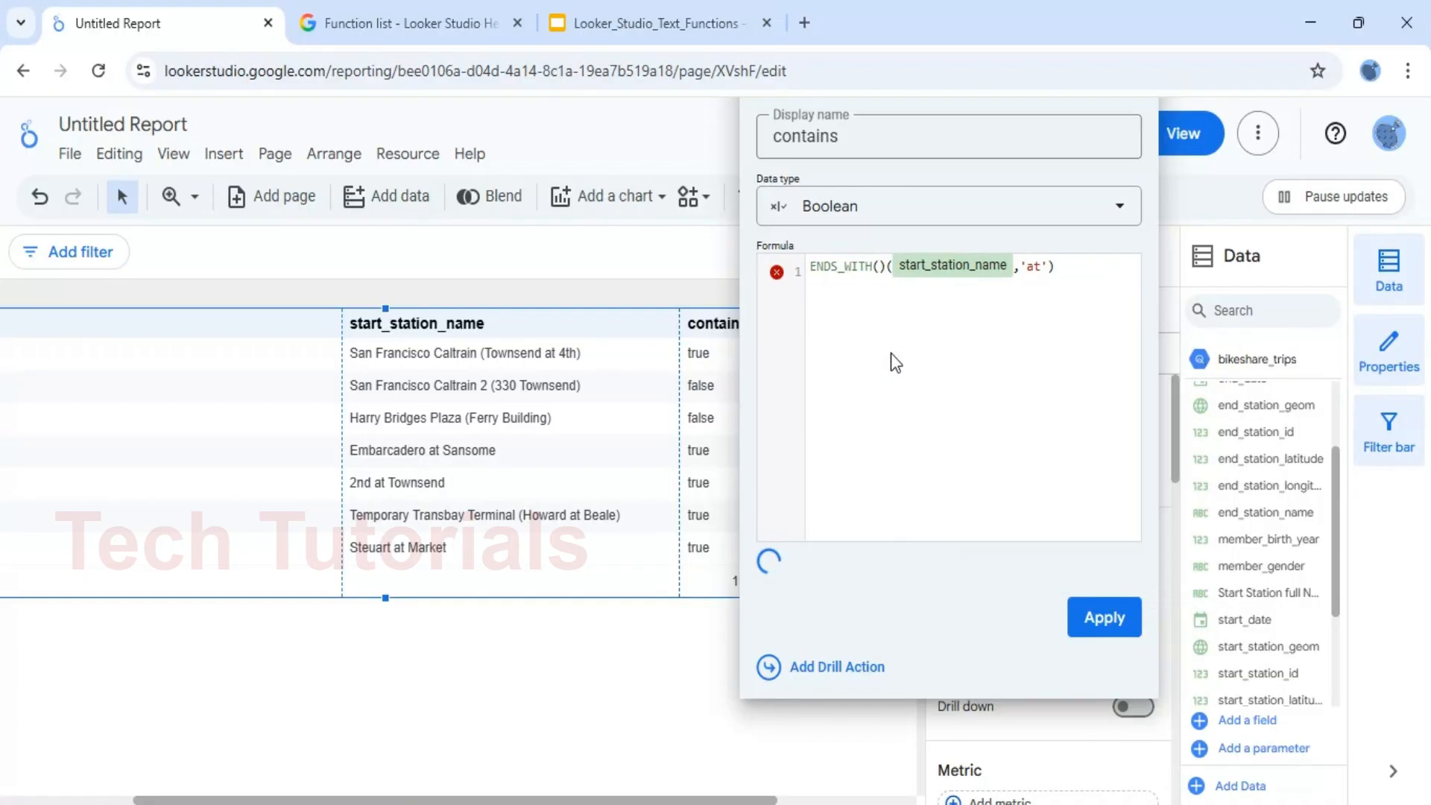
pyautogui.press('Delete')
pyautogui.press('Delete')
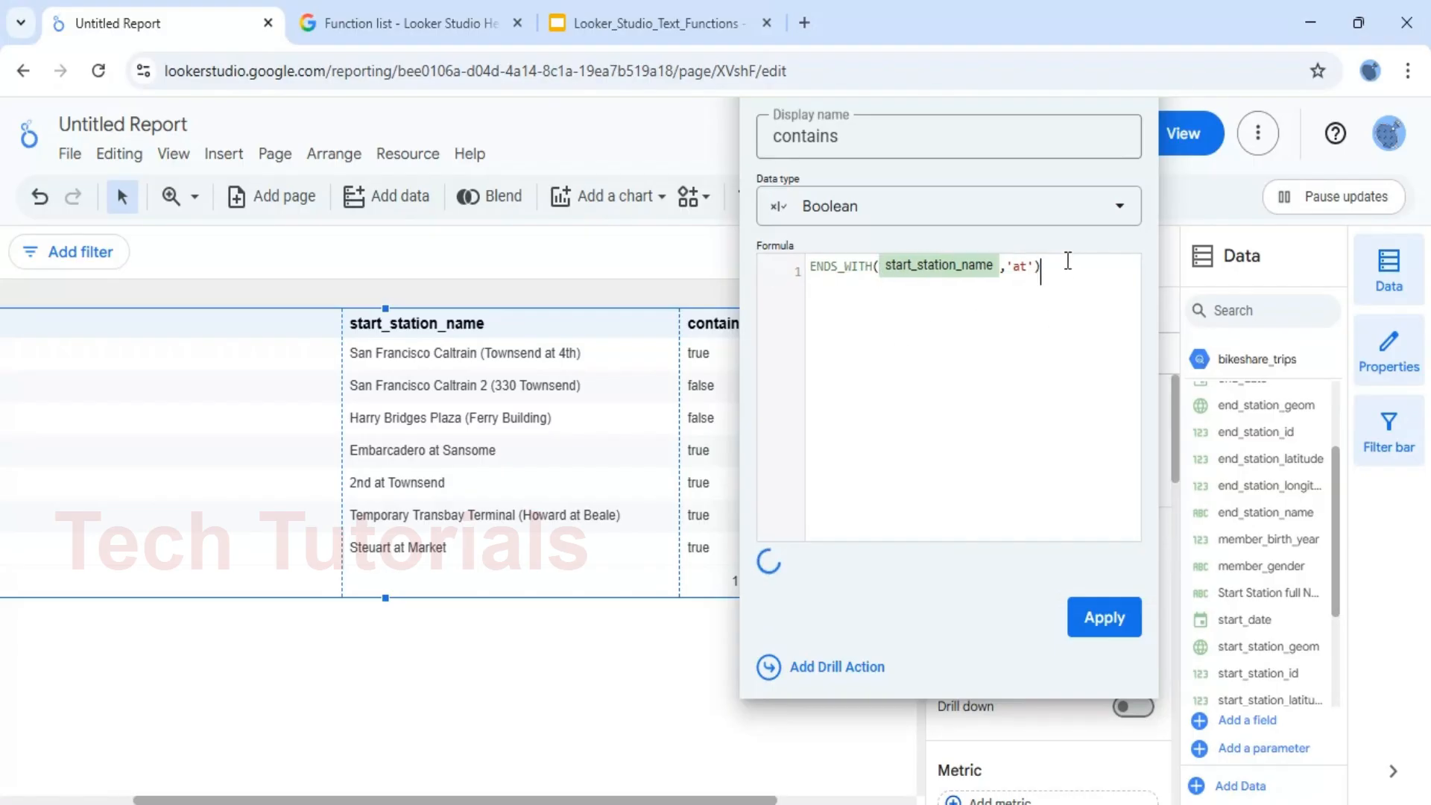
# Change the search text in the ENDS_WITH formula to ')' and apply the updated field to the table
pyautogui.click(1038, 297)
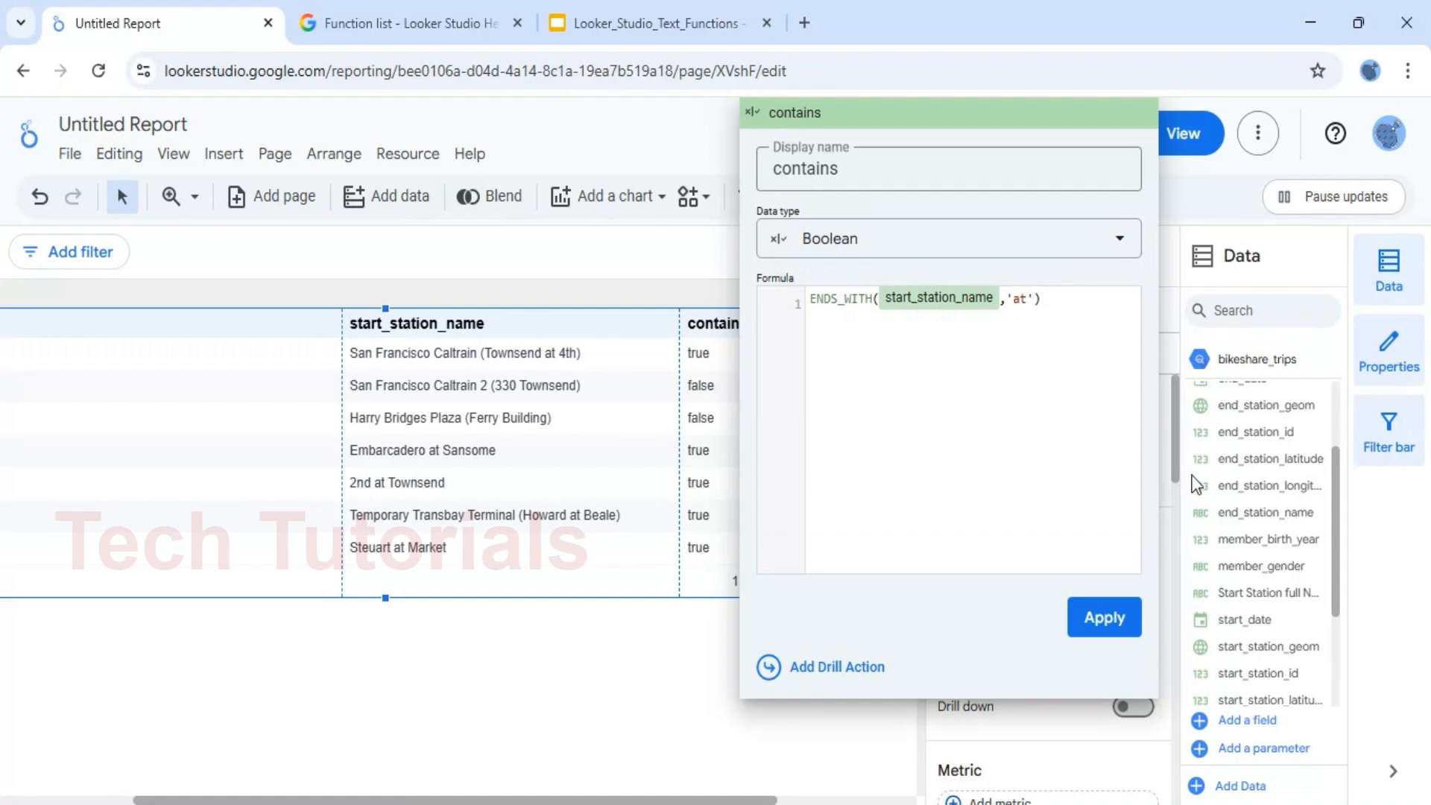
pyautogui.press('Left')
pyautogui.press('Left')
pyautogui.press('BackSpace')
pyautogui.press('BackSpace')
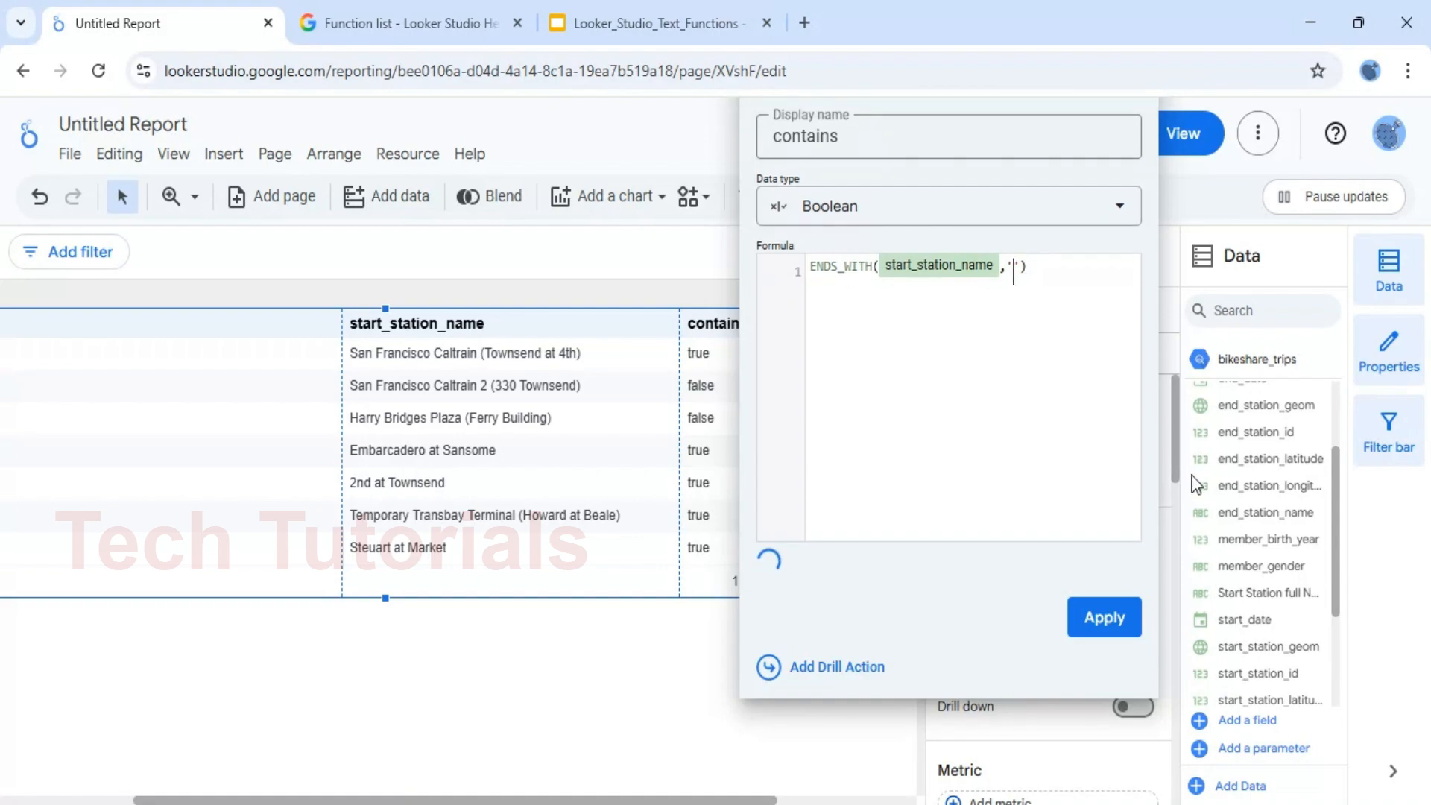
pyautogui.write(')')
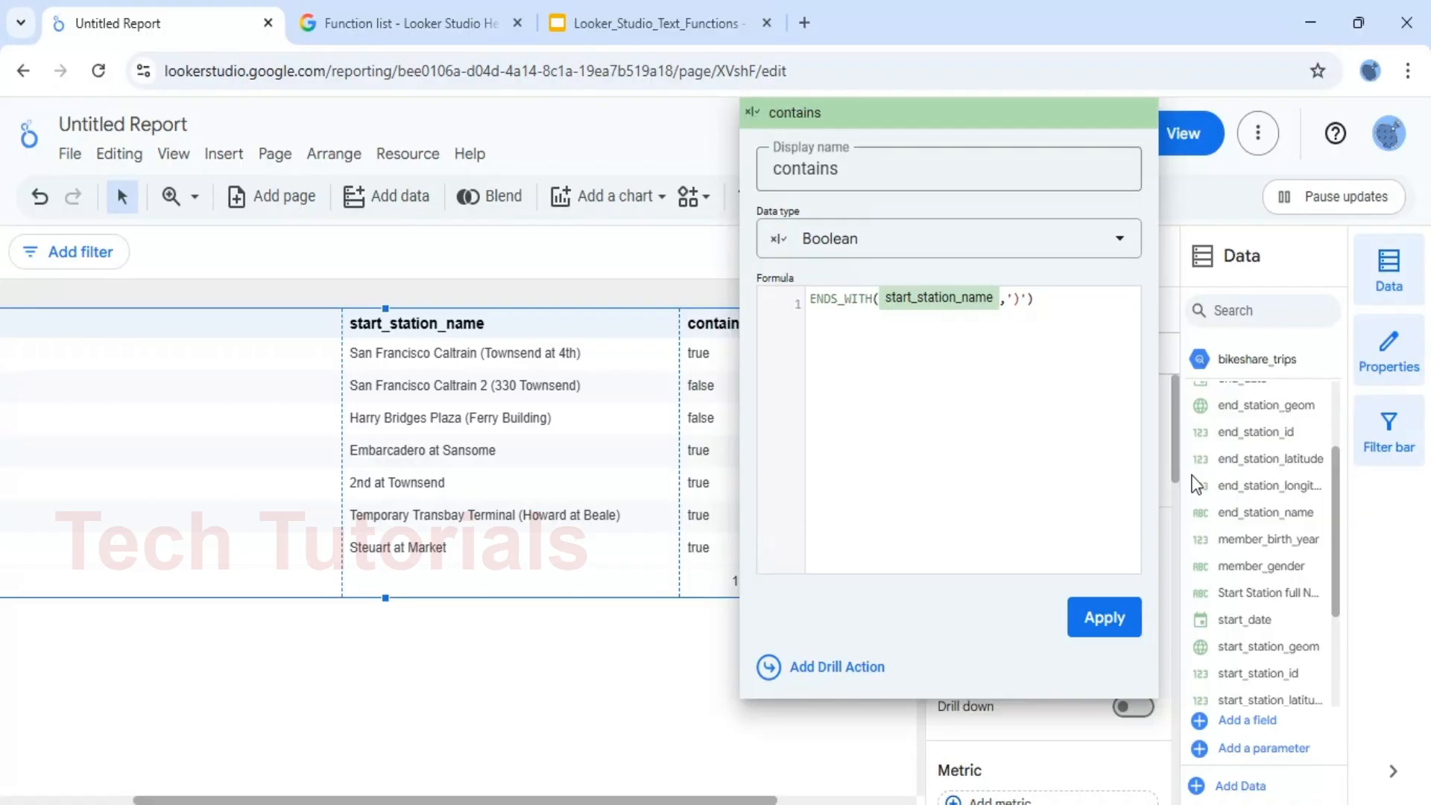
pyautogui.click(1103, 627)
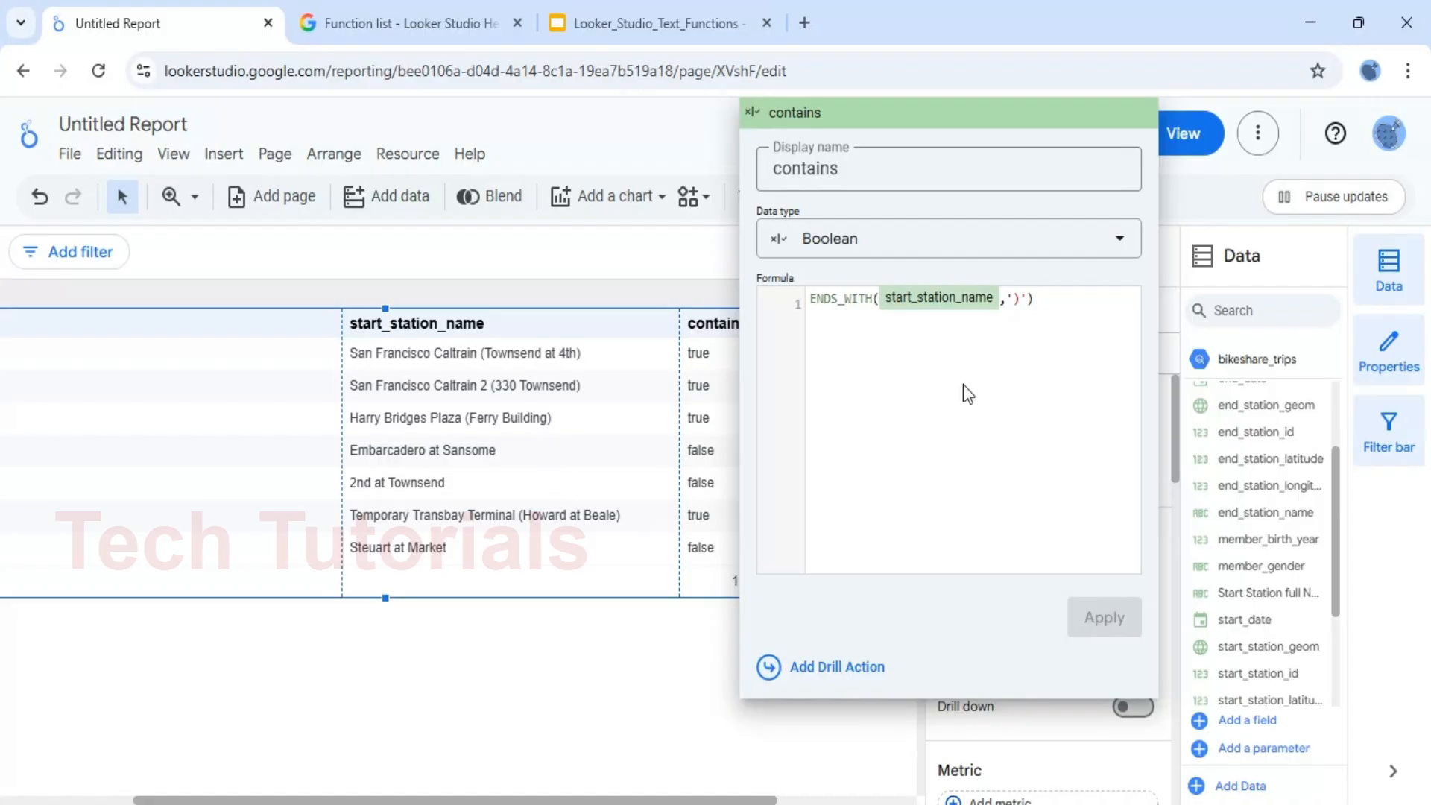
pyautogui.click(600, 677)
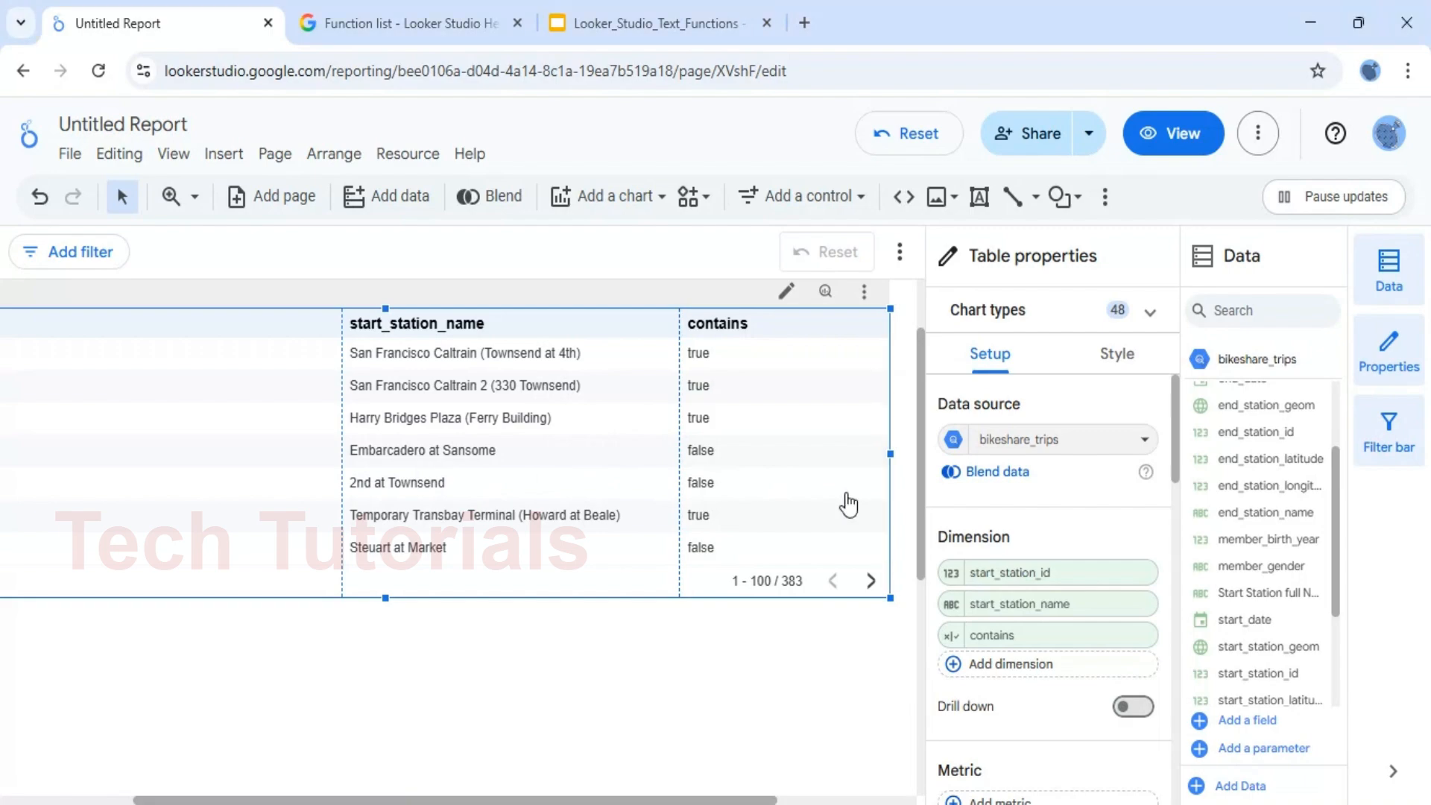
# Review the LEFT_TEXT() slide in the Looker_Studio_Text_Functions presentation, and return to the Looker Studio report
pyautogui.click(627, 23)
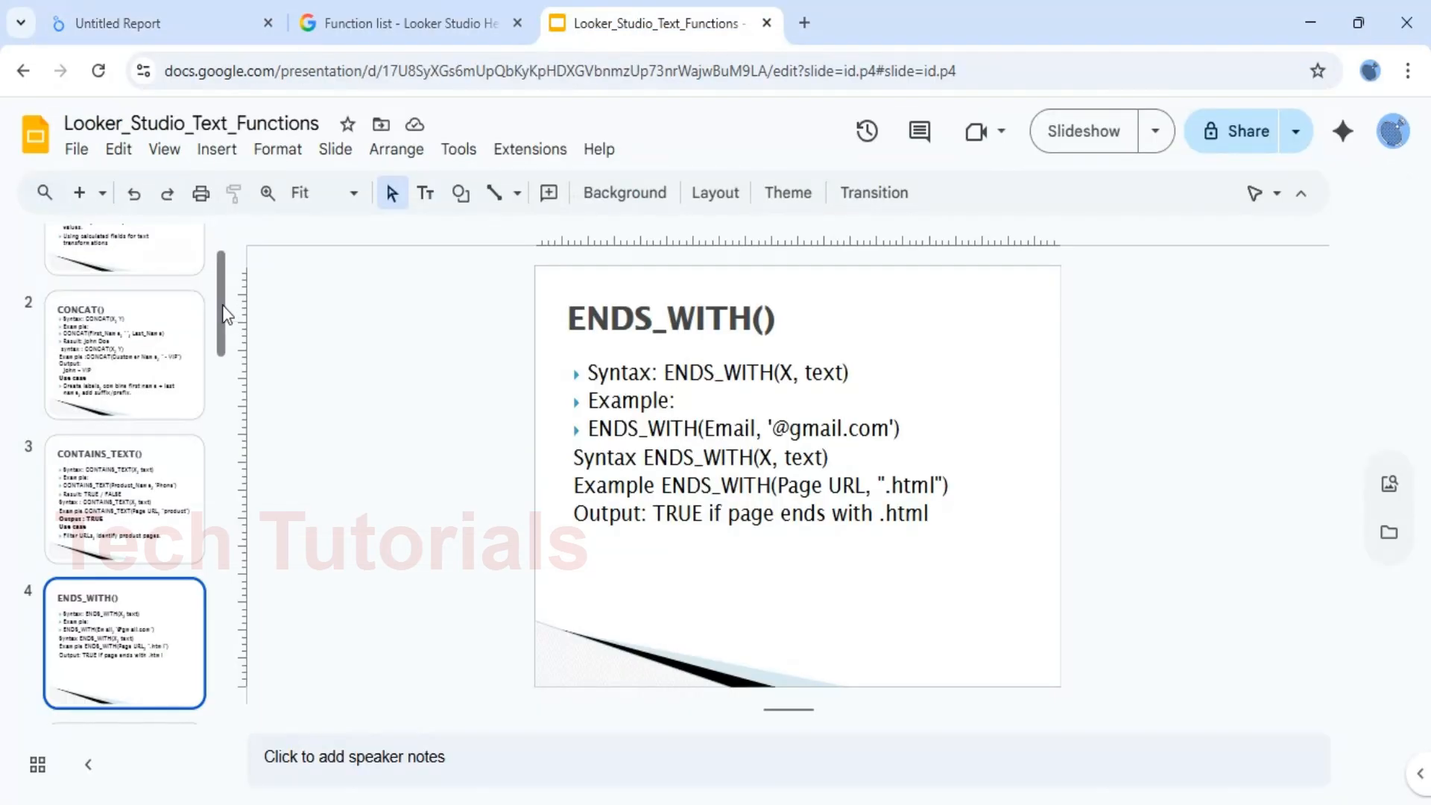
pyautogui.scroll(-3, 222, 306)
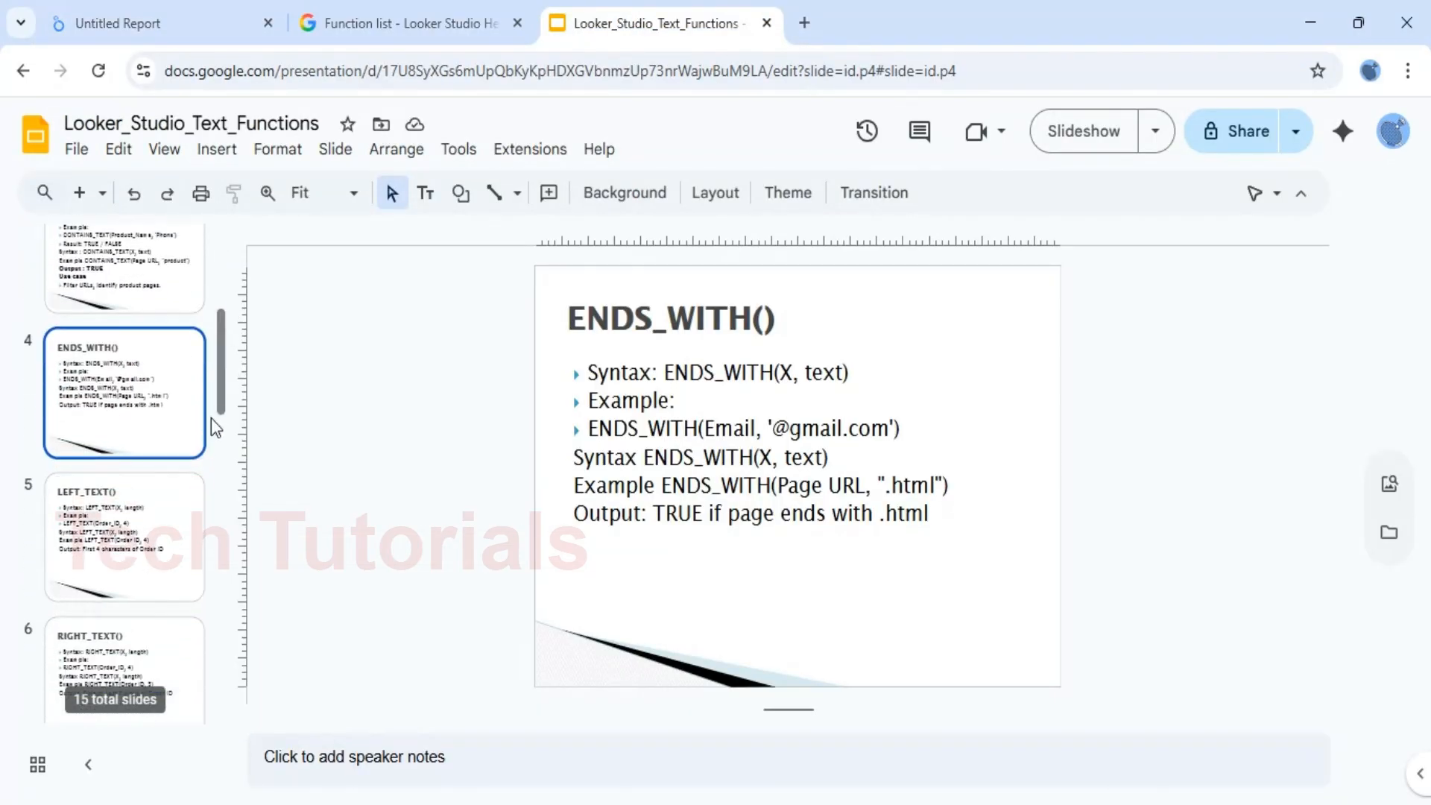
pyautogui.click(153, 539)
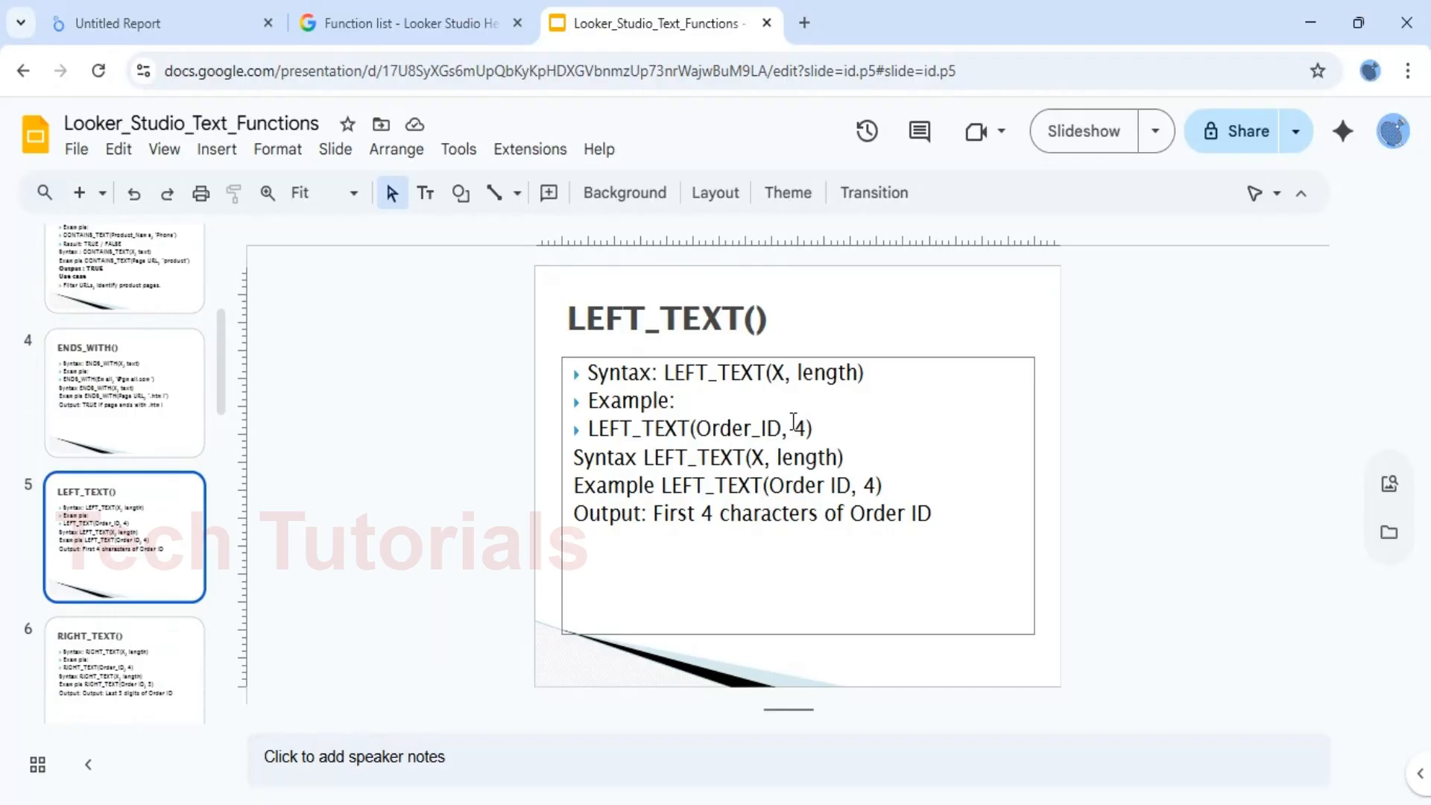
pyautogui.click(154, 24)
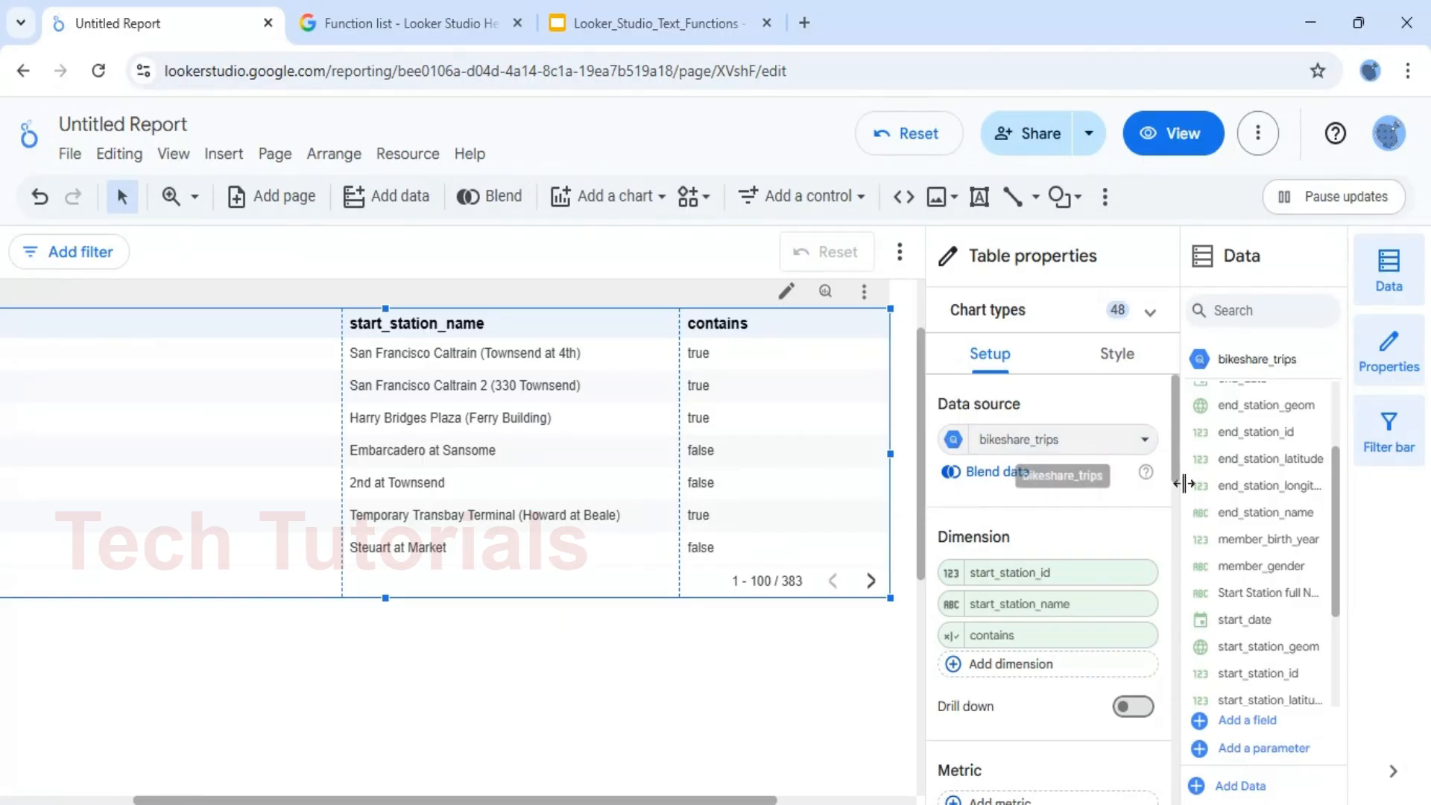
# Replace the ENDS_WITH function in the contains dimension's formula with LEFT_TEXT
pyautogui.click(950, 636)
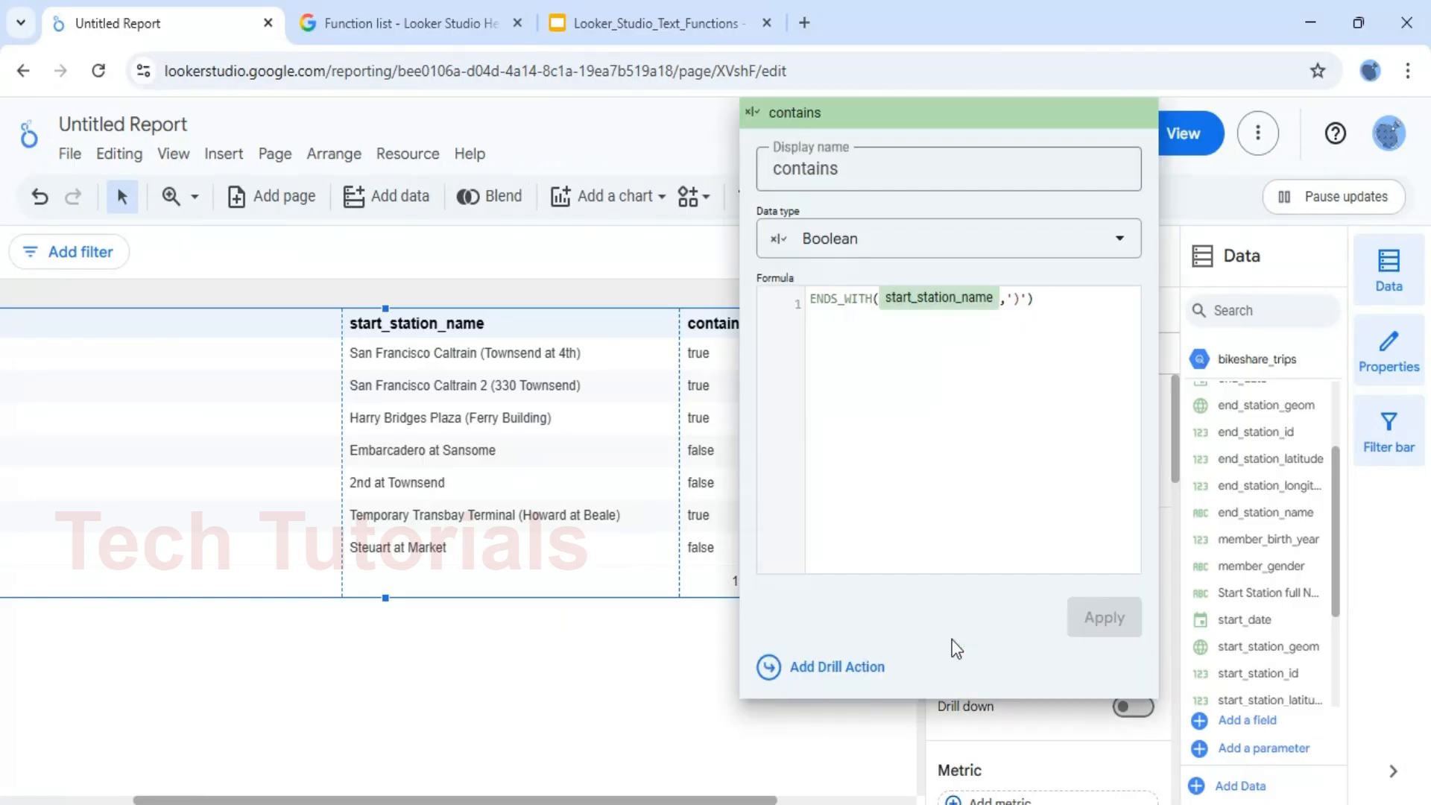
pyautogui.doubleClick(855, 297)
pyautogui.write('le')
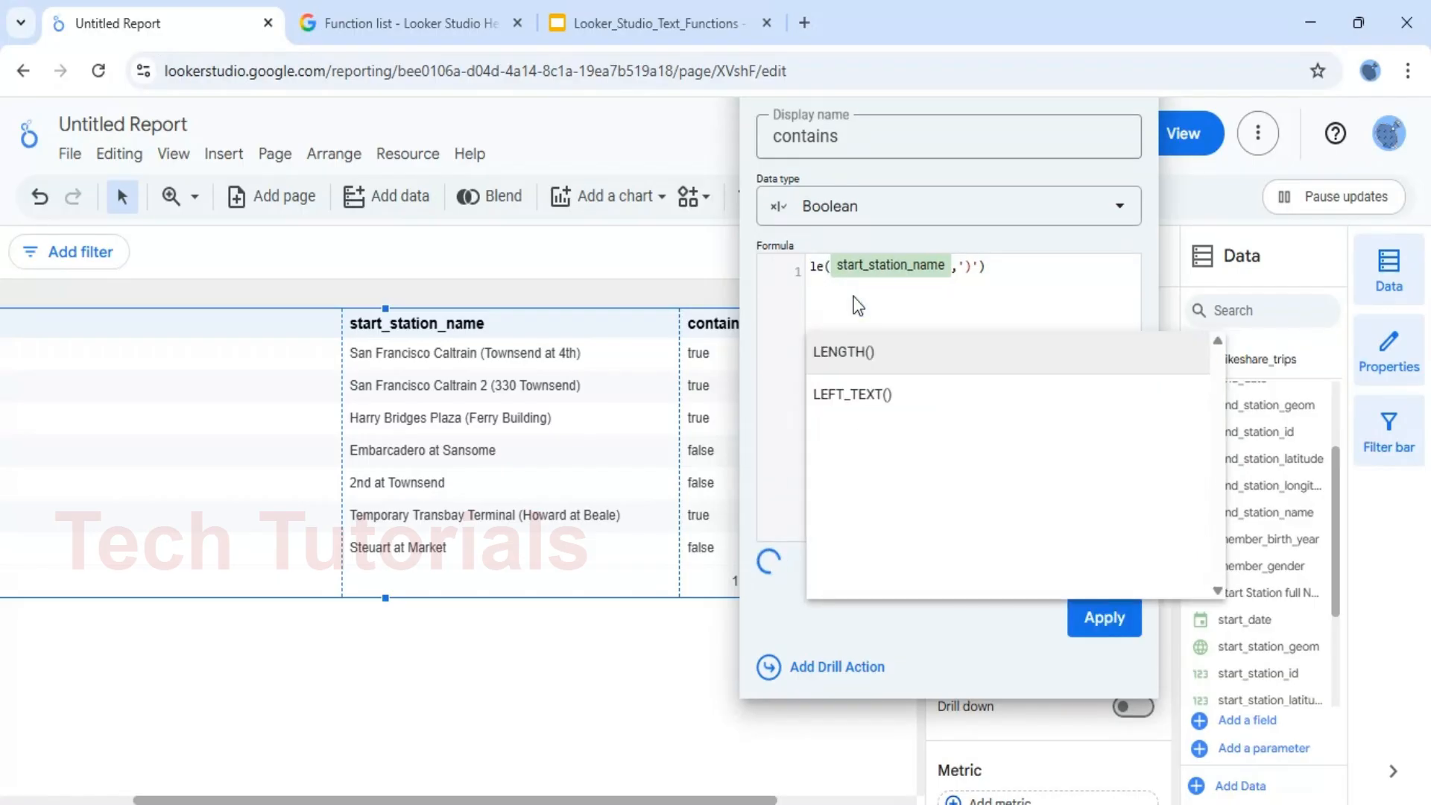
pyautogui.press('Down')
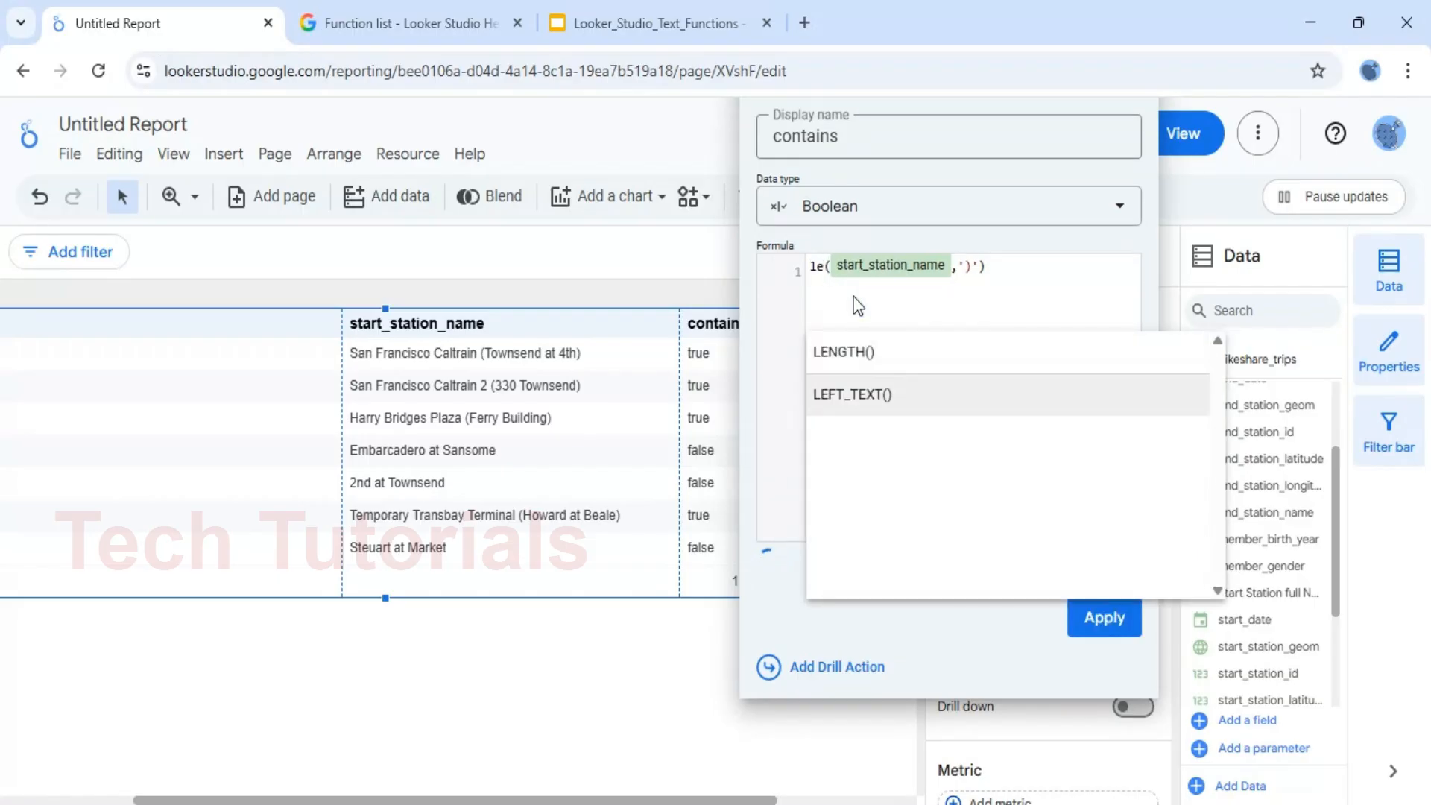
pyautogui.press('Return')
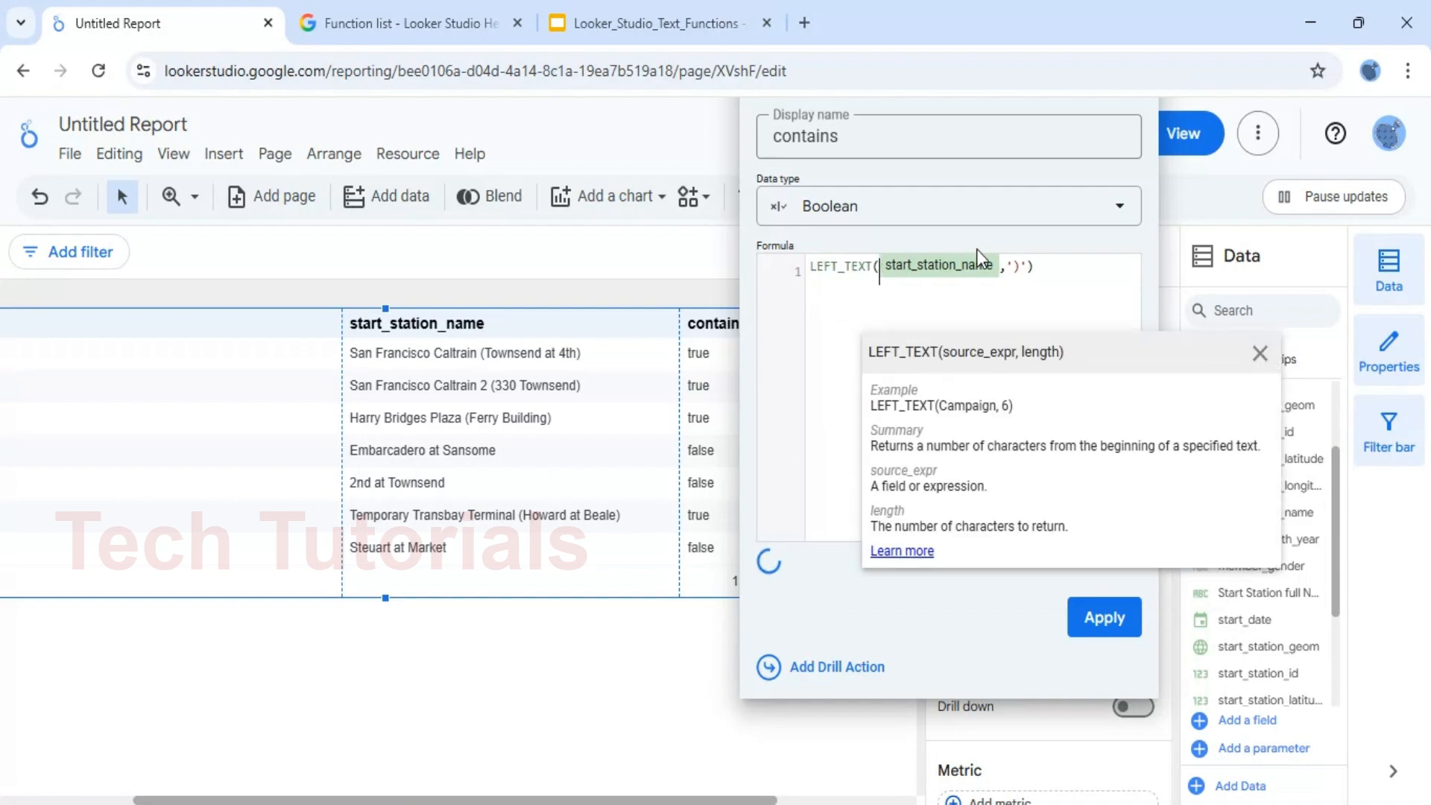
# Replace the ')' argument of the LEFT_TEXT formula with a length of 3 and apply the updated field to the table
pyautogui.click(1015, 271)
pyautogui.press('BackSpace')
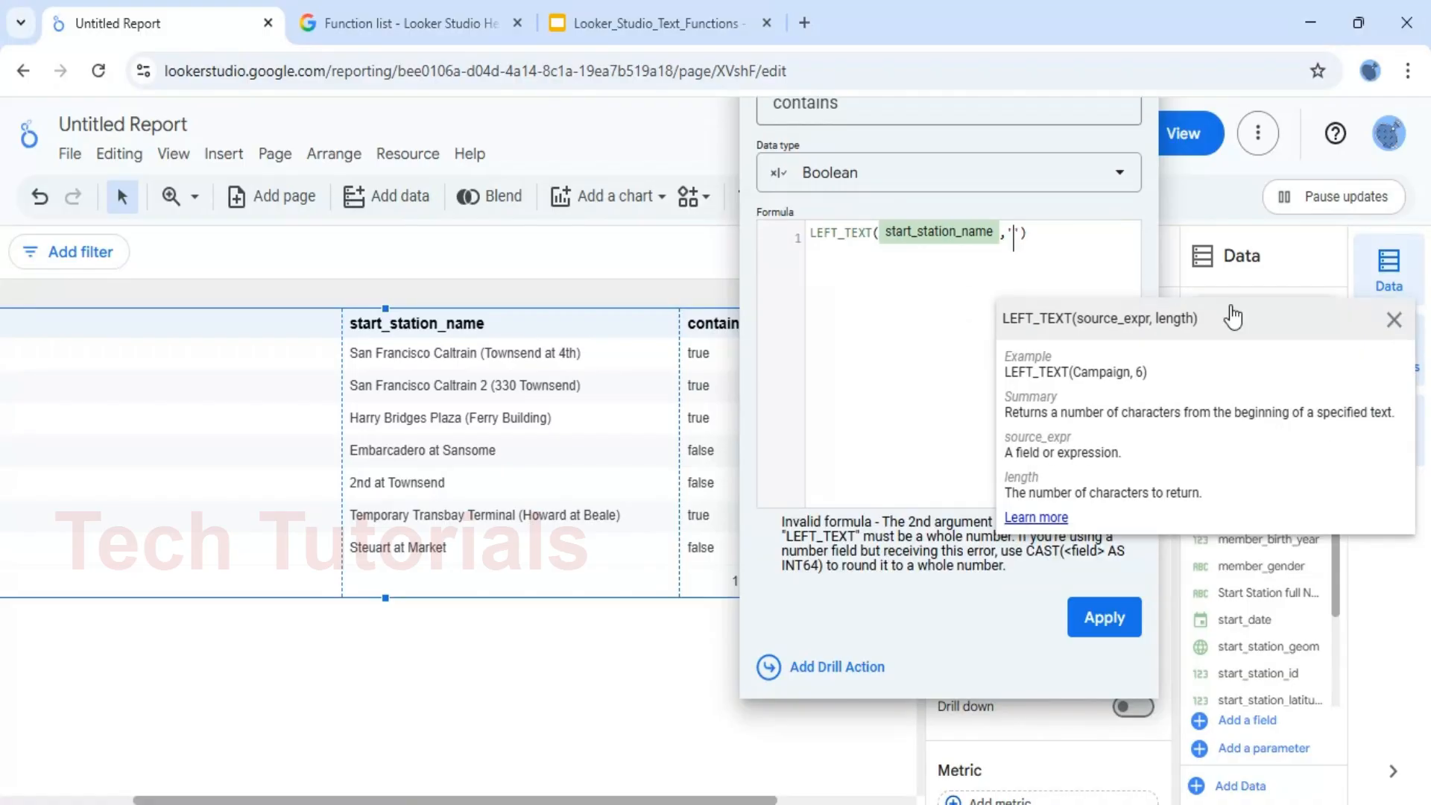
pyautogui.press('BackSpace')
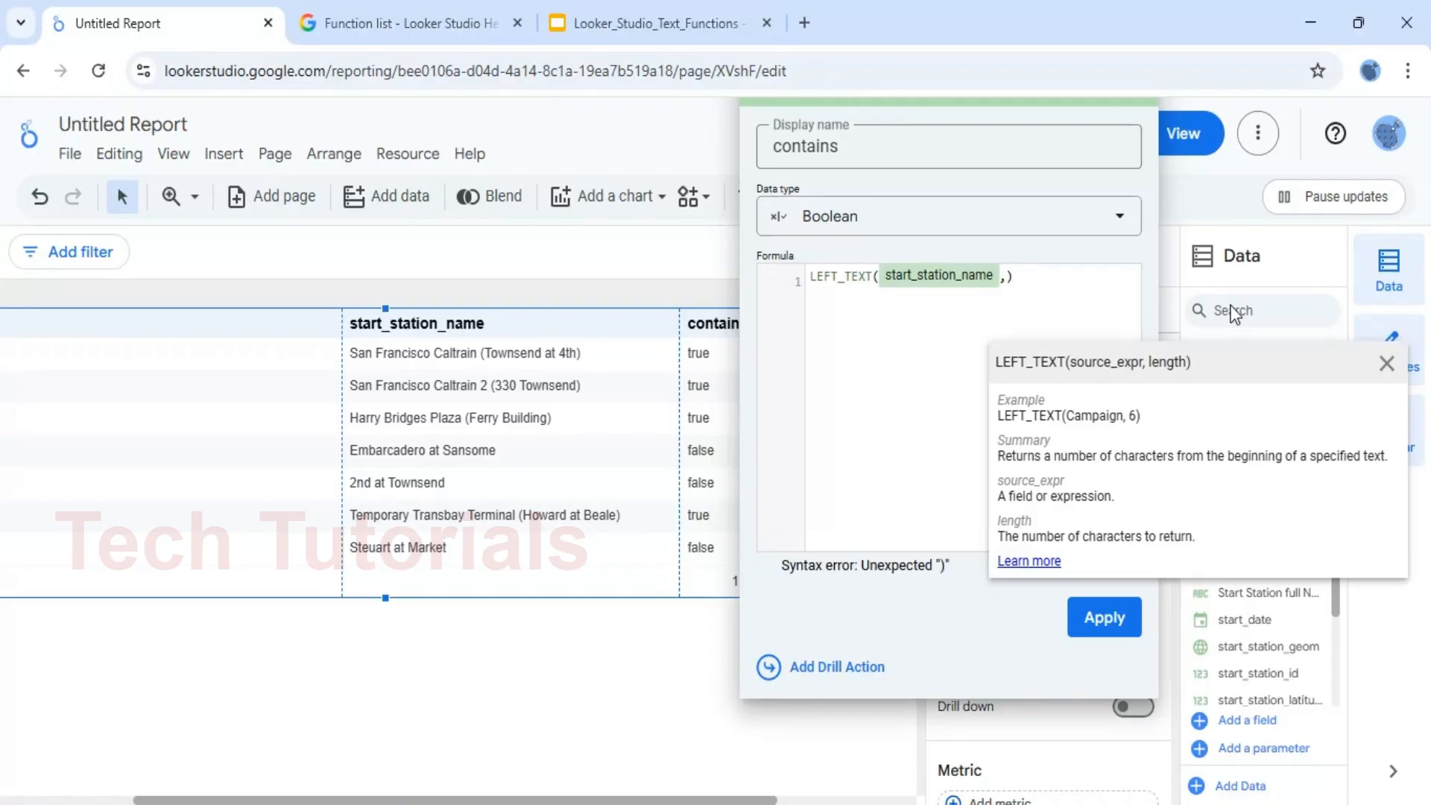
pyautogui.write('3')
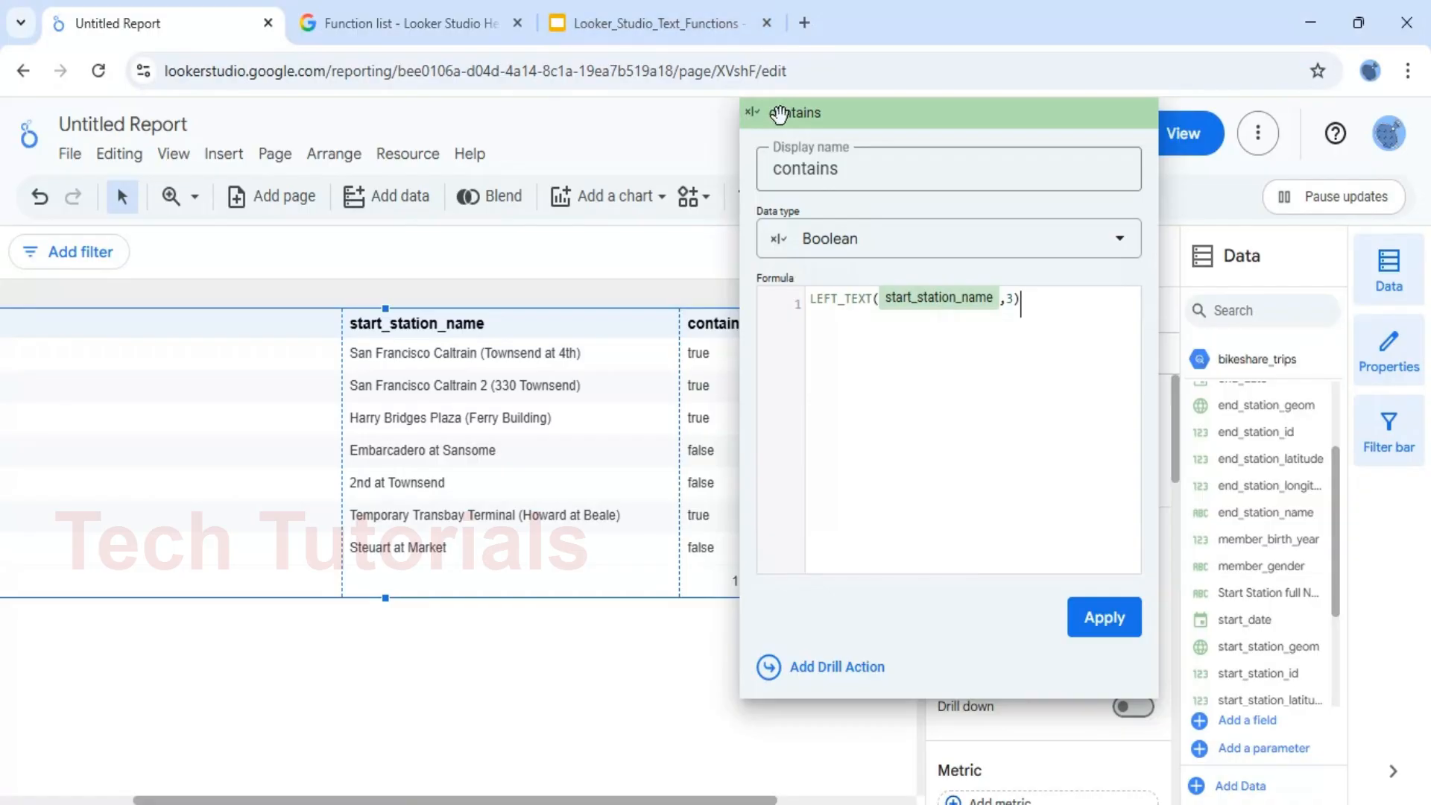
pyautogui.click(1112, 613)
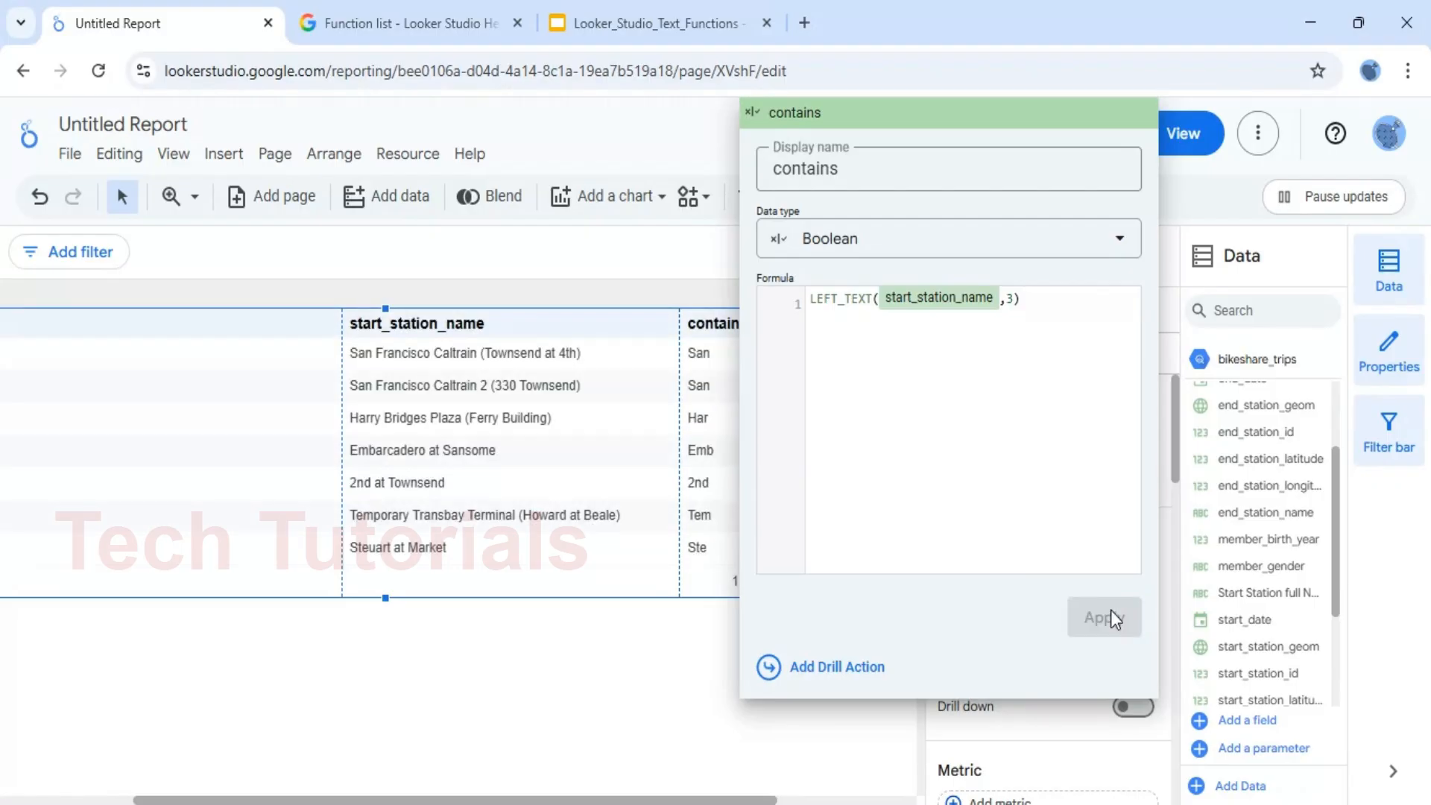
pyautogui.click(634, 674)
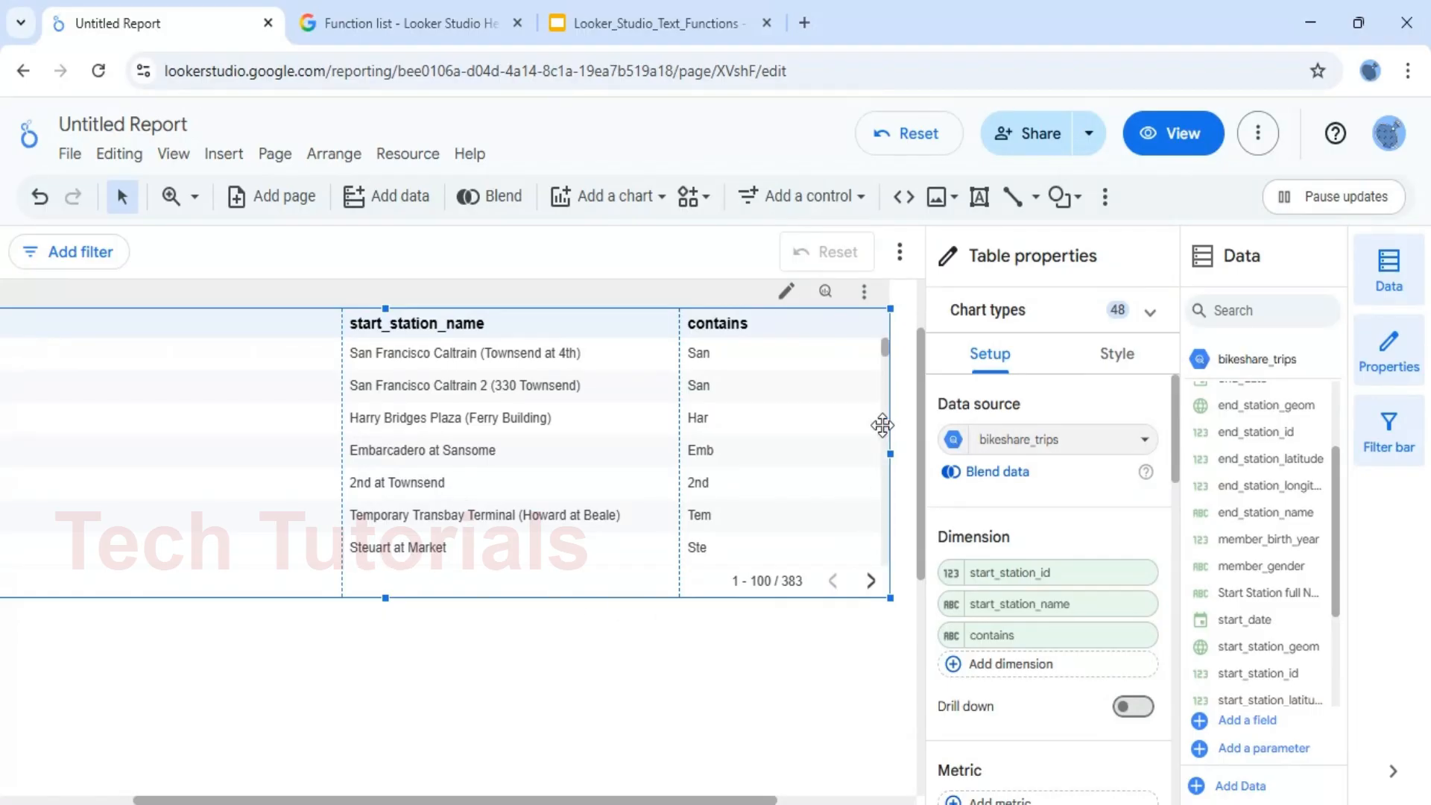
# Set the length argument in the contains dimension's LEFT_TEXT formula to 5 and apply it to the table
pyautogui.click(953, 636)
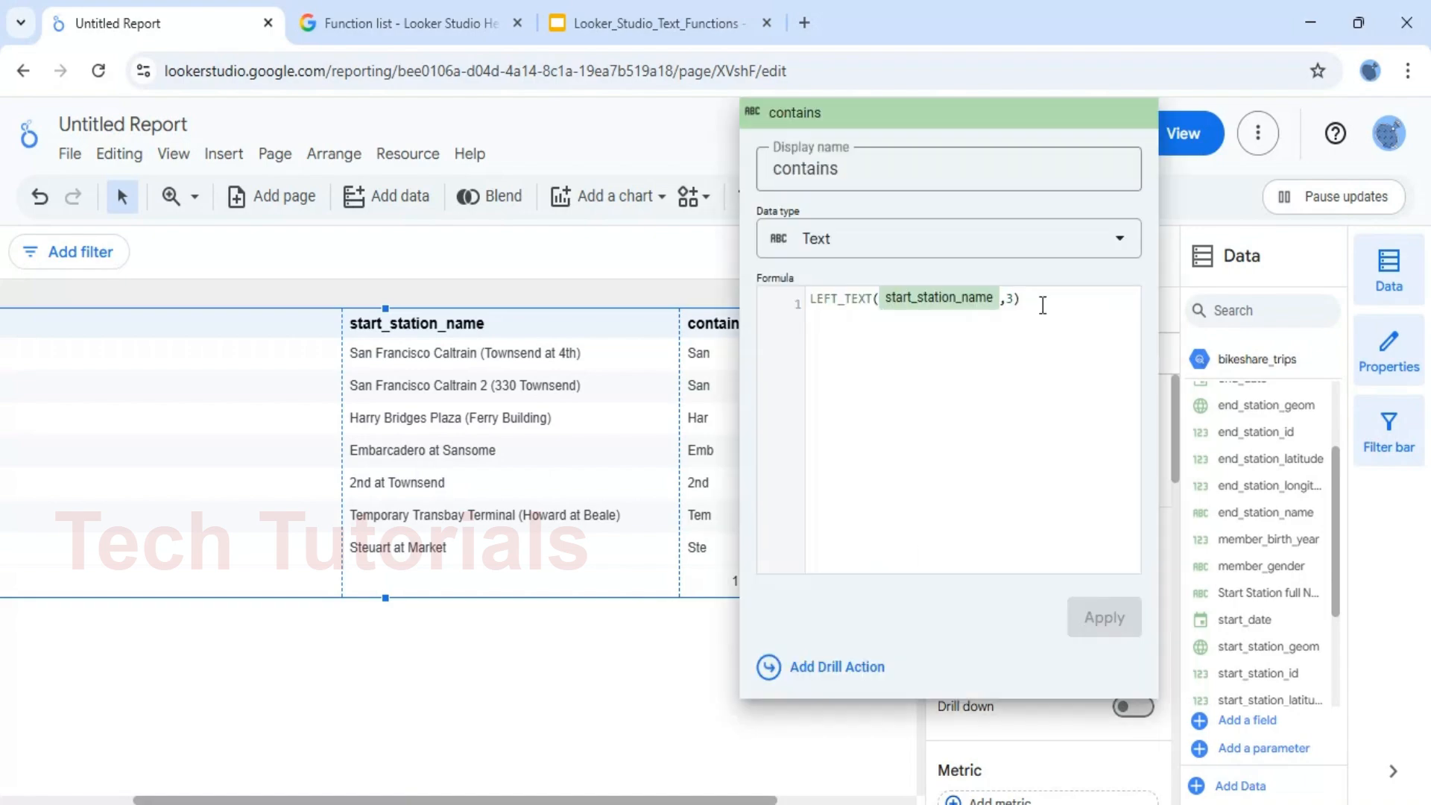
pyautogui.click(1007, 305)
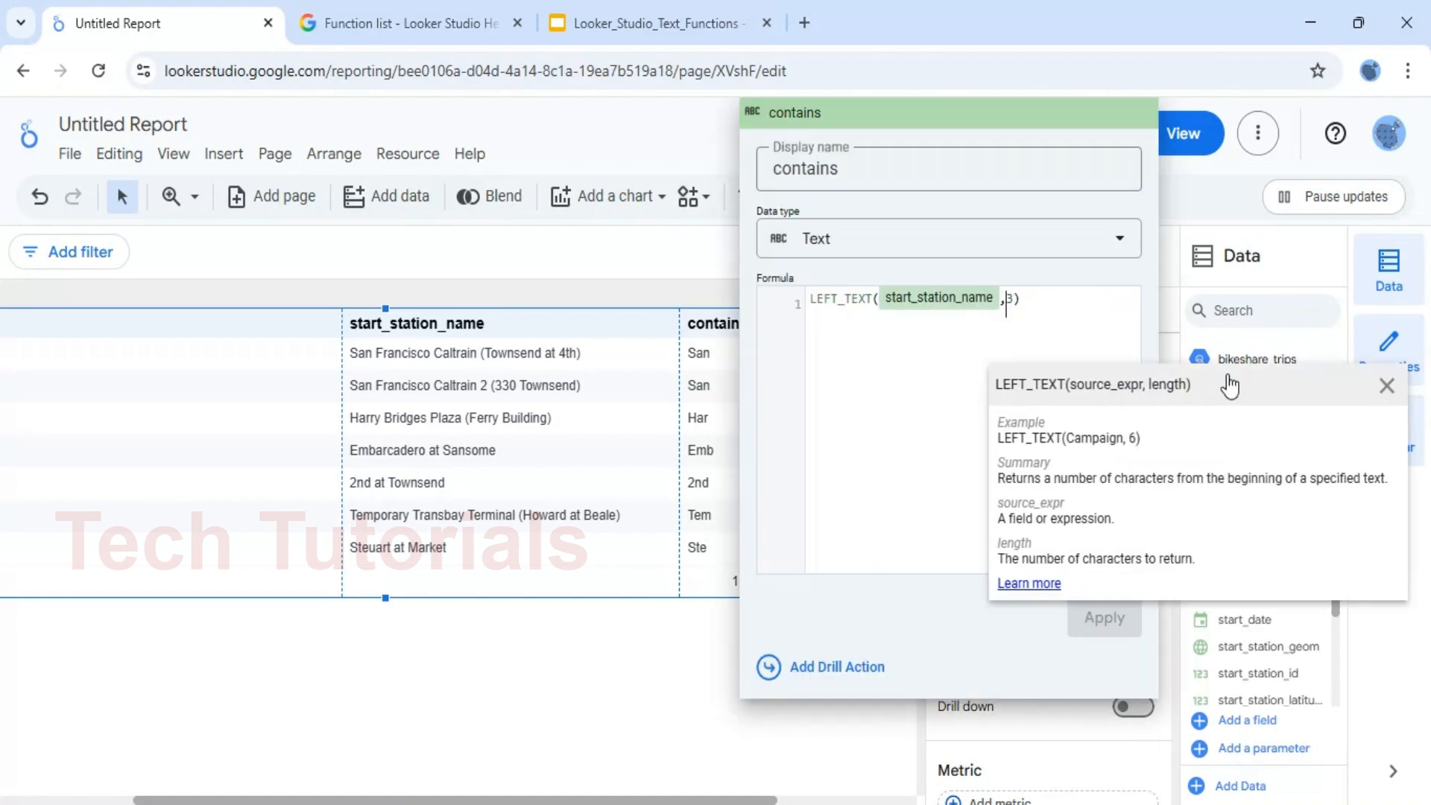
pyautogui.press('Delete')
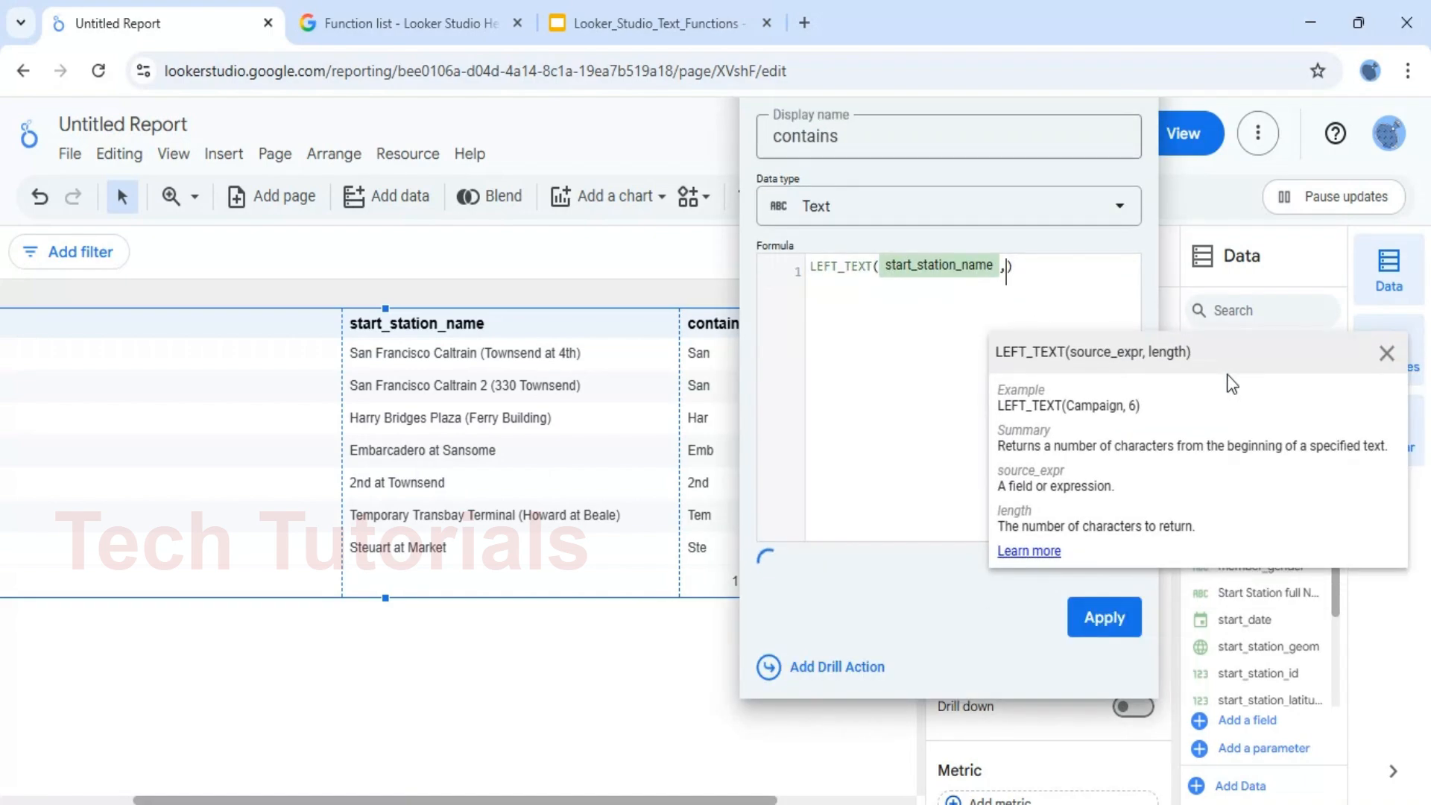
pyautogui.write('5')
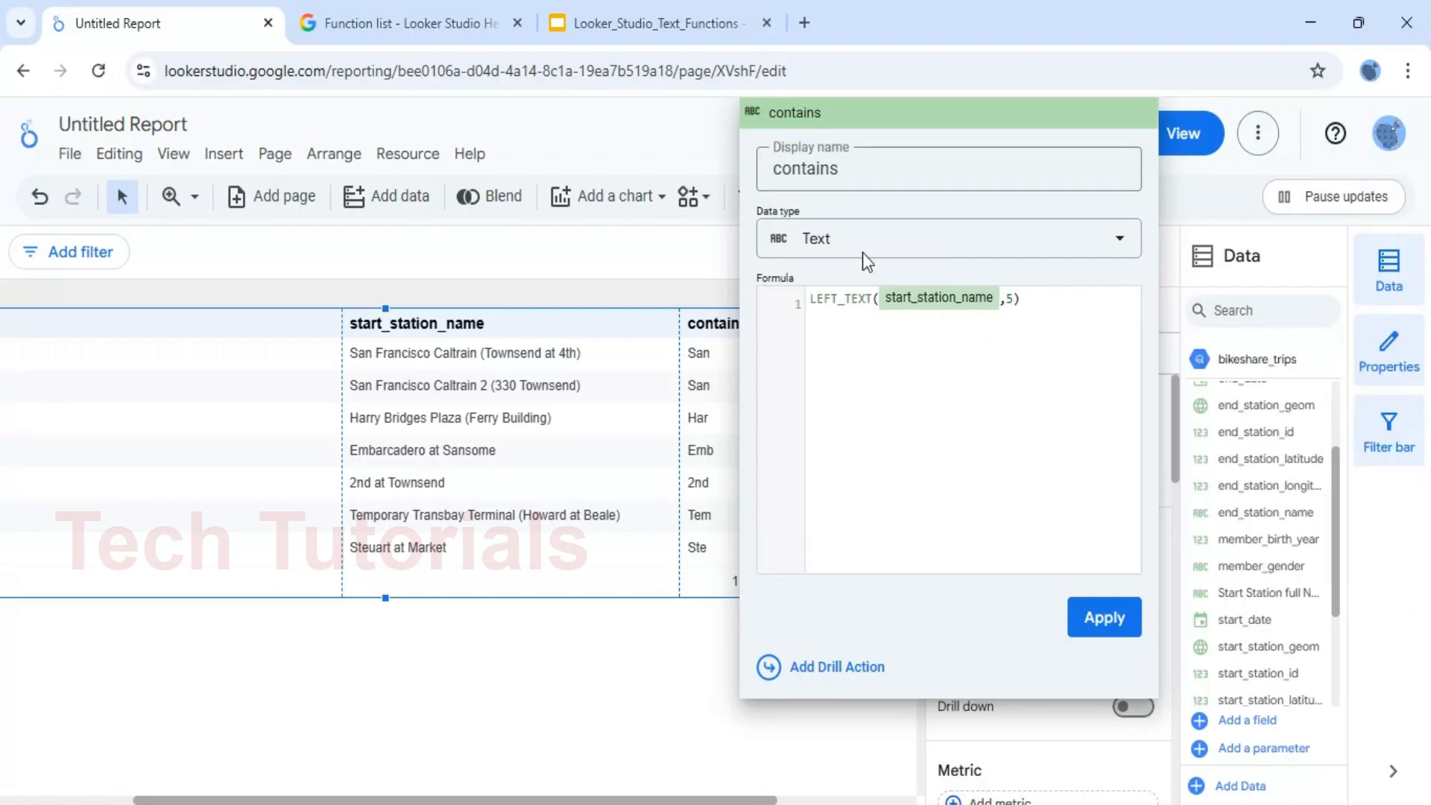
pyautogui.click(1107, 610)
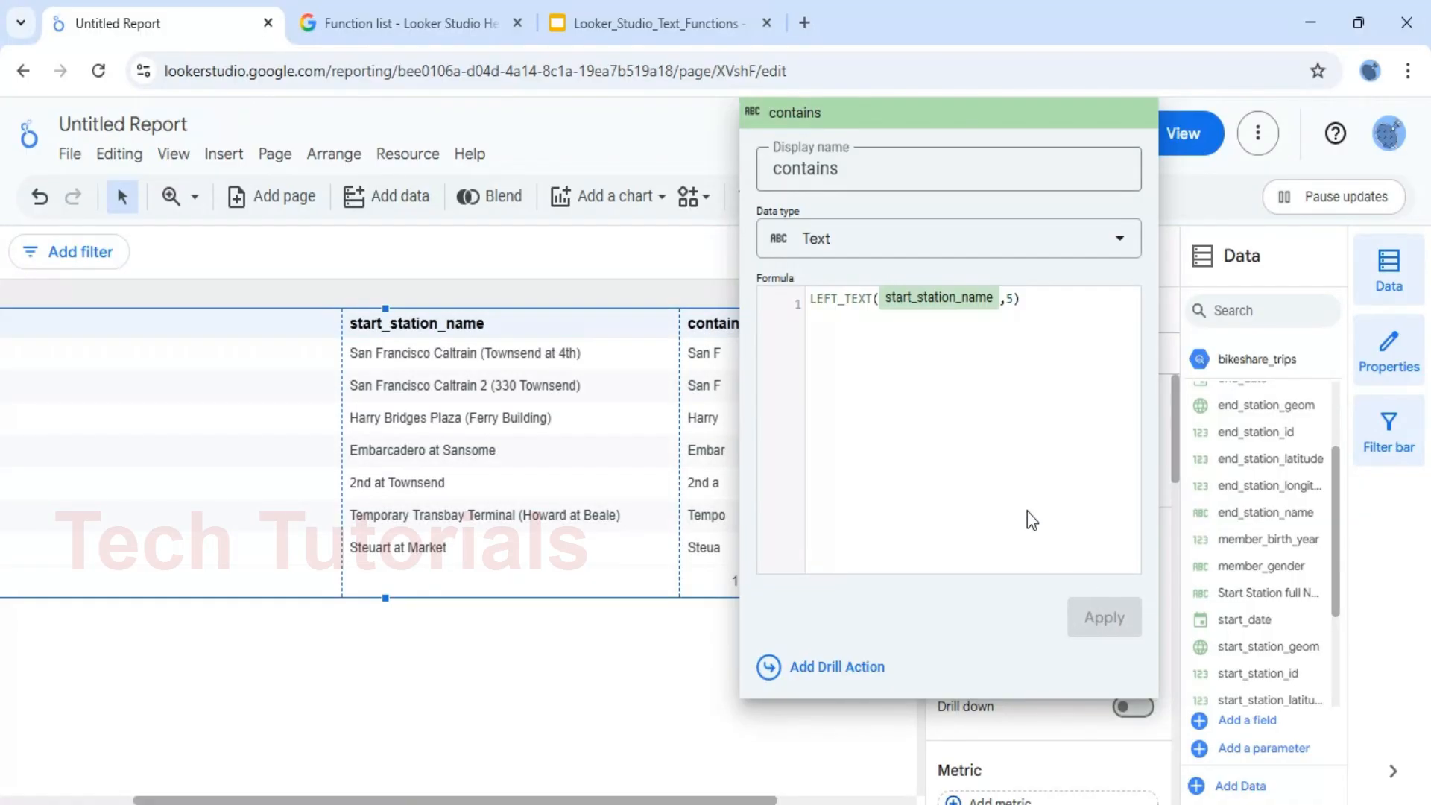
pyautogui.click(637, 665)
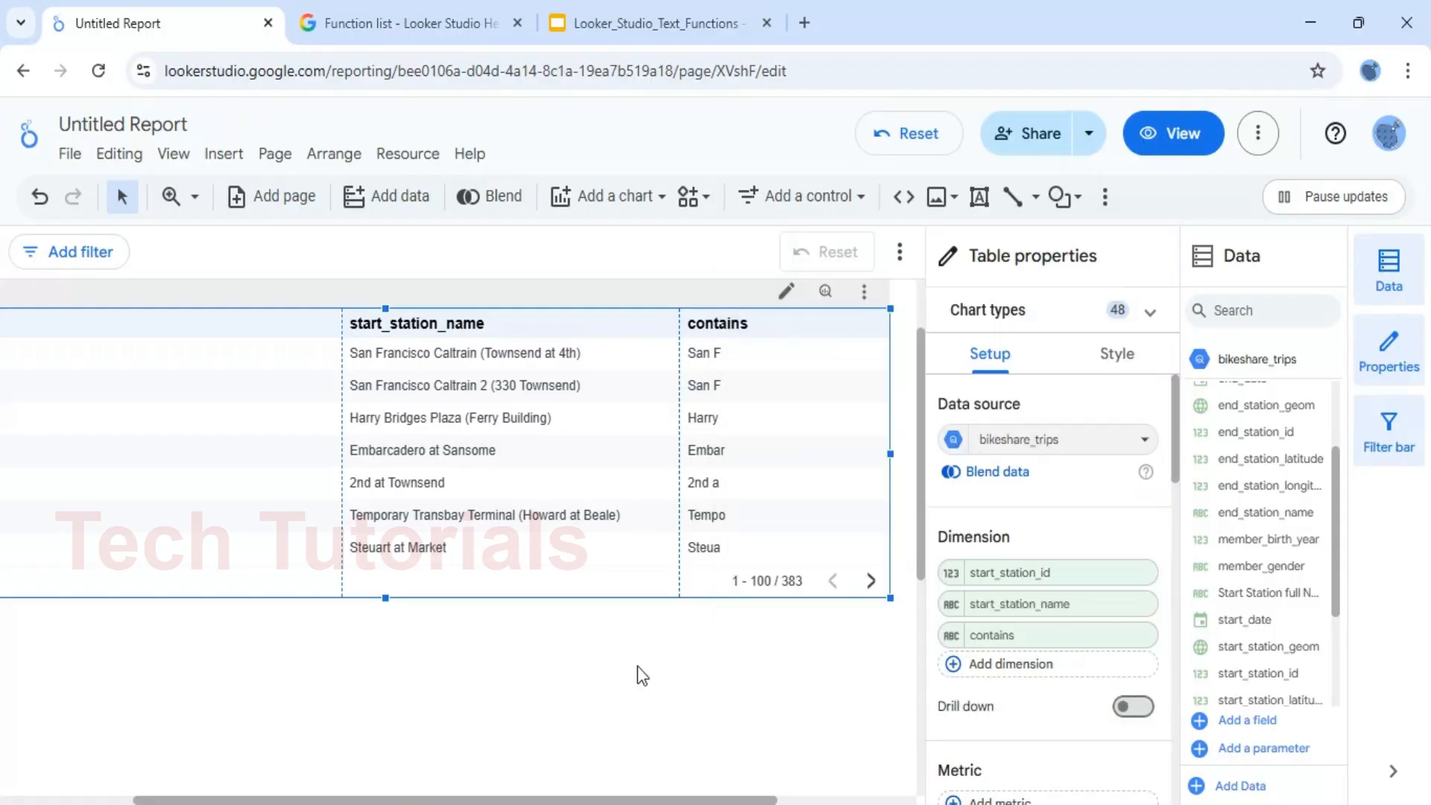
# Review the RIGHT_TEXT() slide in the Looker_Studio_Text_Functions presentation, and return to the Looker Studio report
pyautogui.click(635, 34)
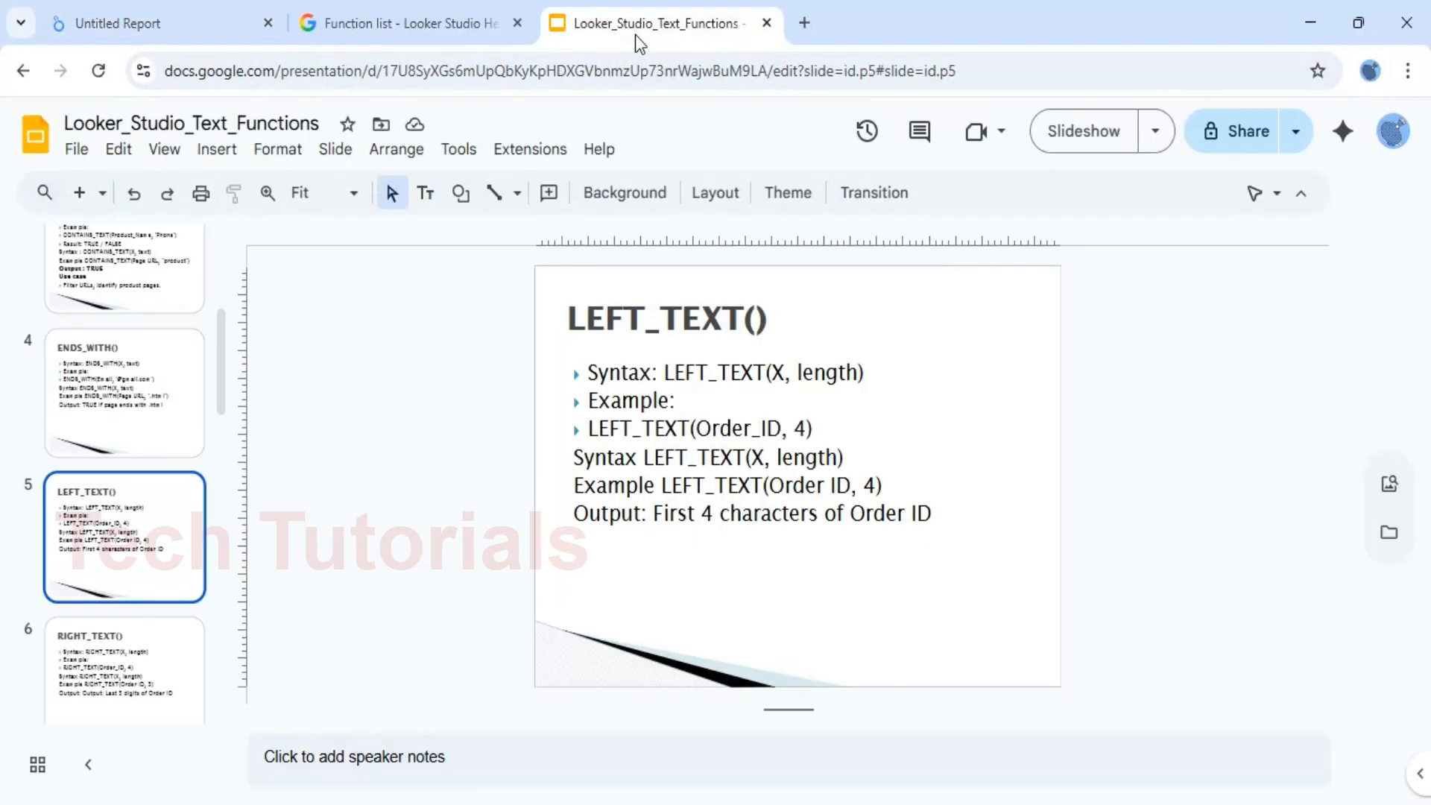
pyautogui.click(110, 667)
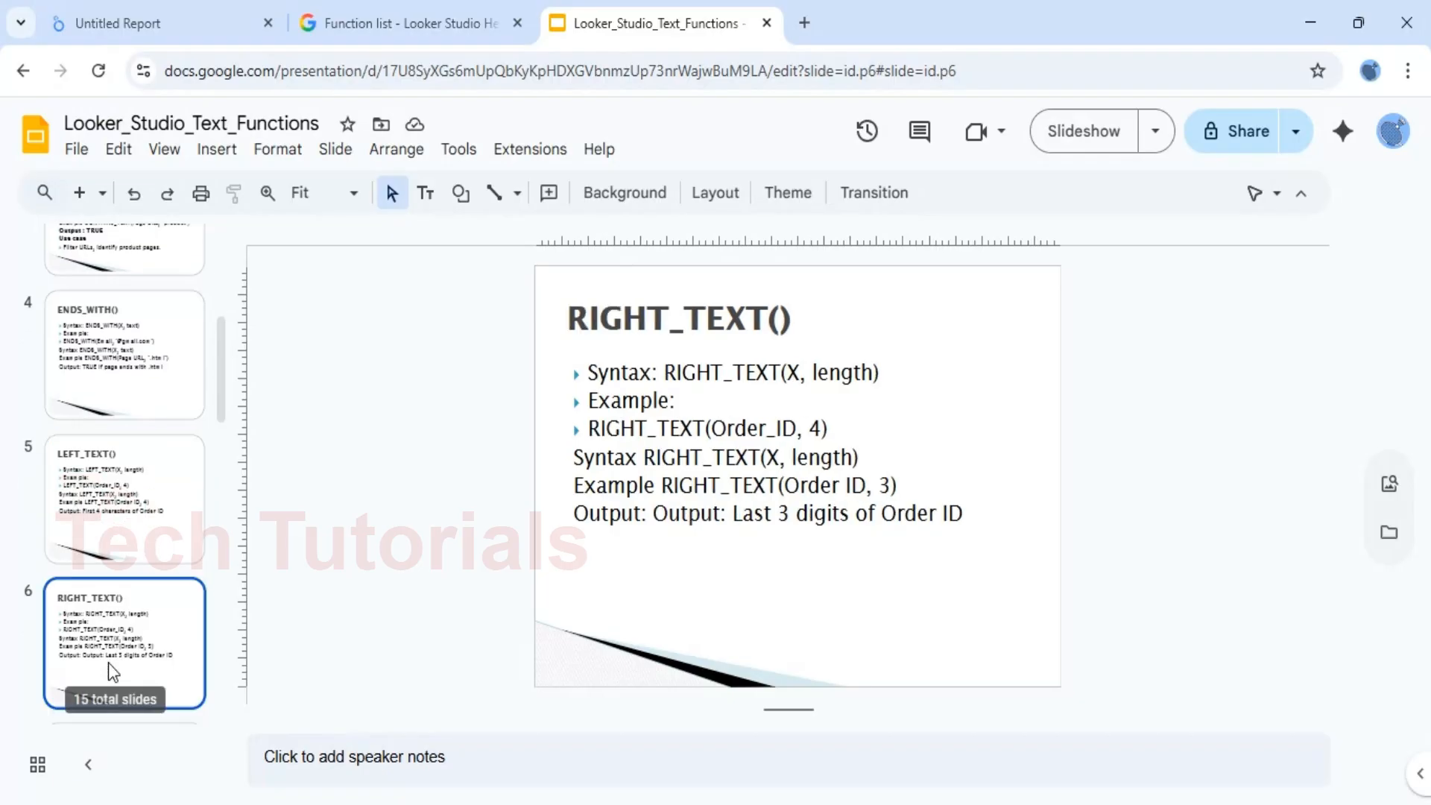
pyautogui.click(152, 30)
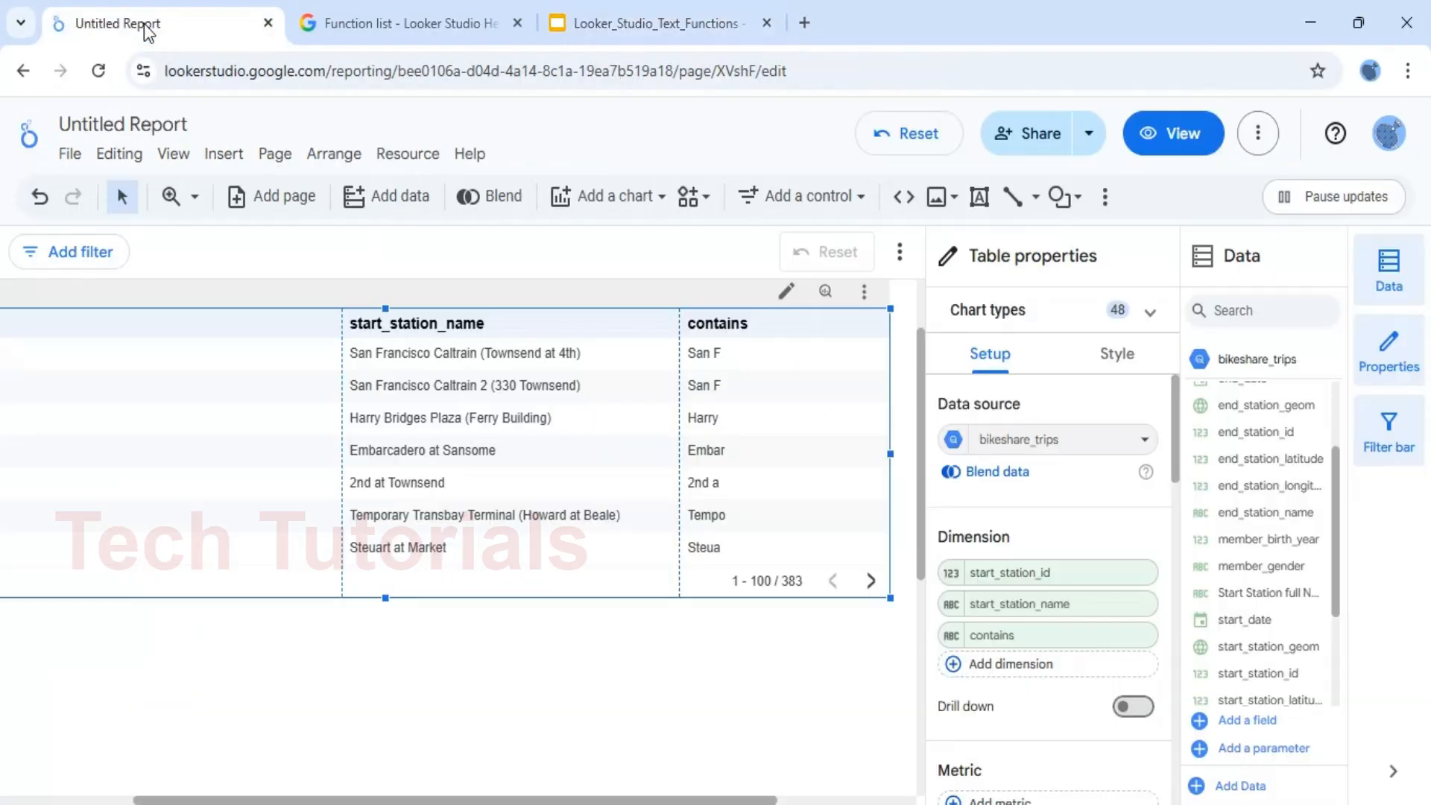
# Change the contains dimension's formula from LEFT_TEXT to RIGHT_TEXT, keeping start_station_name and length 5, and apply it to the table
pyautogui.click(951, 635)
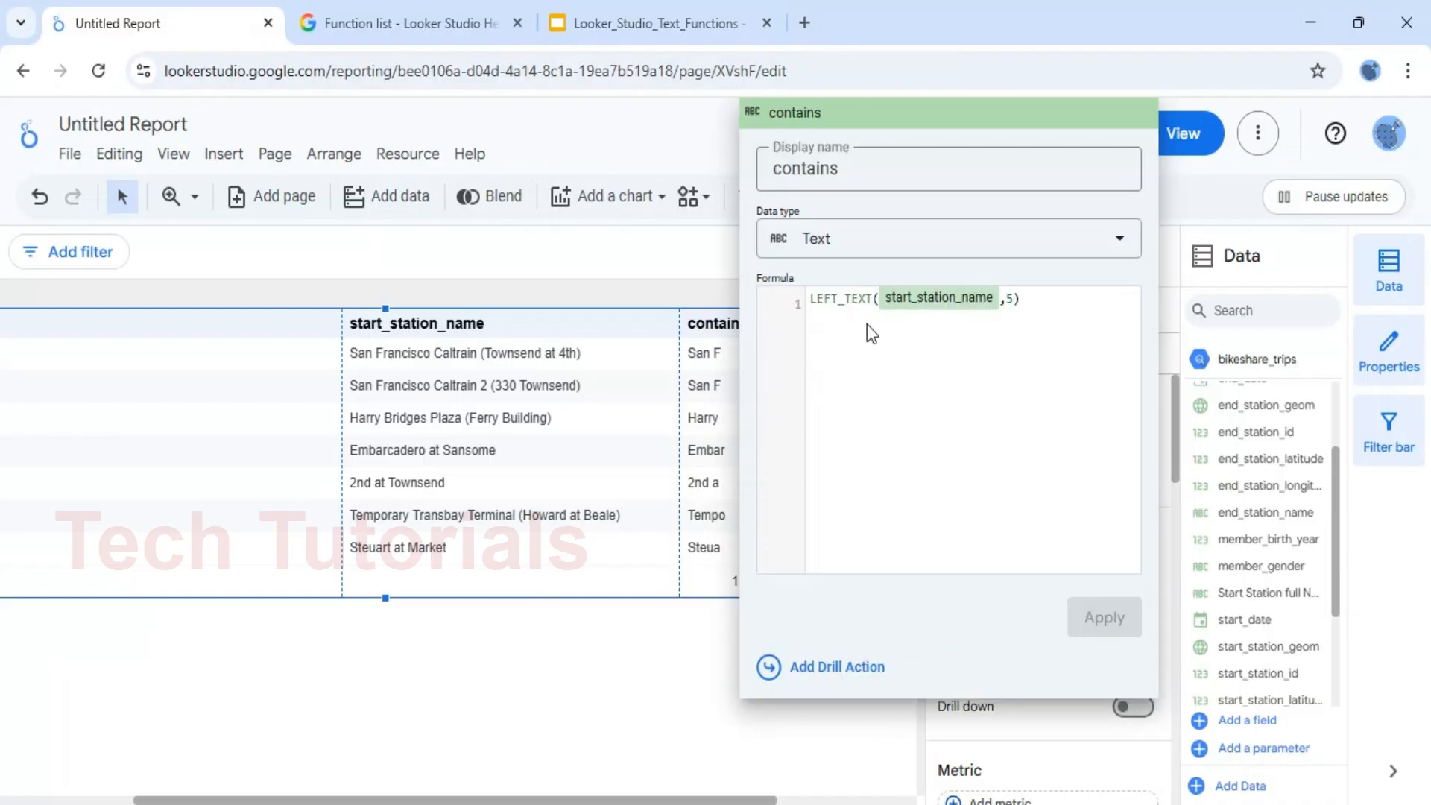
pyautogui.click(841, 291)
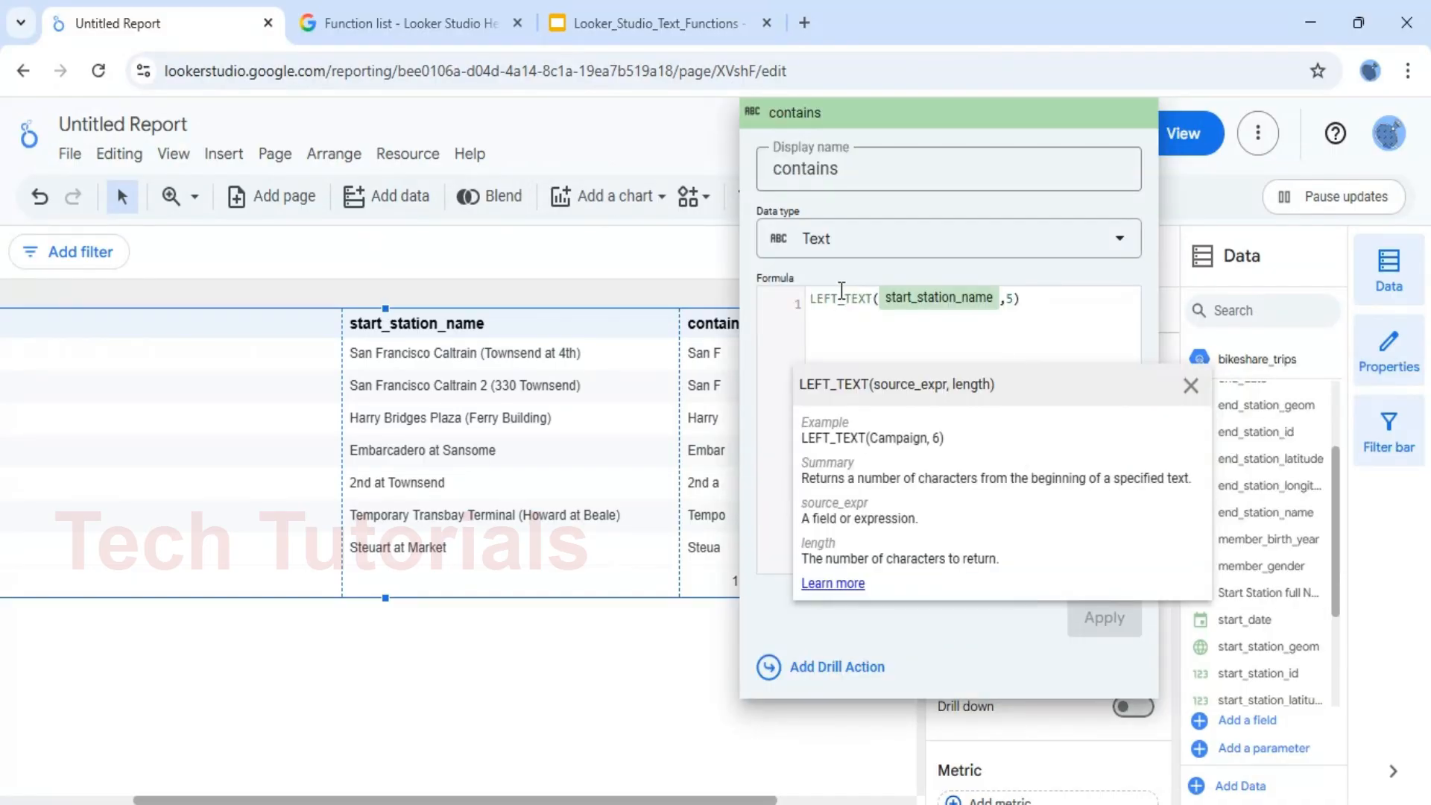
pyautogui.press('BackSpace')
pyautogui.press('BackSpace')
pyautogui.press('BackSpace')
pyautogui.press('BackSpace')
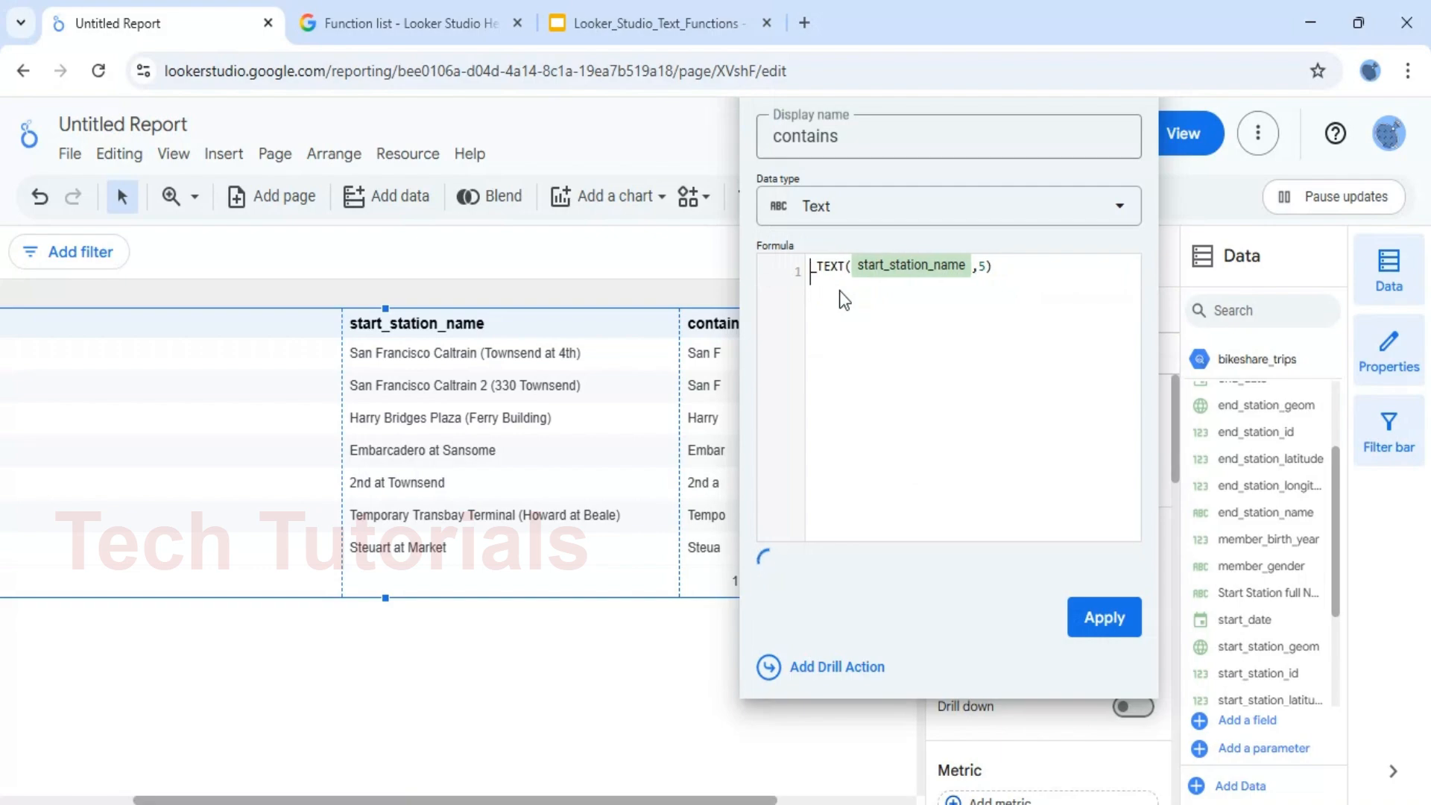
pyautogui.write('RIGH')
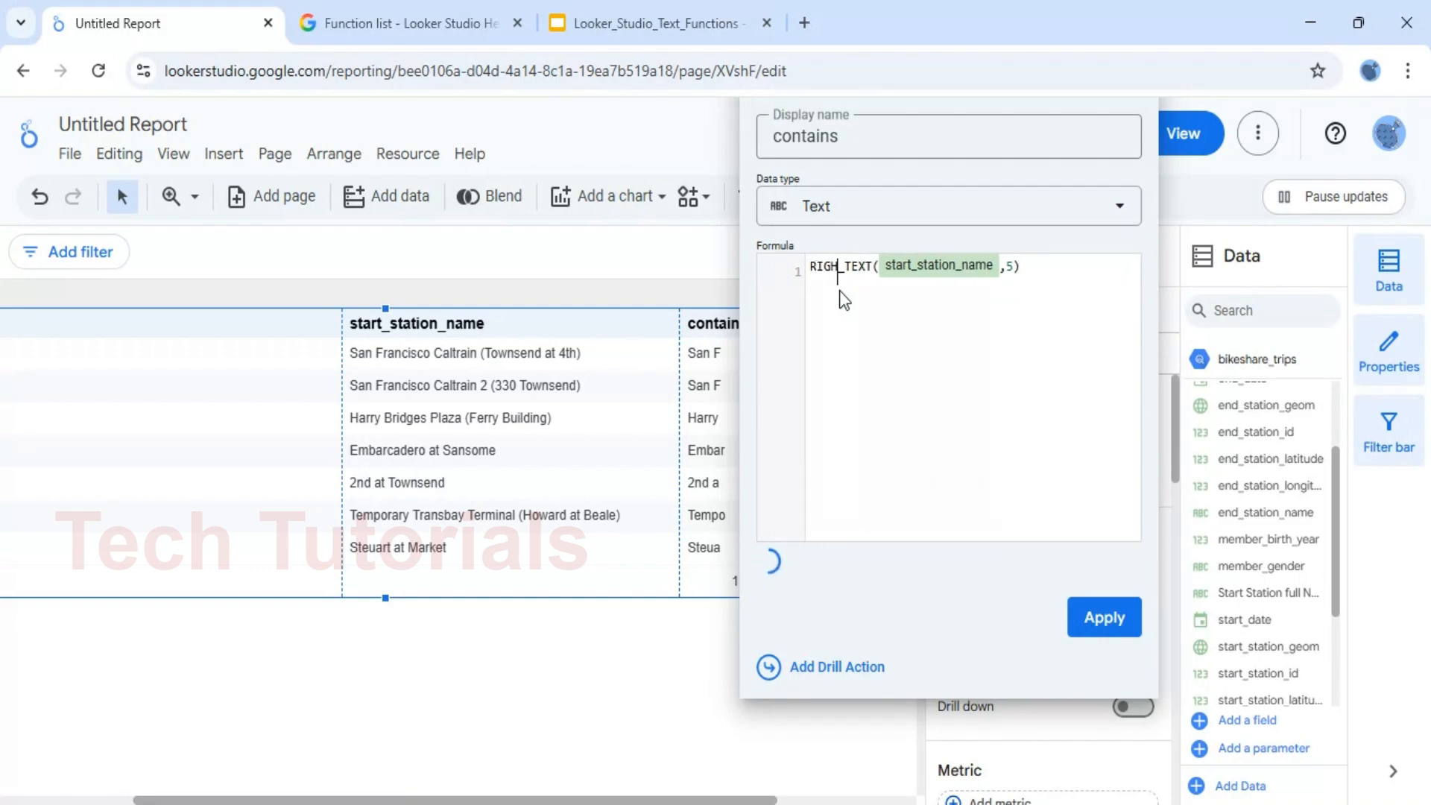
pyautogui.write('T')
pyautogui.click(876, 304)
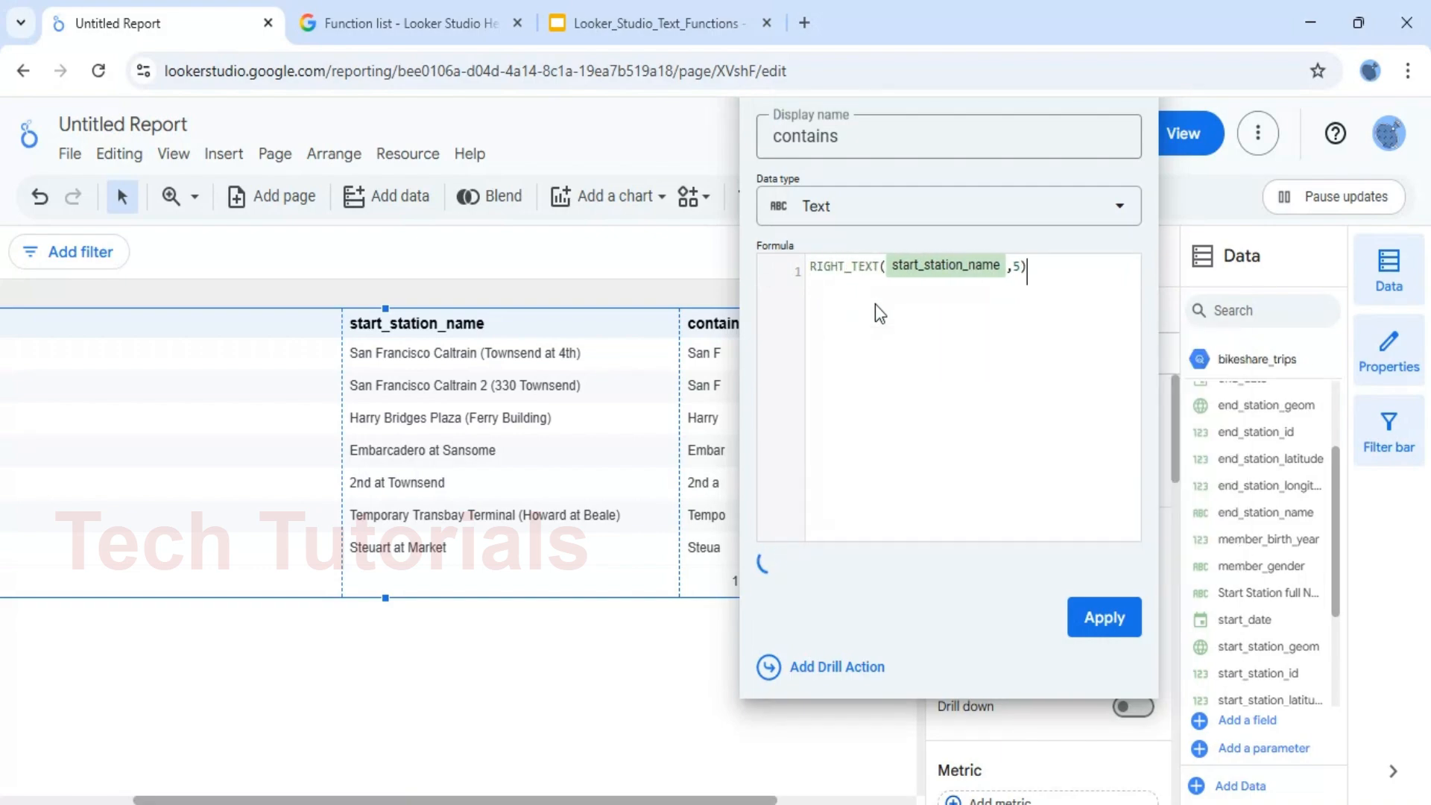
pyautogui.click(1117, 616)
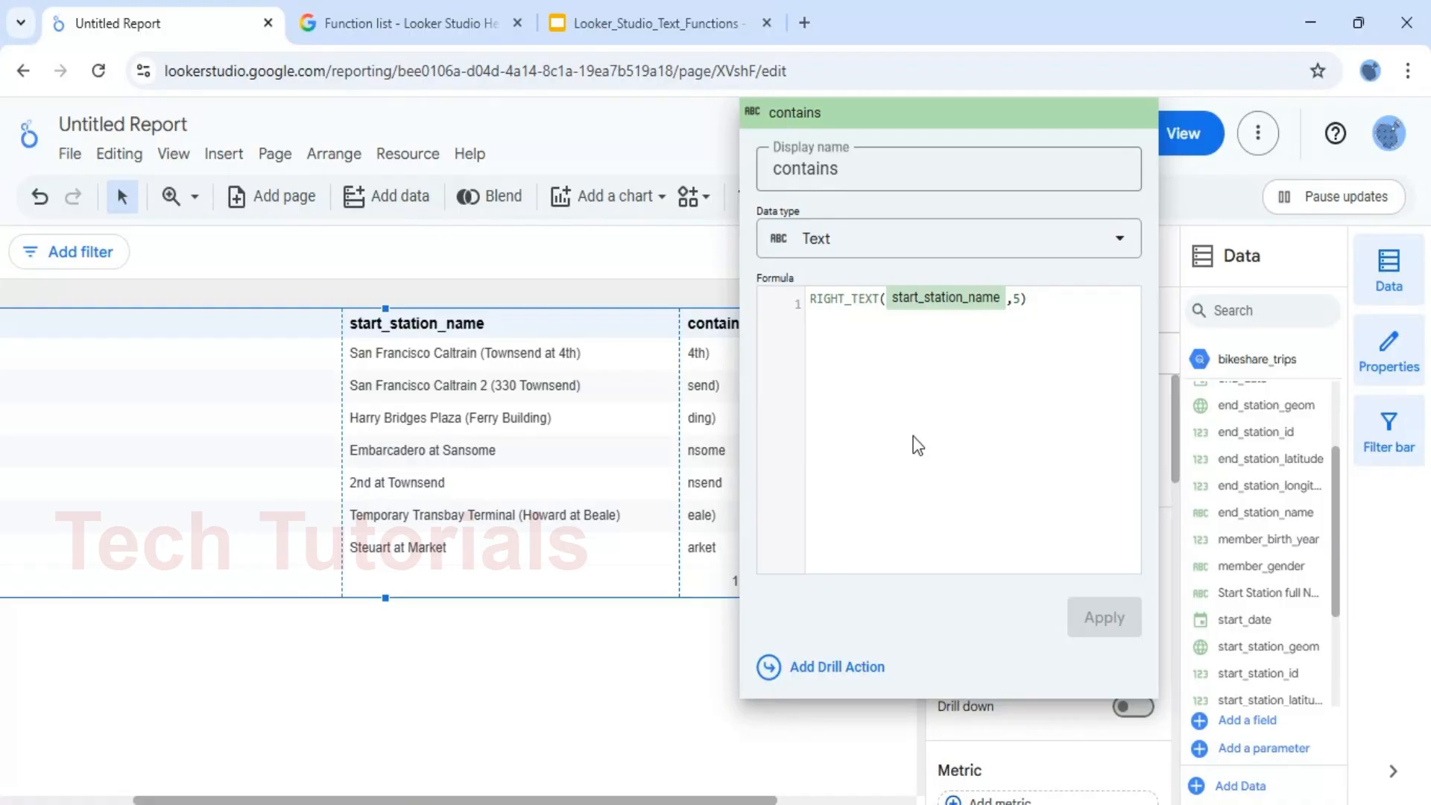
pyautogui.click(664, 670)
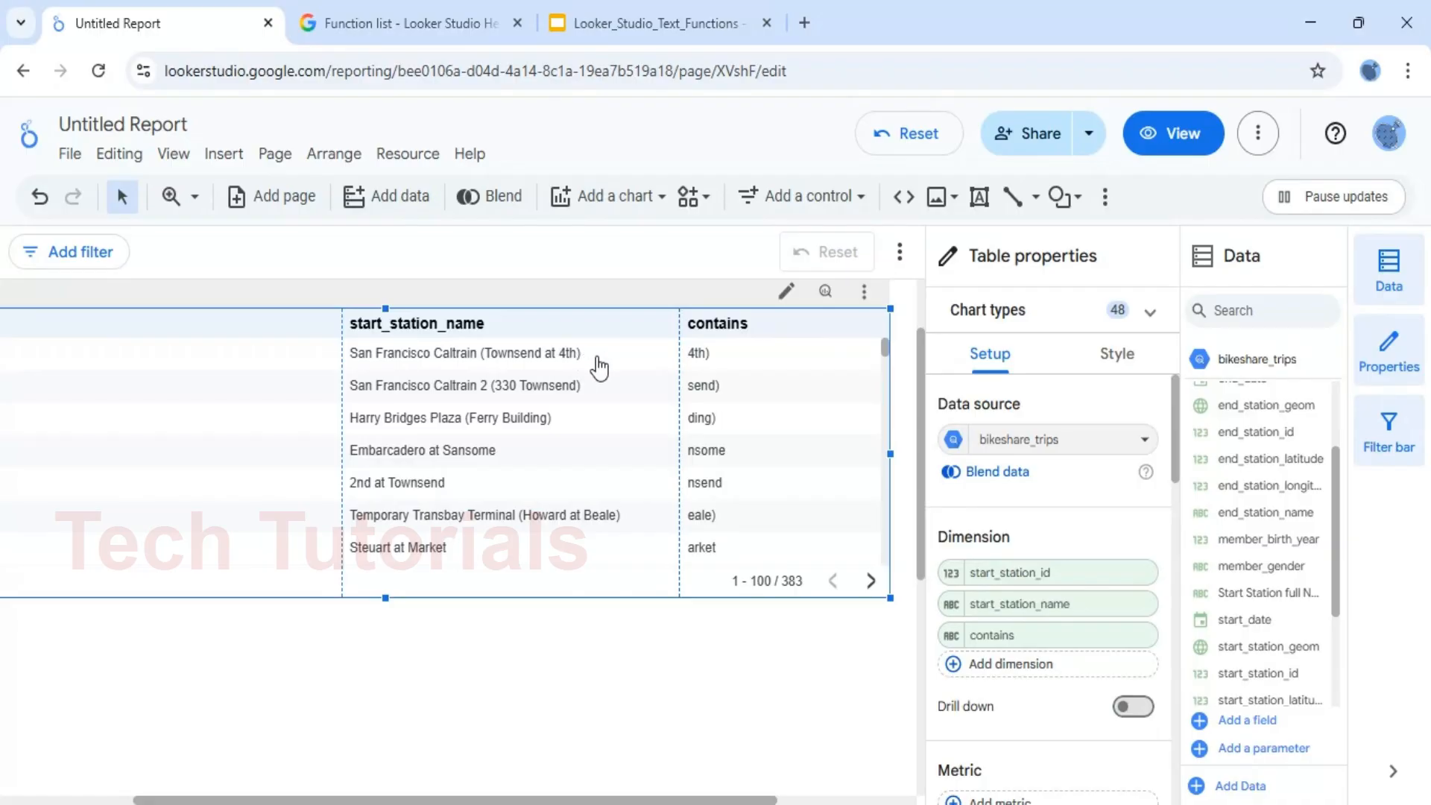
# Review the LENGTH() slide in the Looker_Studio_Text_Functions presentation, and return to the Looker Studio report
pyautogui.click(655, 23)
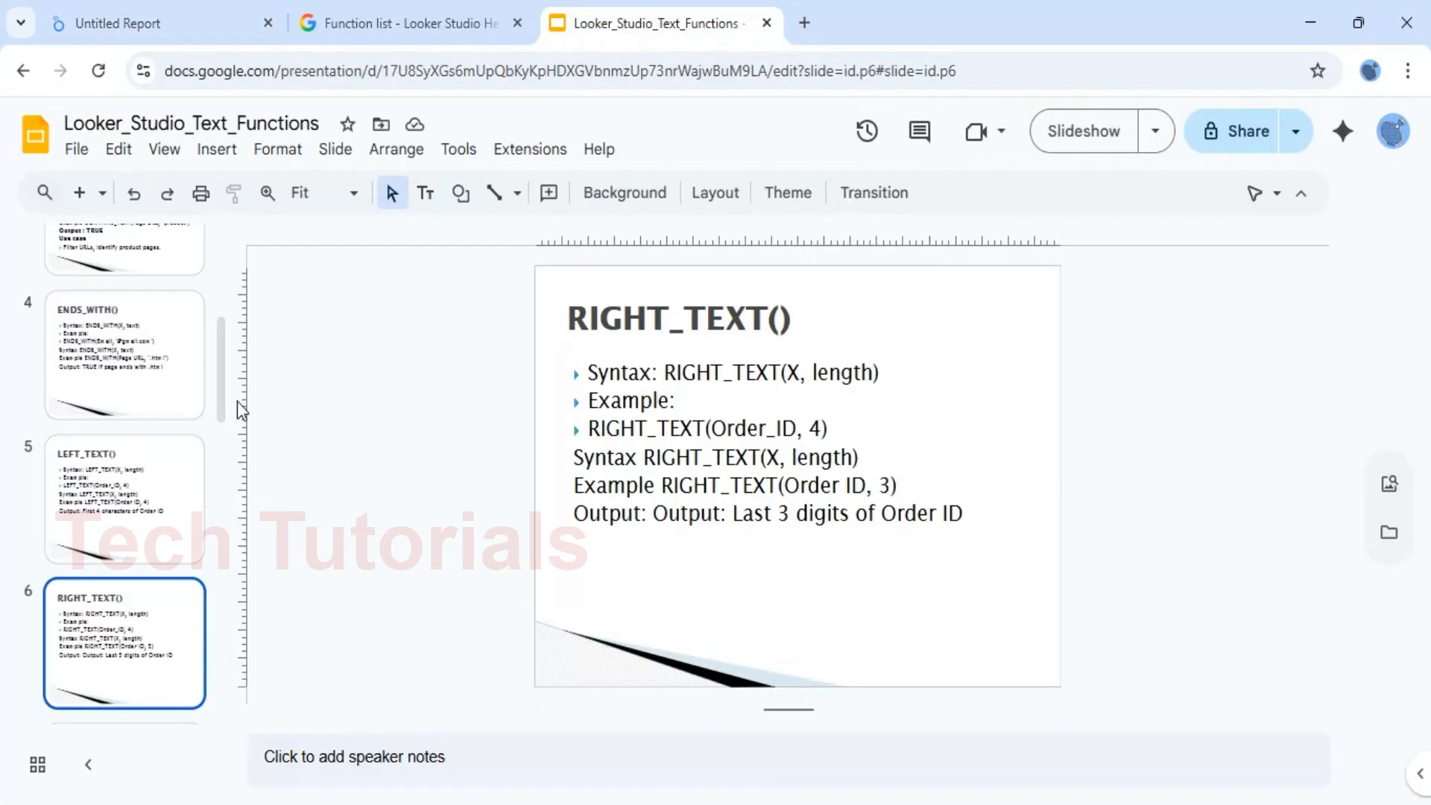
pyautogui.moveTo(219, 370); pyautogui.dragTo(227, 435)
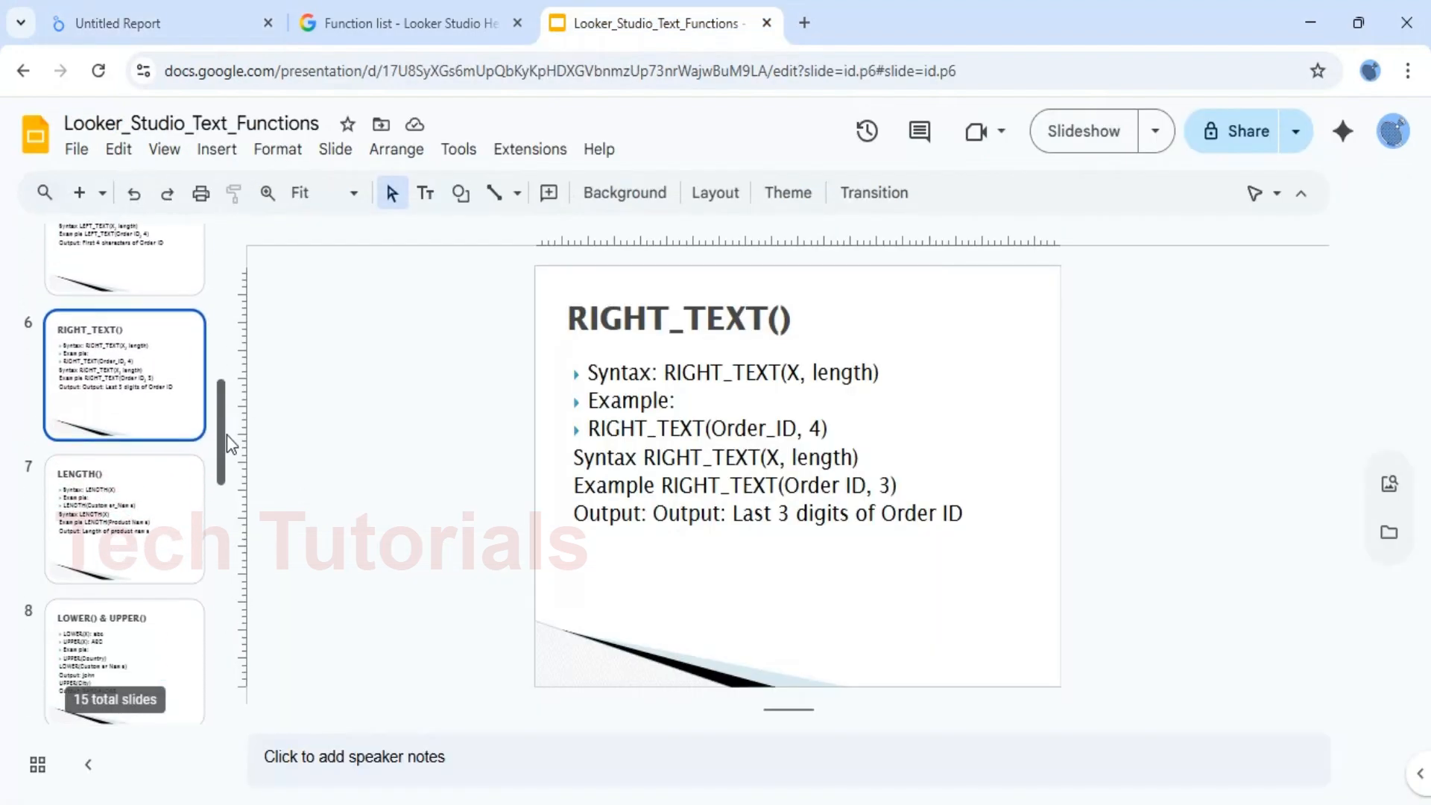
pyautogui.click(150, 480)
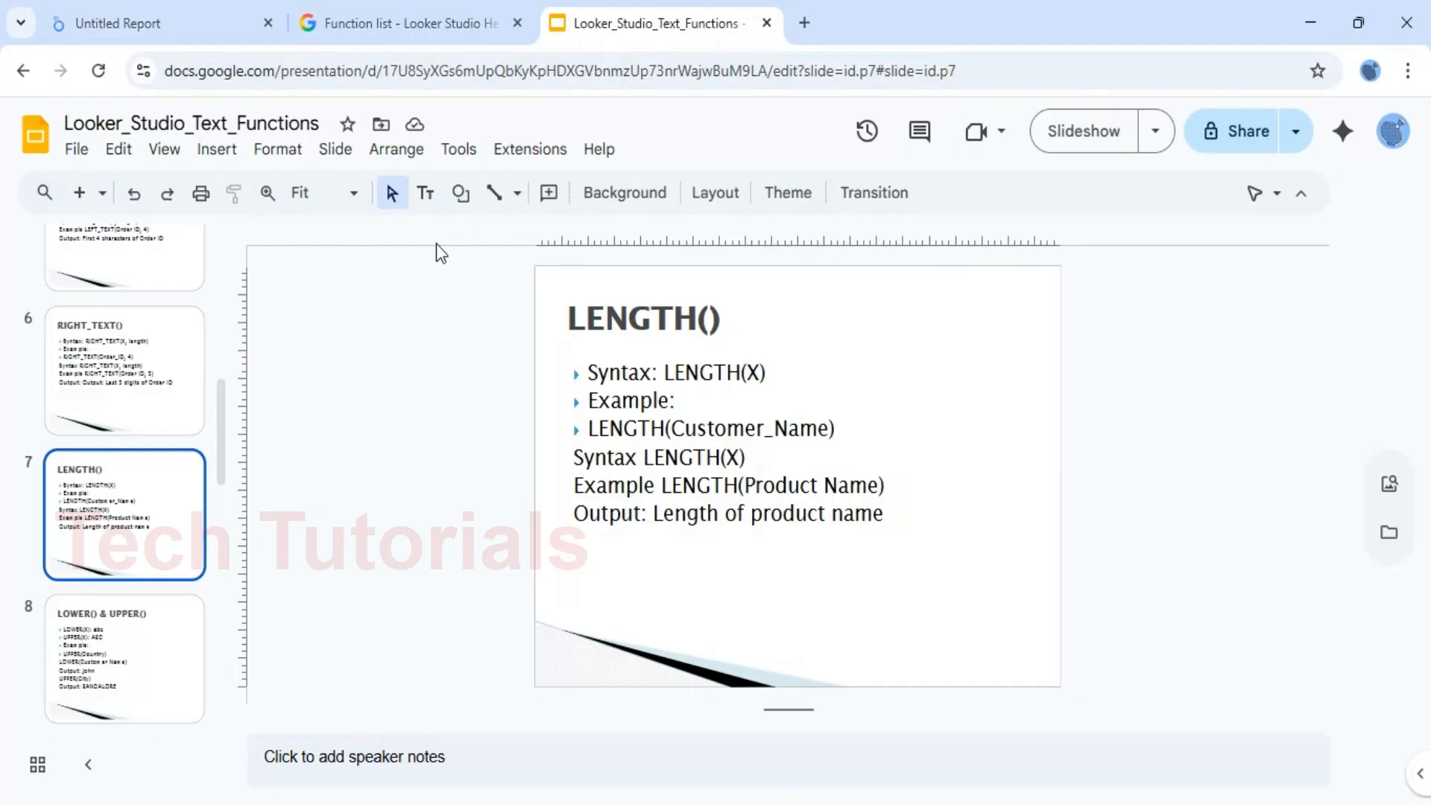
pyautogui.click(153, 30)
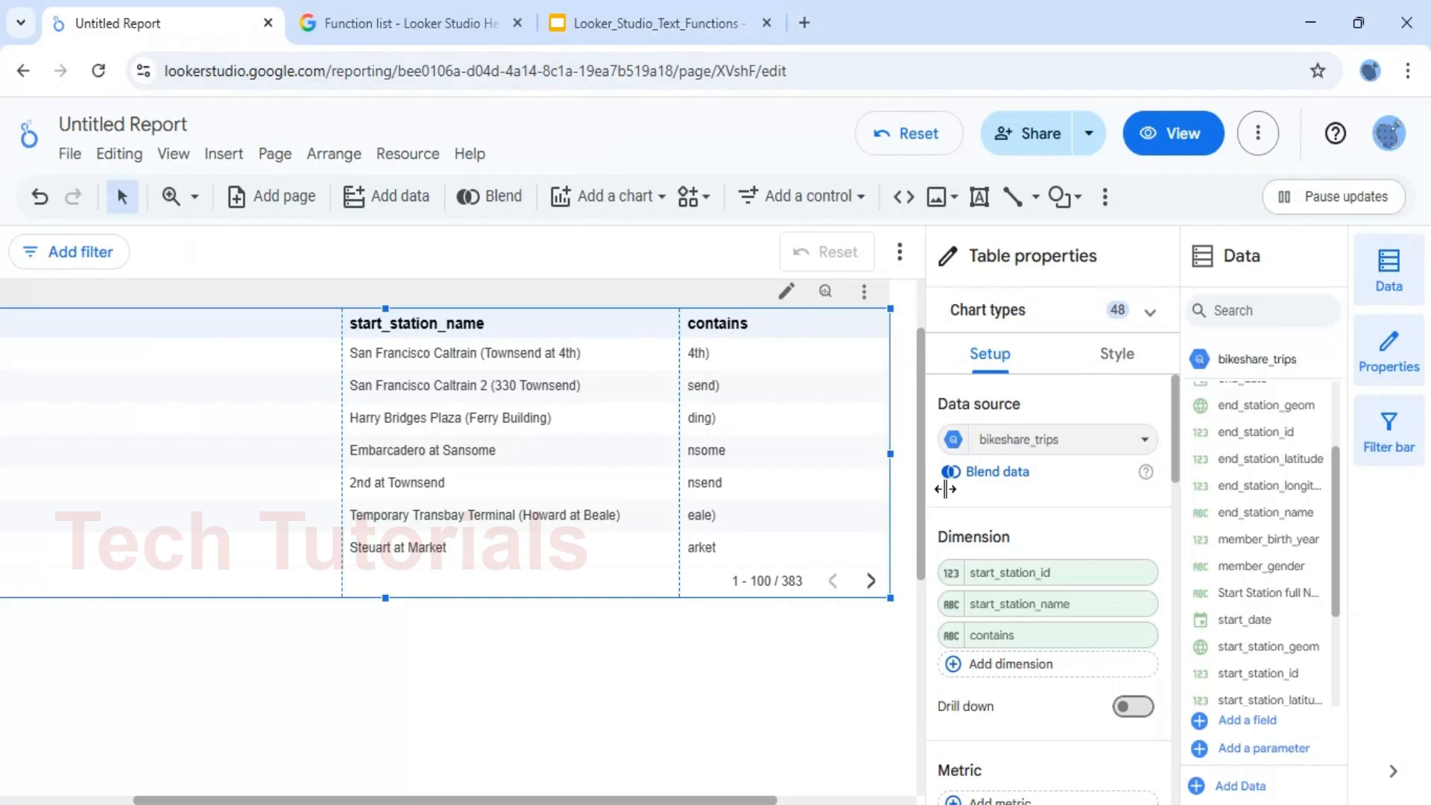
# Change the contains dimension's formula to LENGTH with start_station_name as its only argument, and apply the updated field
pyautogui.click(952, 635)
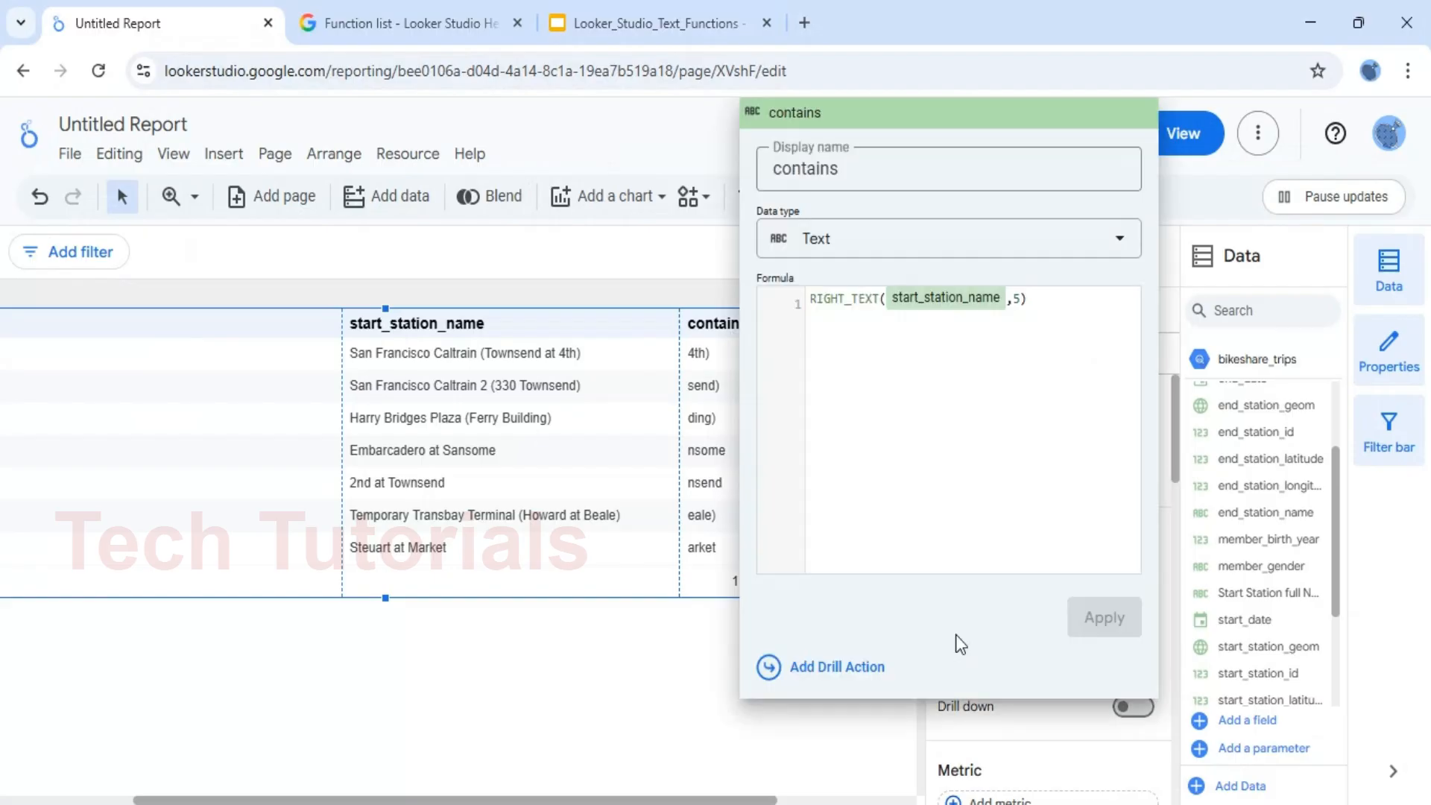
pyautogui.doubleClick(843, 299)
pyautogui.write('len')
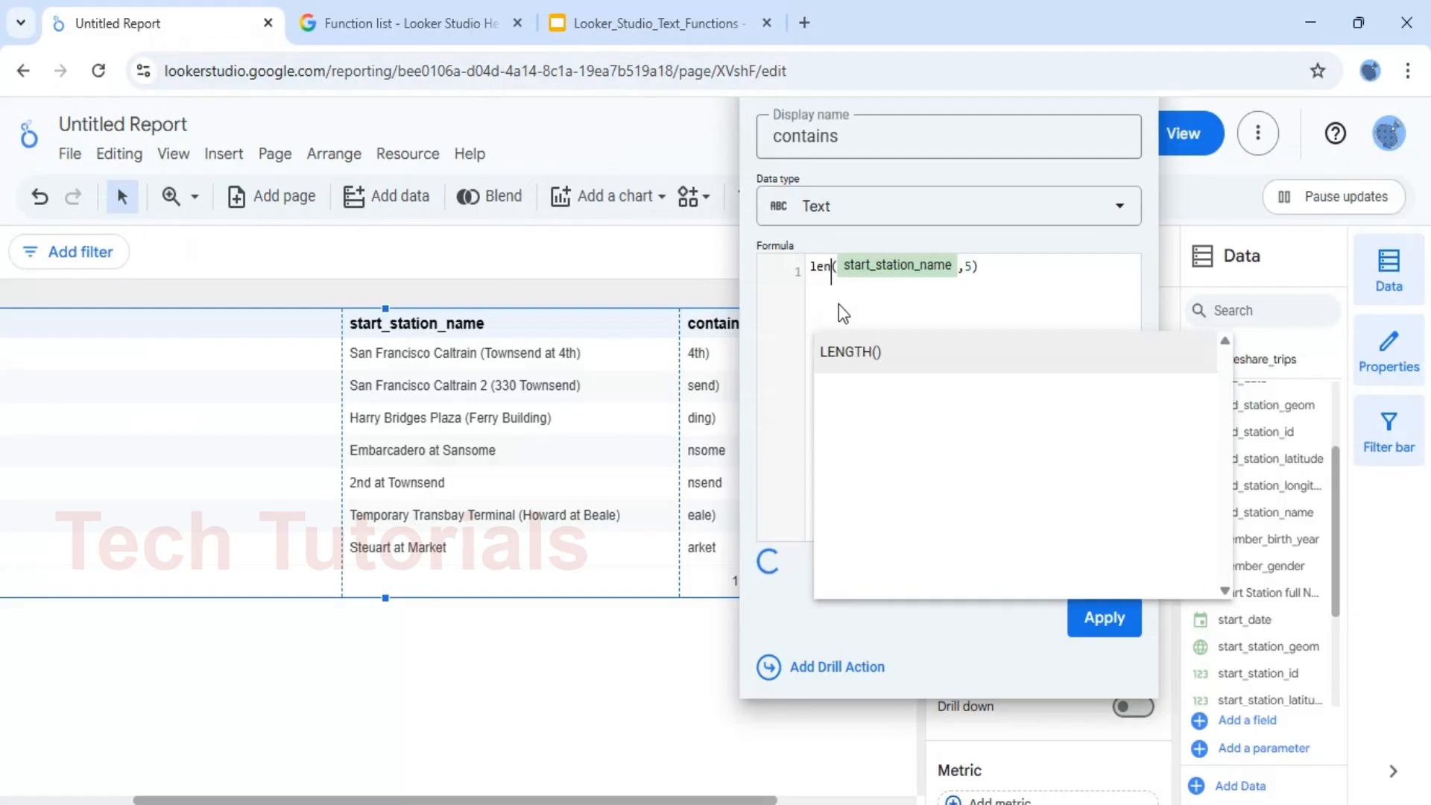
pyautogui.press('Return')
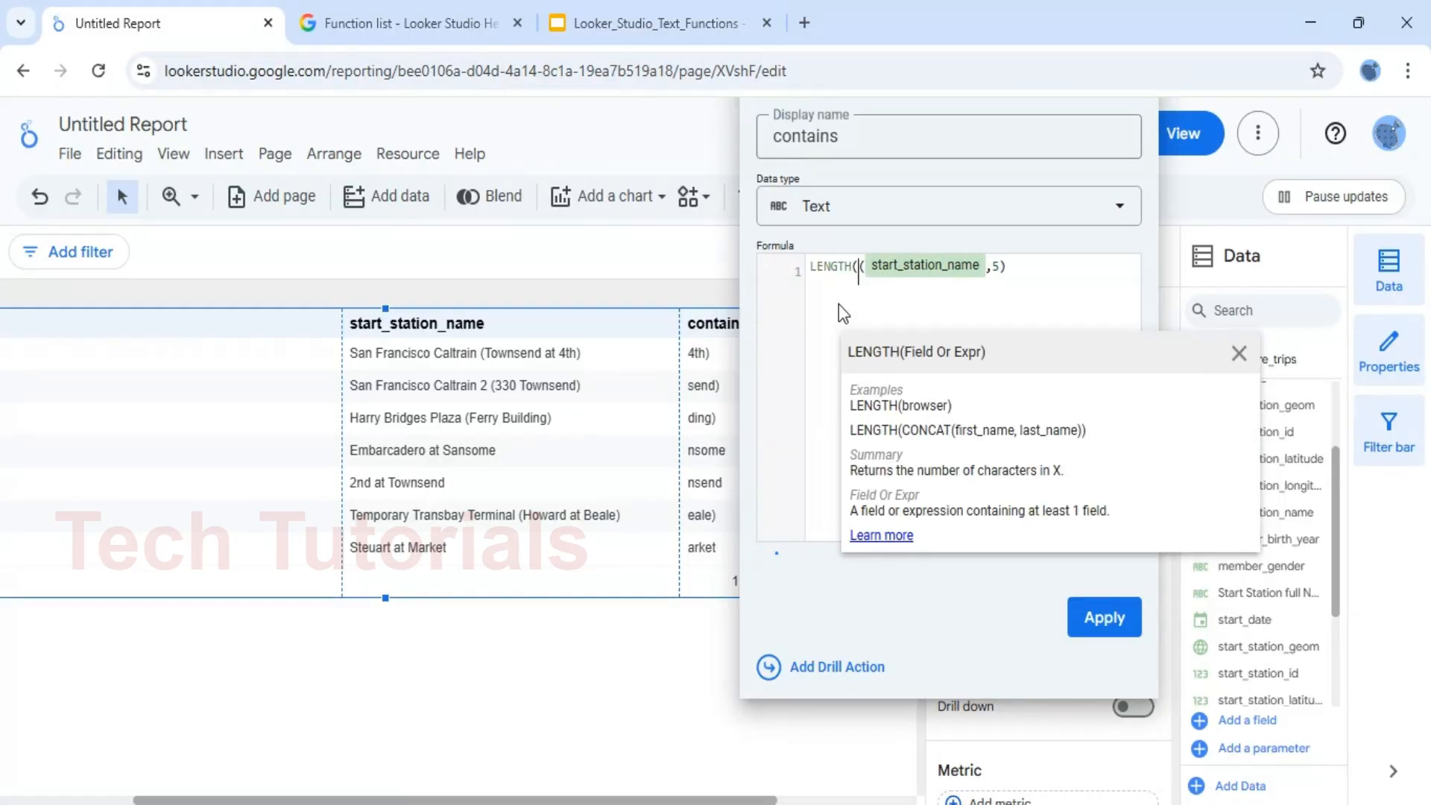
pyautogui.press('BackSpace')
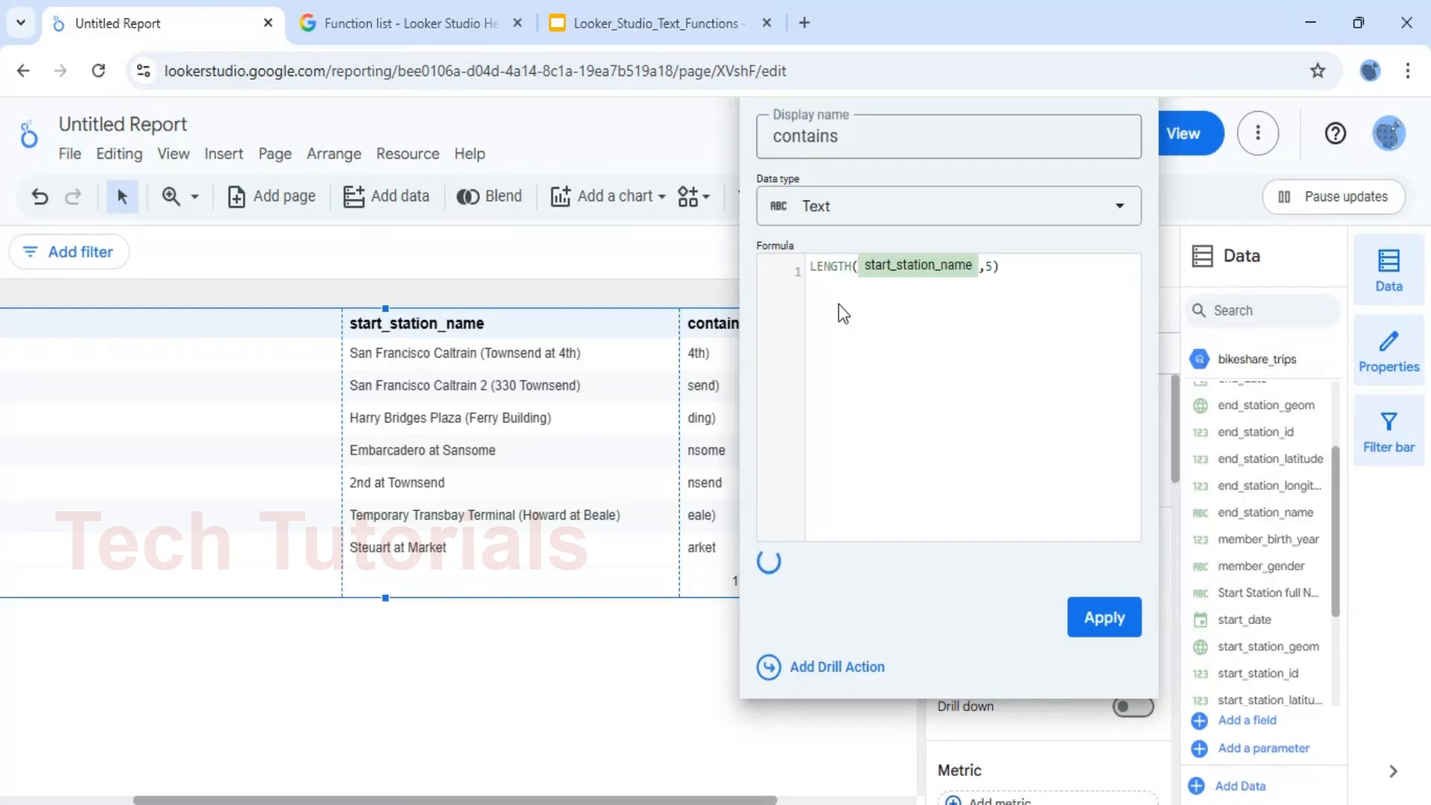
pyautogui.press('BackSpace')
pyautogui.press('BackSpace')
pyautogui.click(1102, 613)
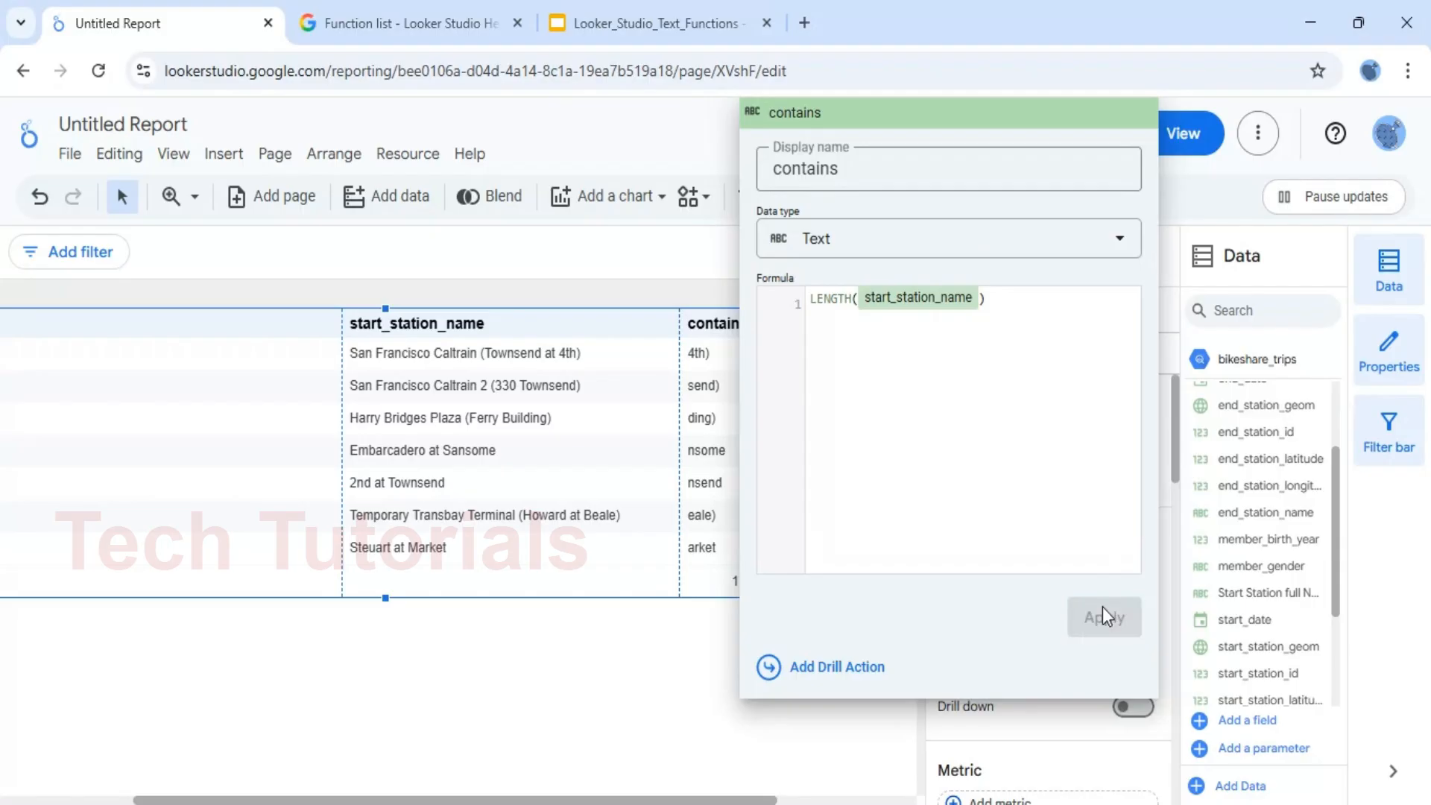